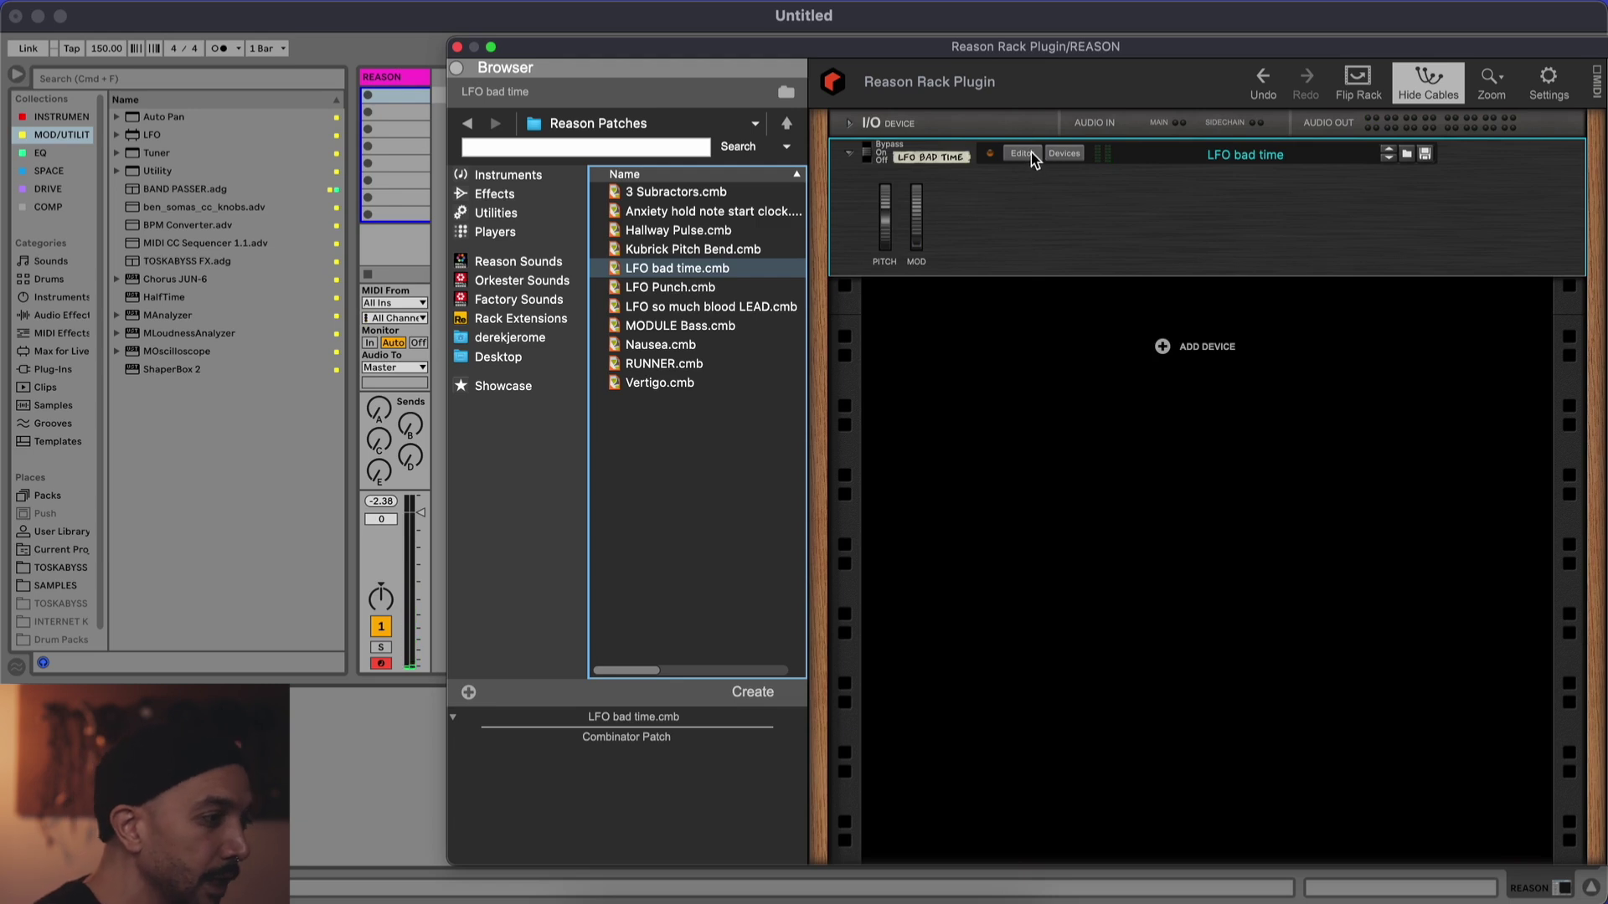
# Unfold the LFO bad time combinator and look over its mixer, Subtractors, Pulsar, Scream 4 and RV7000
pyautogui.click(1065, 154)
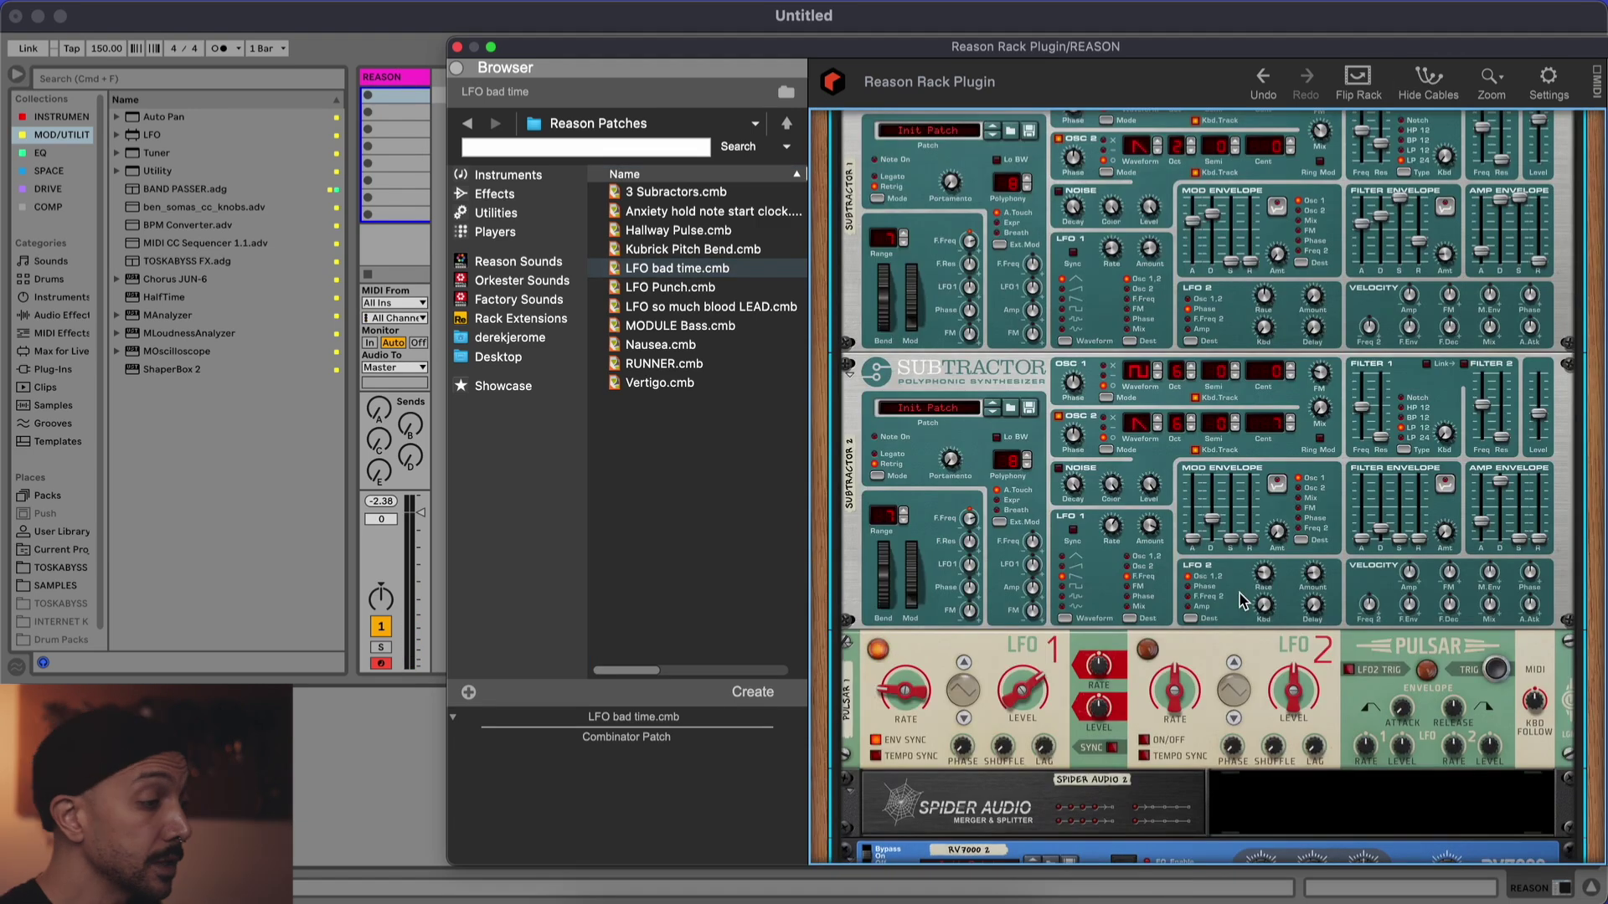
pyautogui.scroll(-5, 1240, 600)
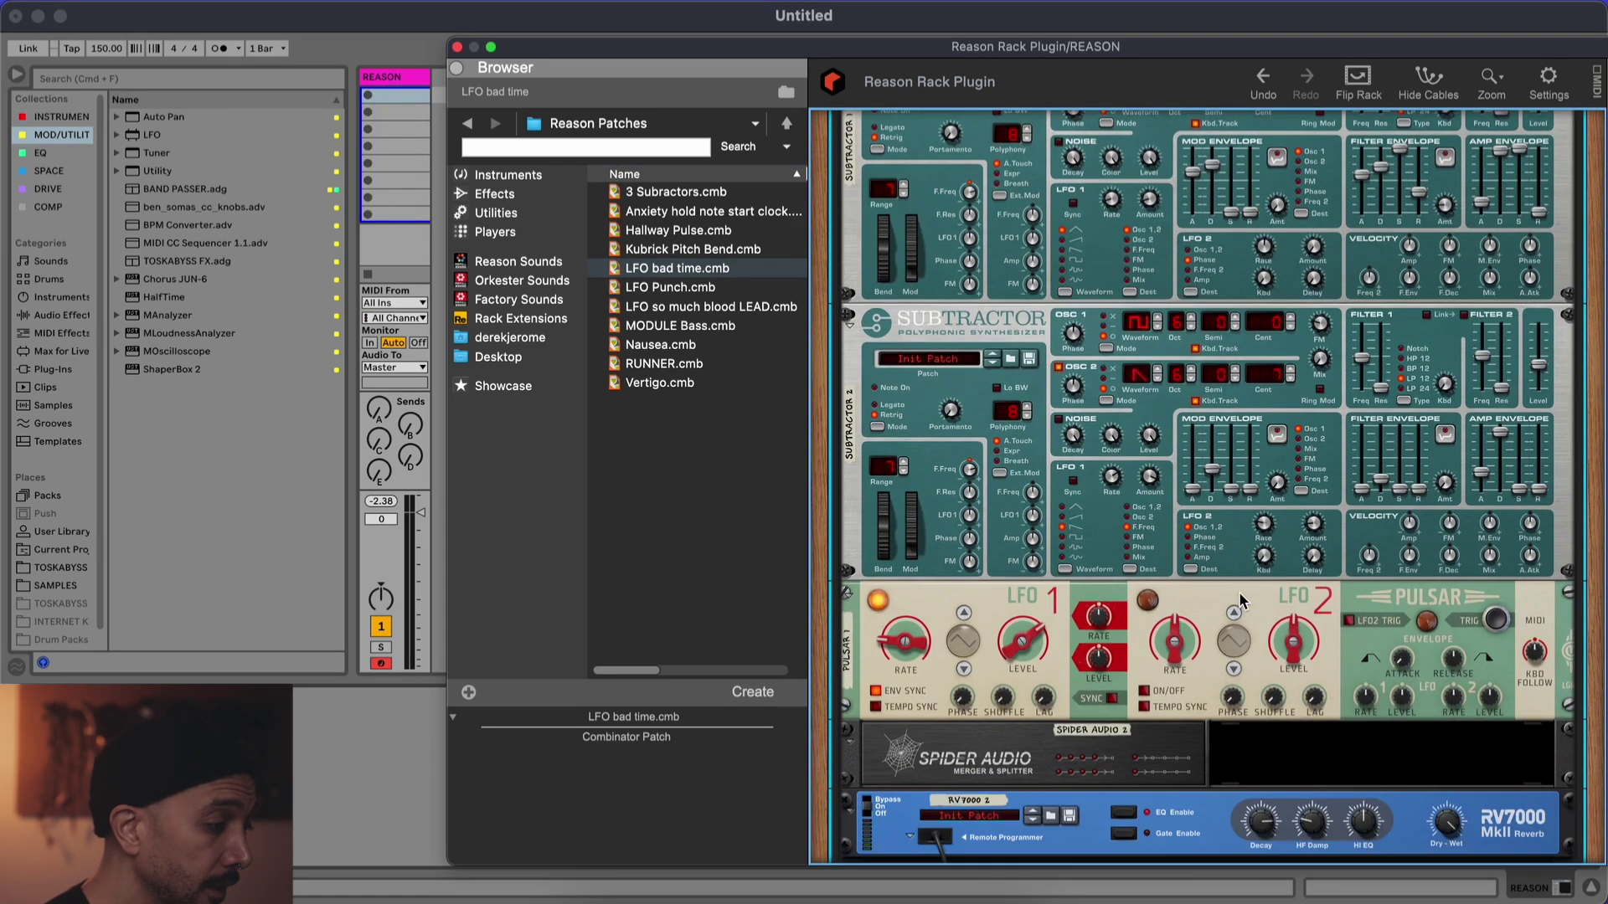
pyautogui.scroll(15, 1136, 645)
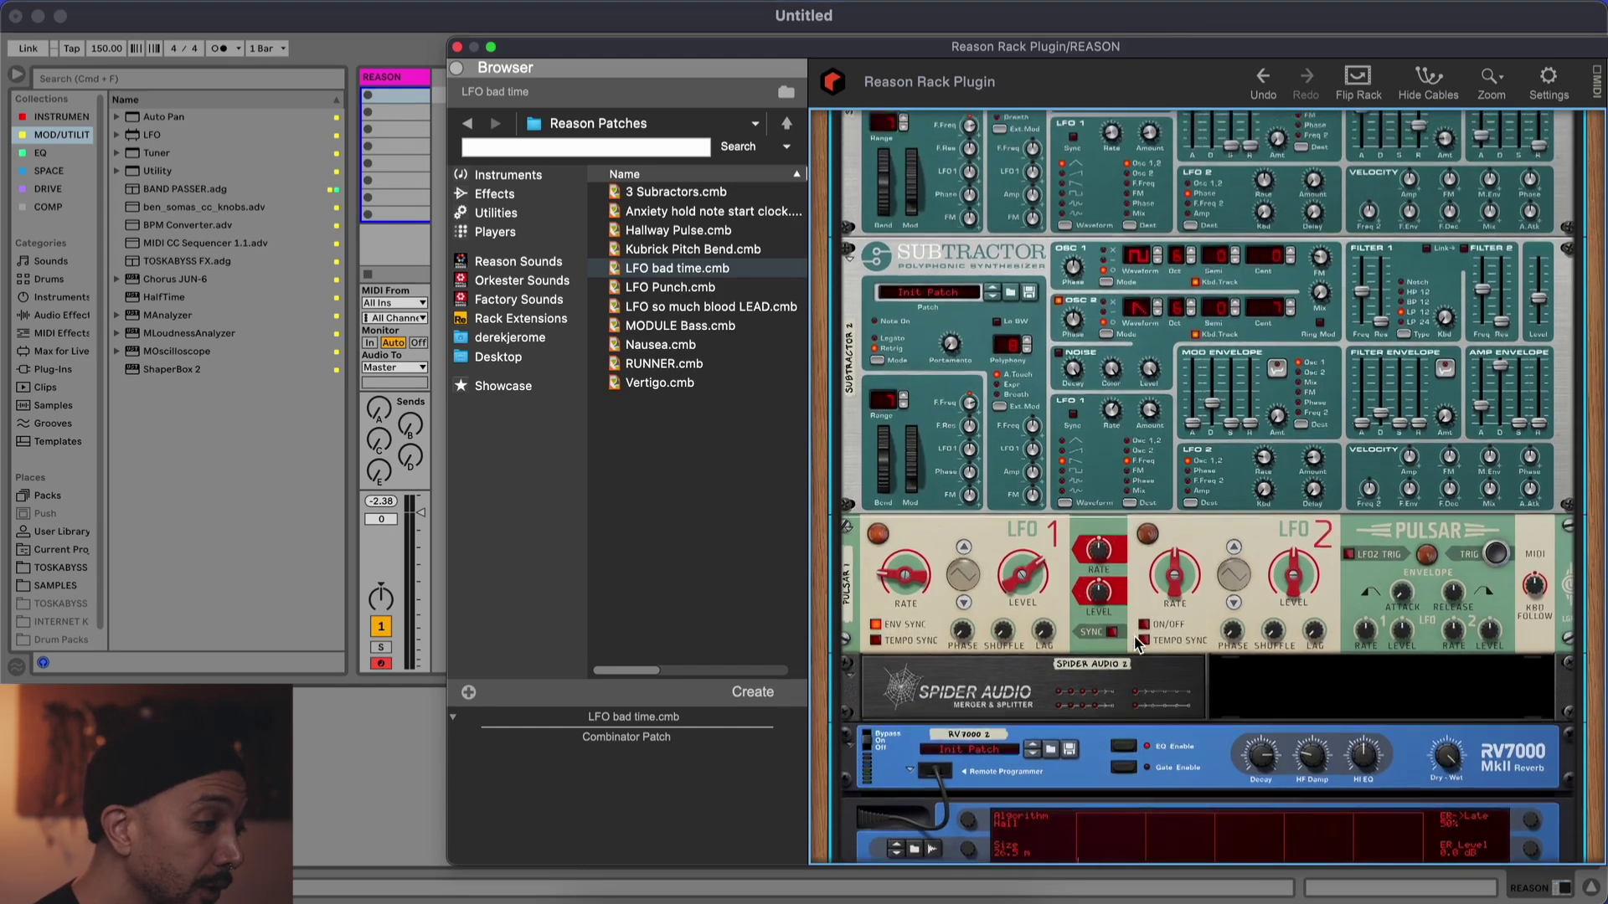
pyautogui.scroll(3, 1136, 644)
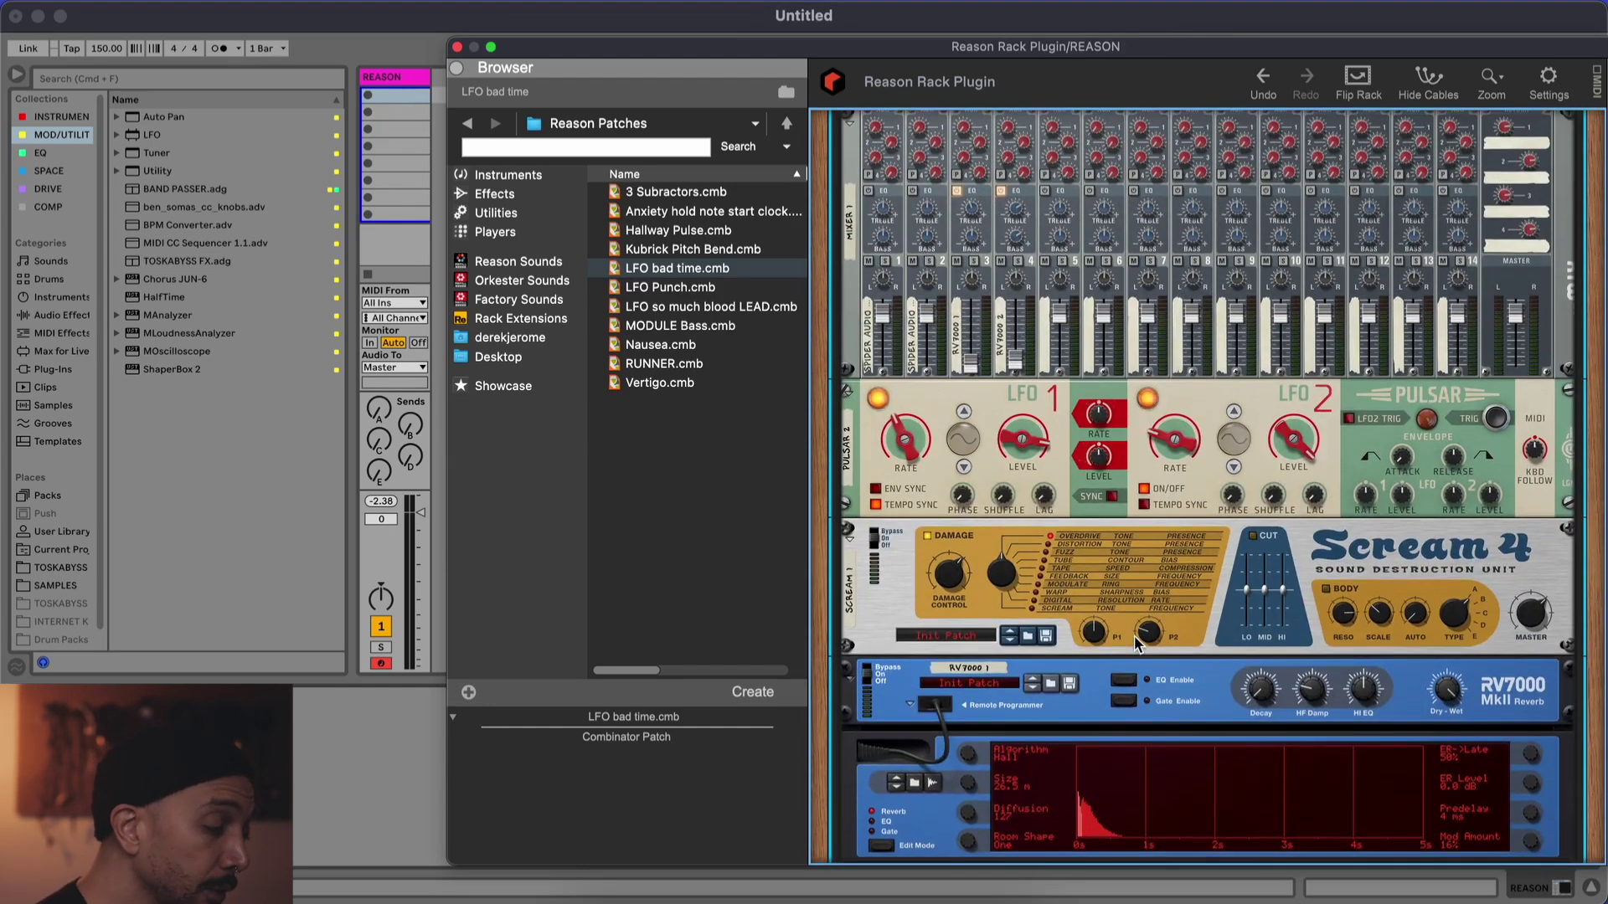
pyautogui.scroll(6, 1136, 644)
pyautogui.scroll(1, 1135, 643)
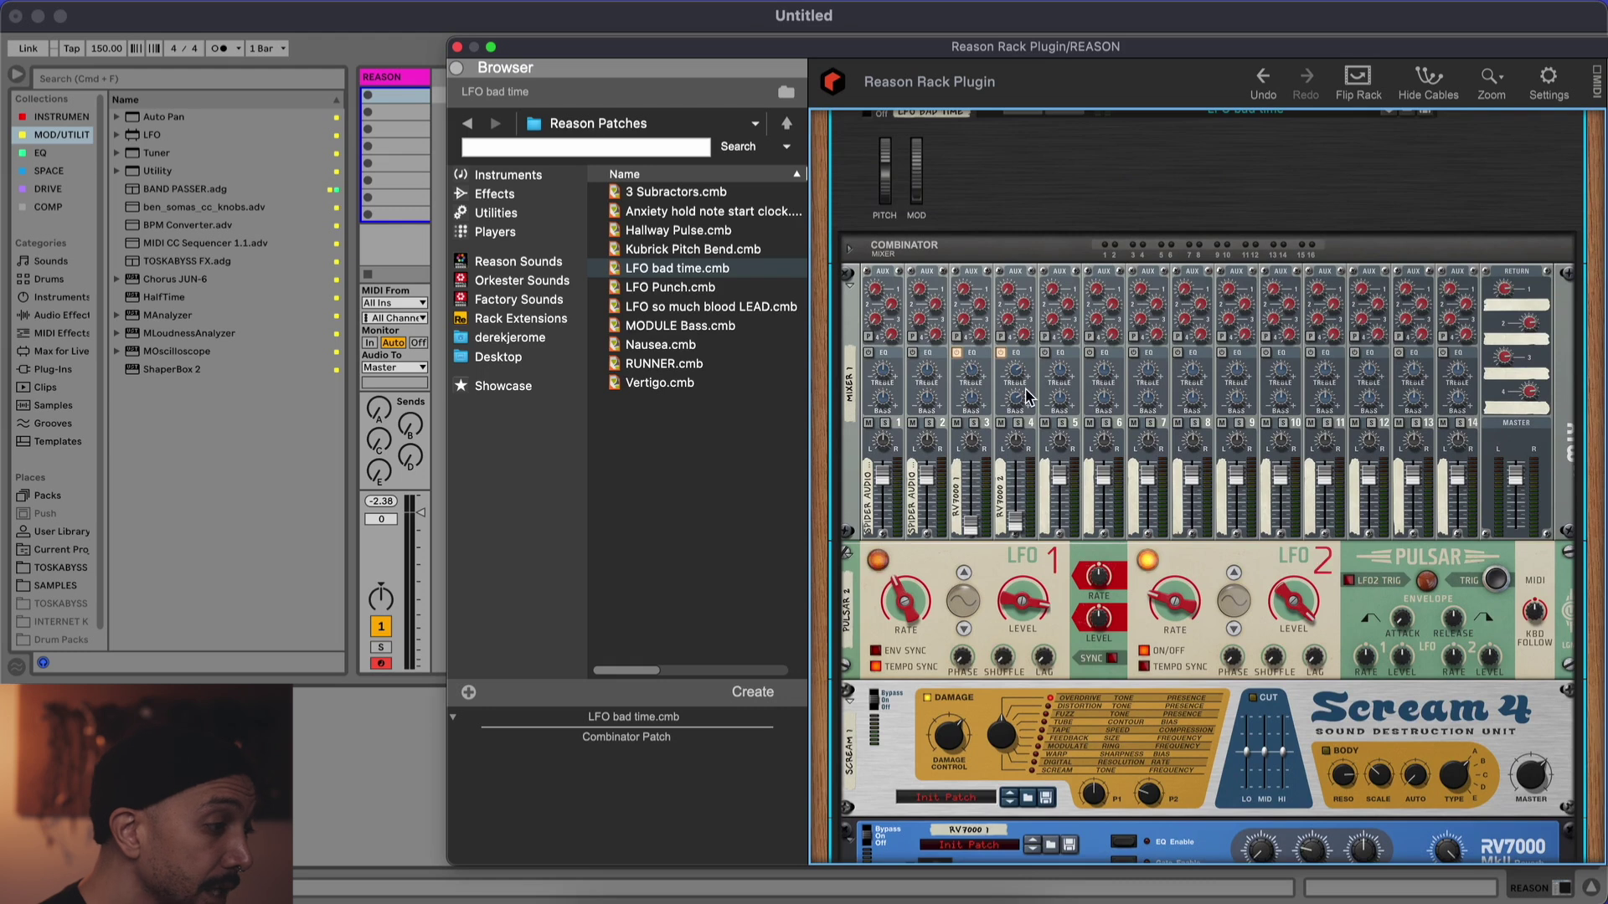
# On the rack's rear, repatch mixer channel 4 to come from Pulsar's LFO 2 output
pyautogui.press('Tab')
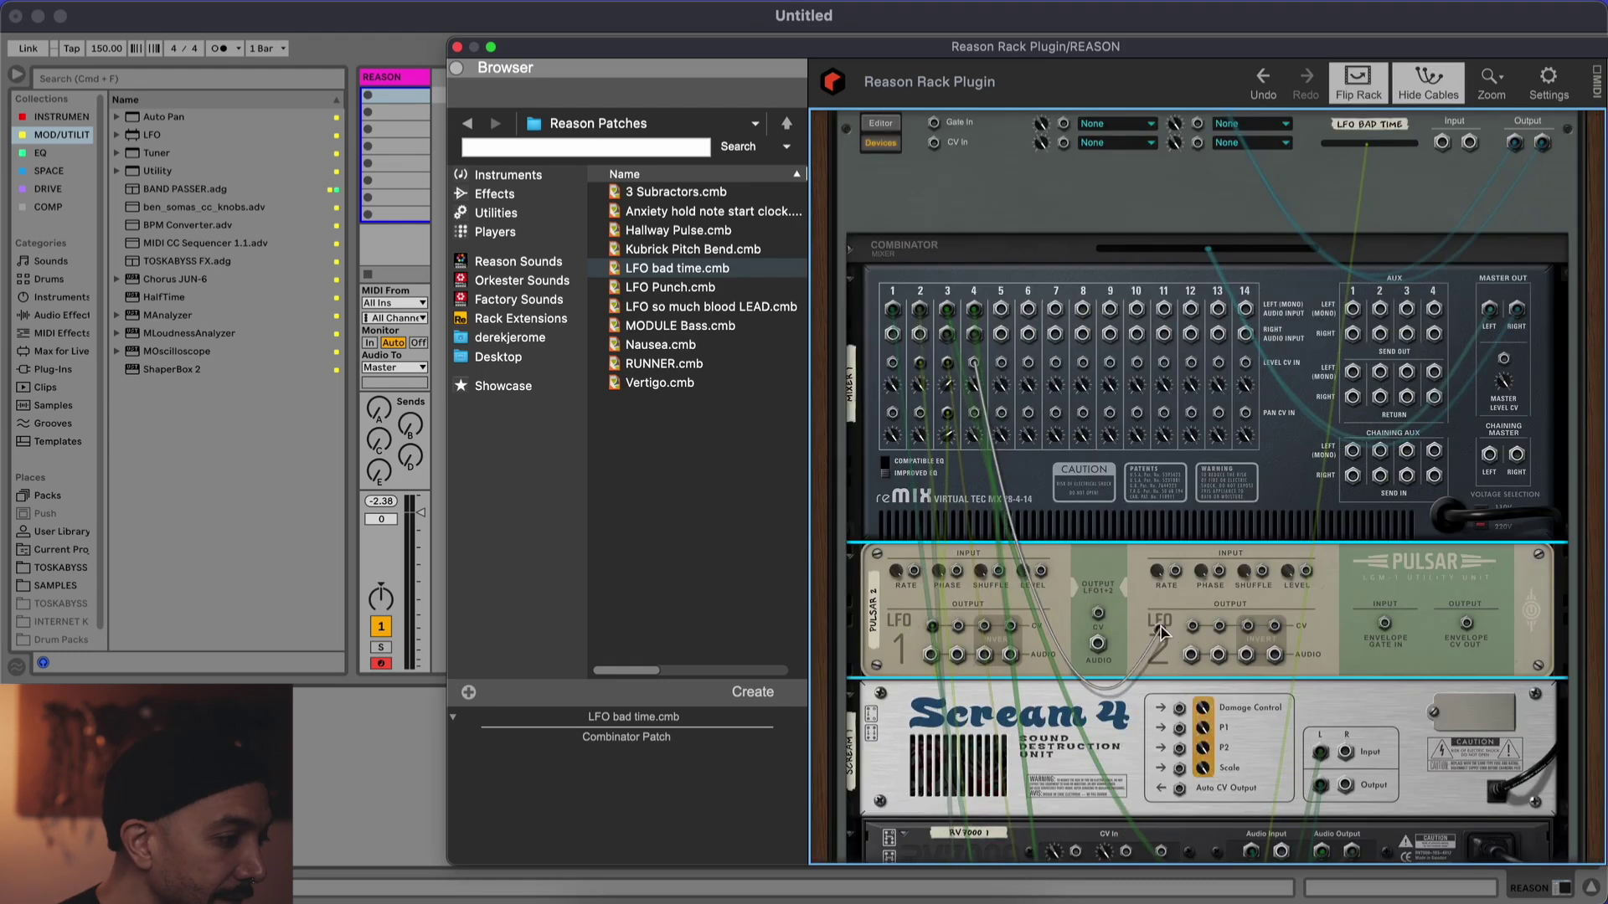
pyautogui.moveTo(1195, 634); pyautogui.dragTo(1193, 628)
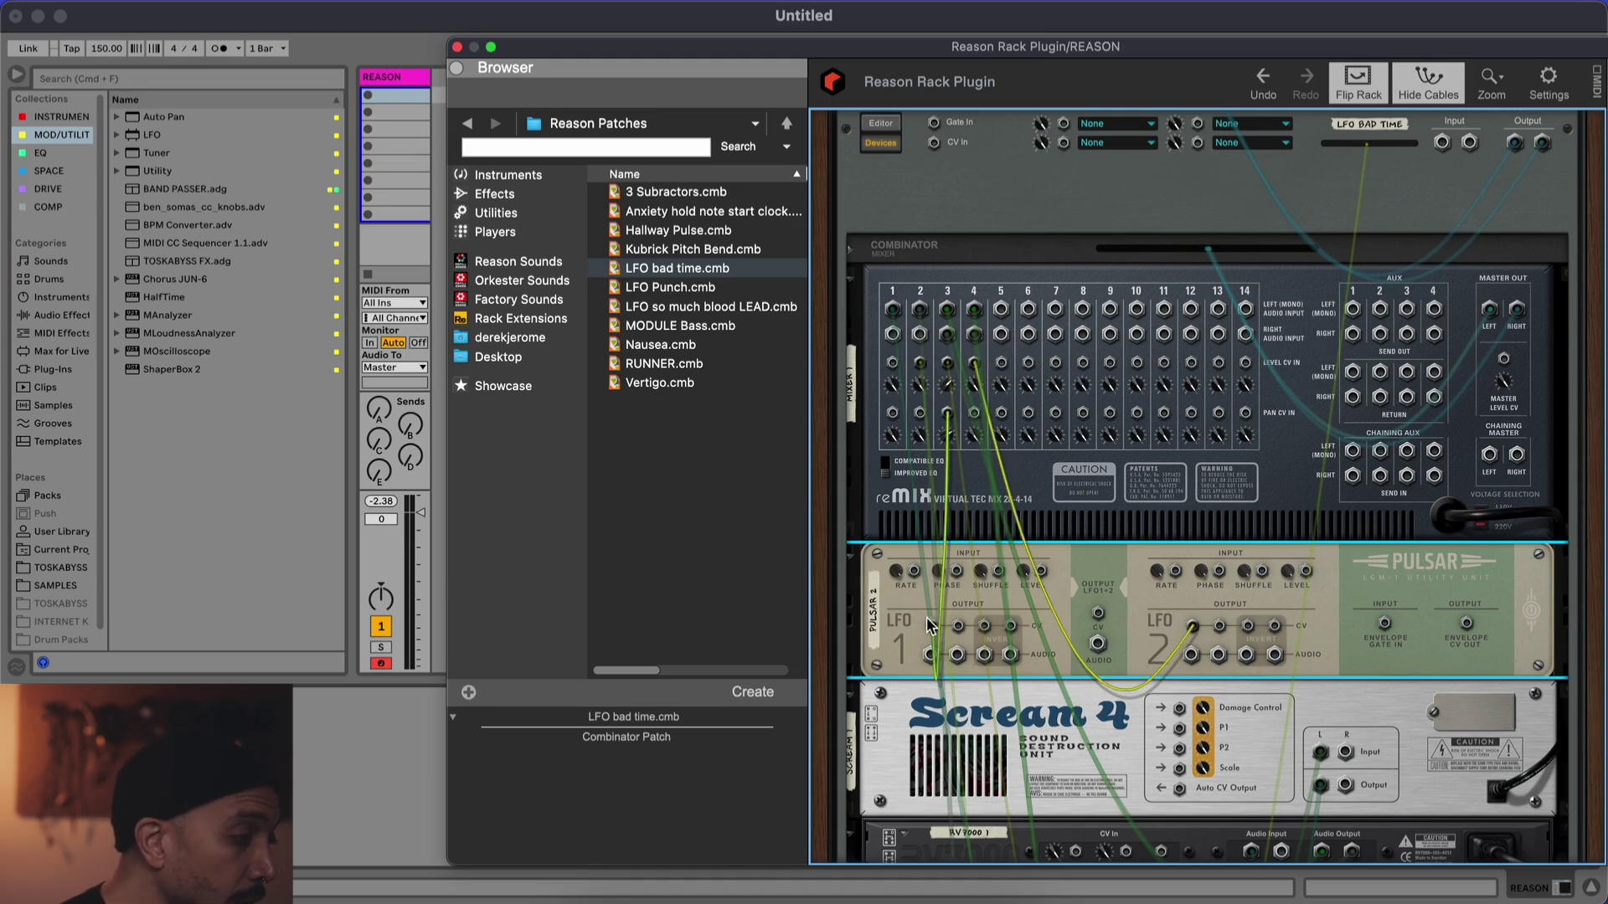
pyautogui.press('Tab')
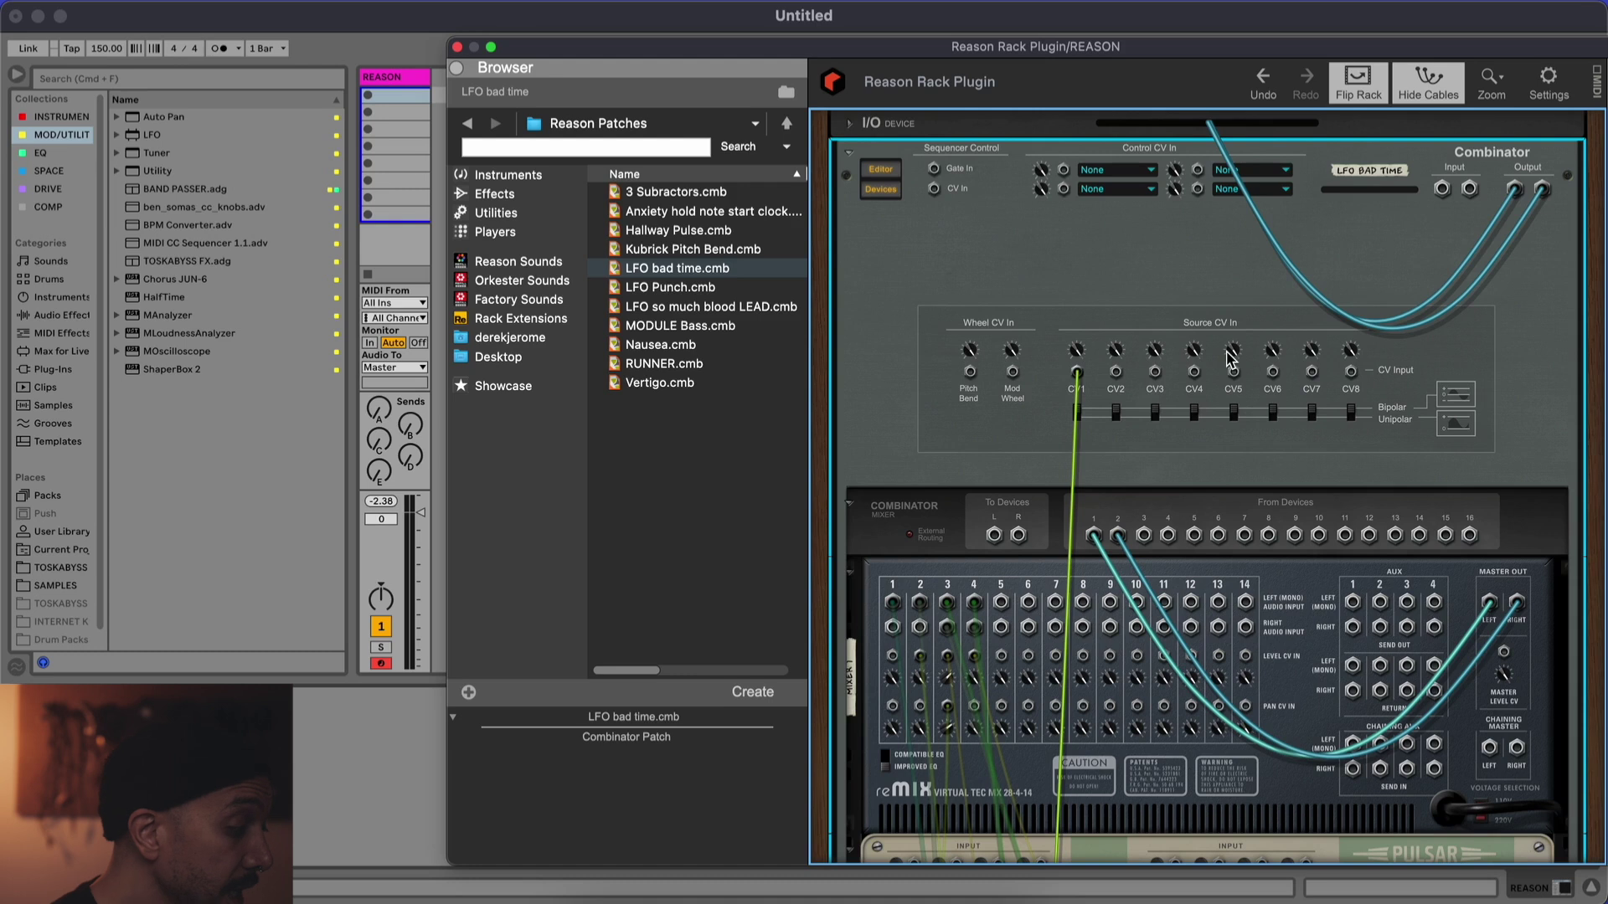
# Trace the CV1 cable to the Combinator Editor row mapping CV In 1 to LFO1 Rate (43–127)
pyautogui.press('Tab')
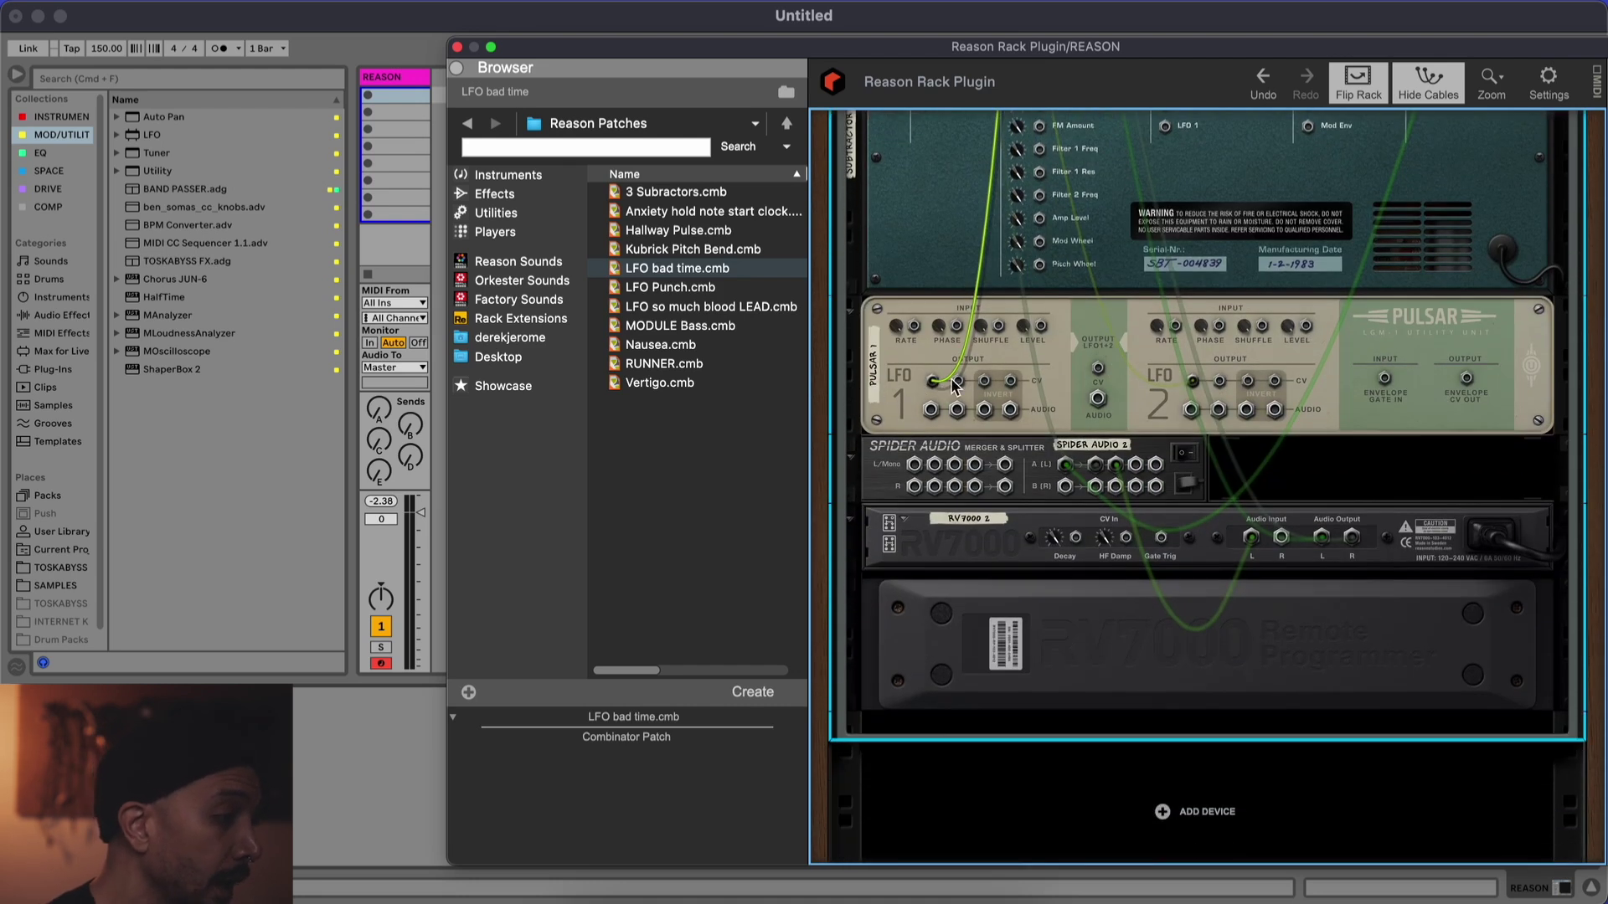
pyautogui.press('Tab')
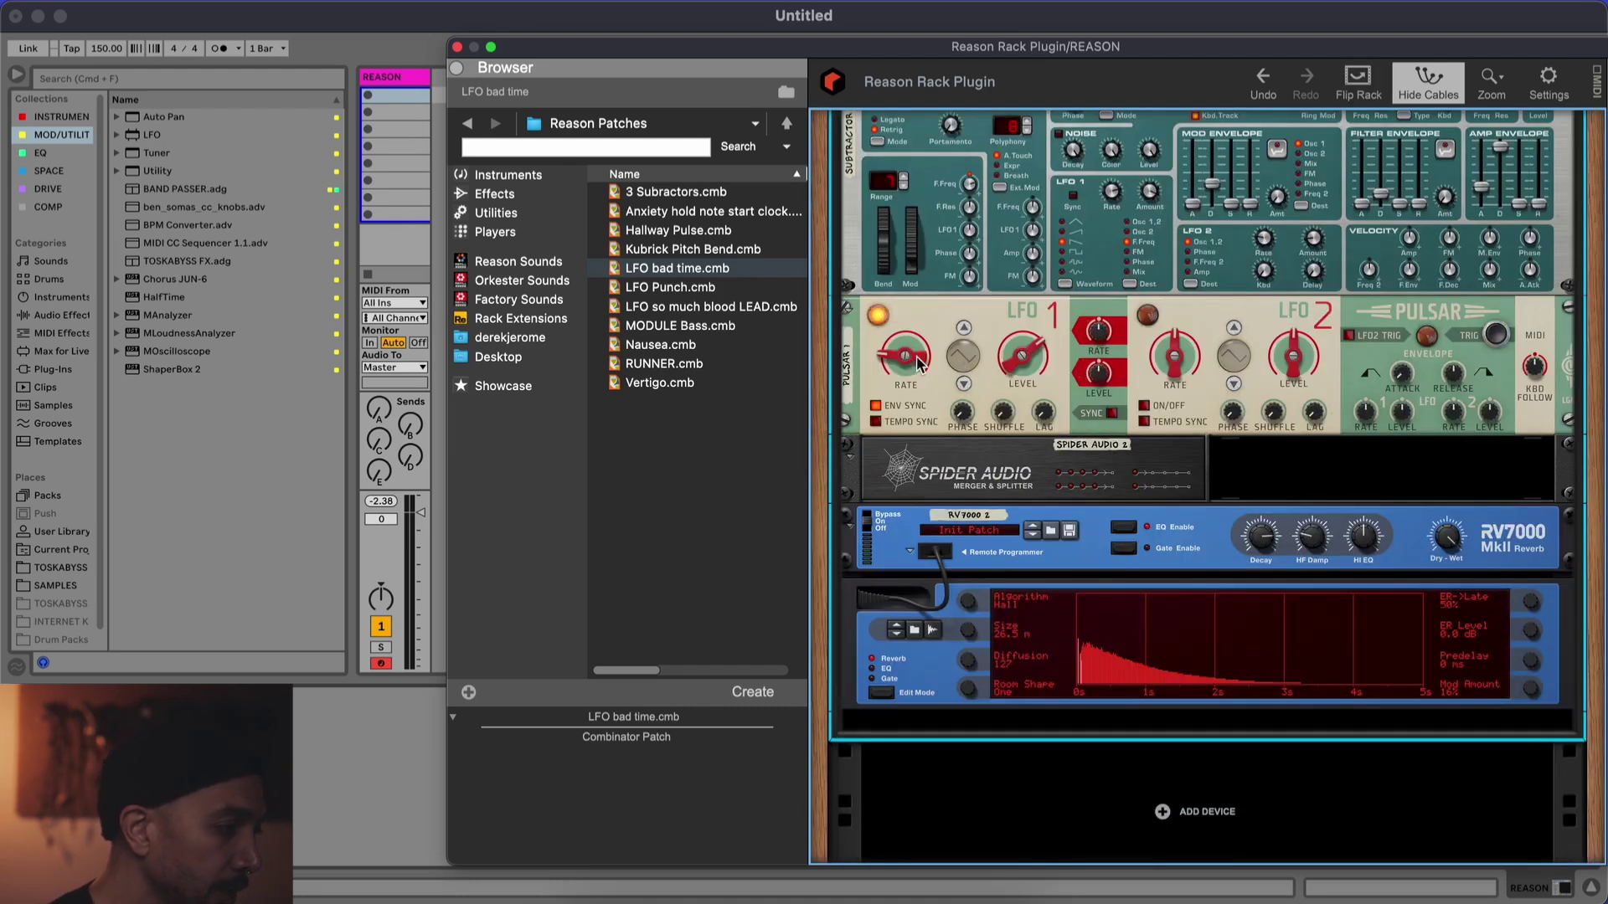
pyautogui.press('Tab')
pyautogui.scroll(5, 1059, 330)
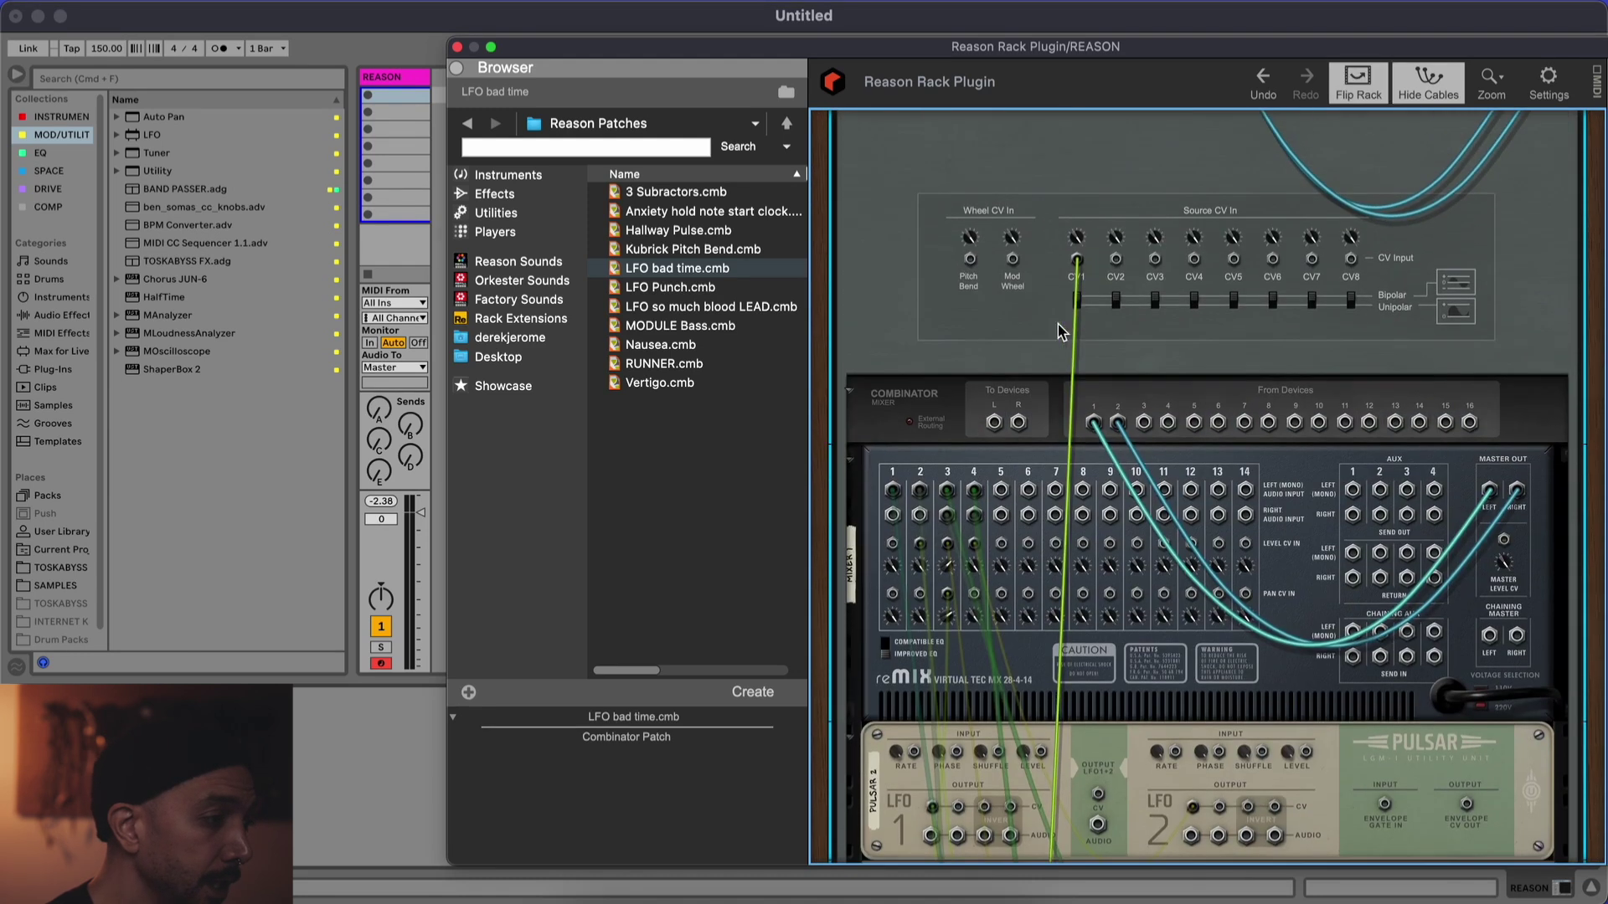
pyautogui.scroll(2, 1086, 255)
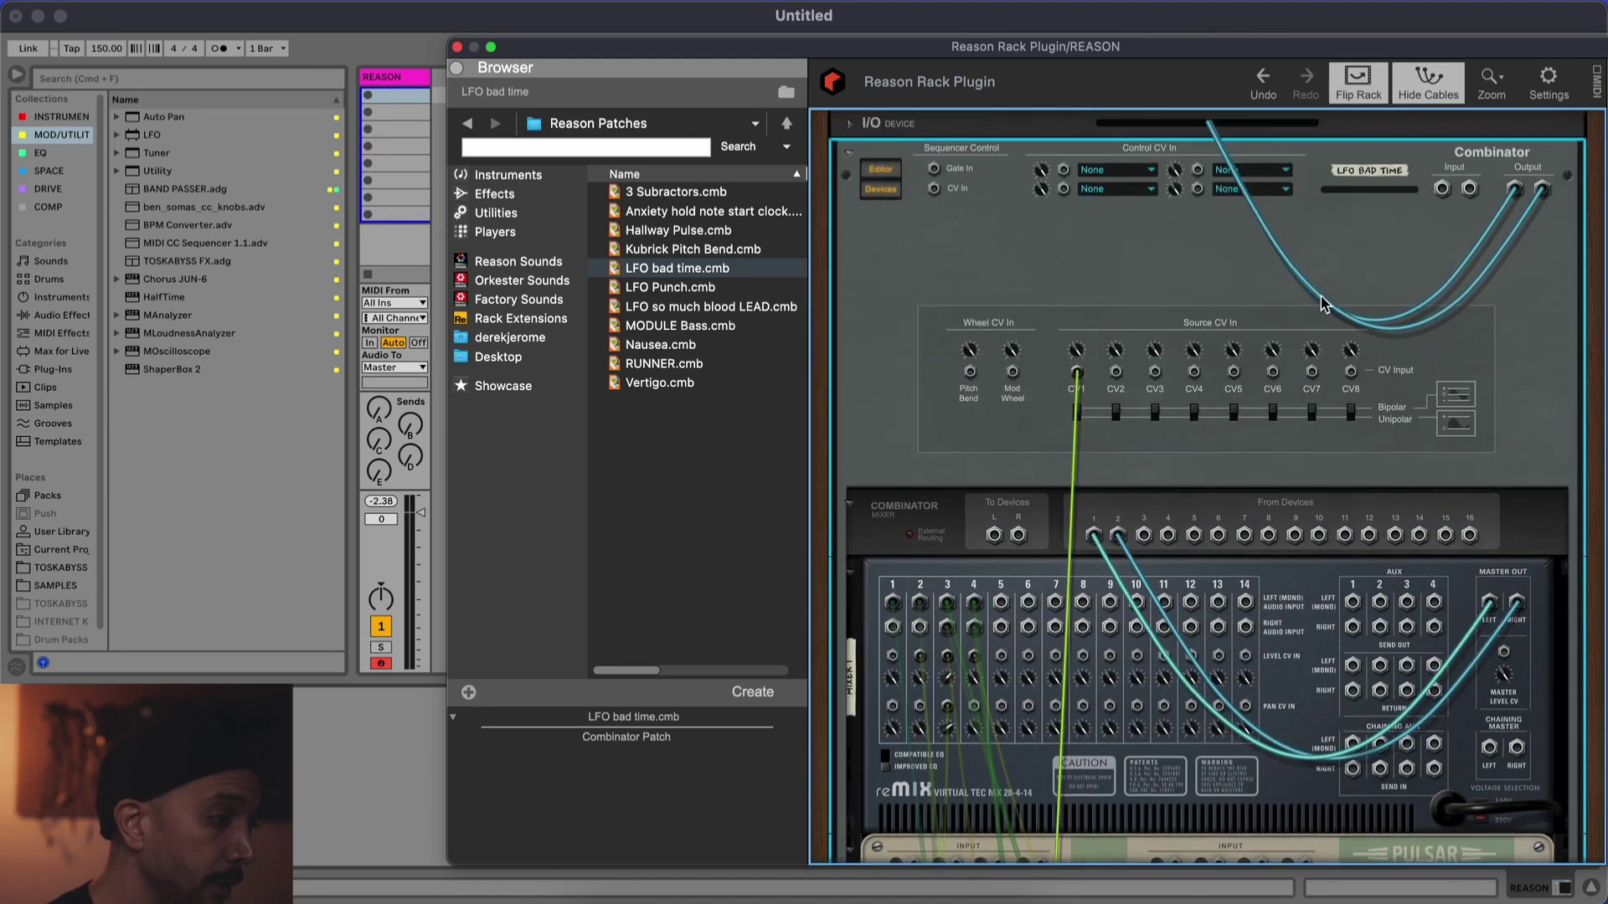
pyautogui.press('Tab')
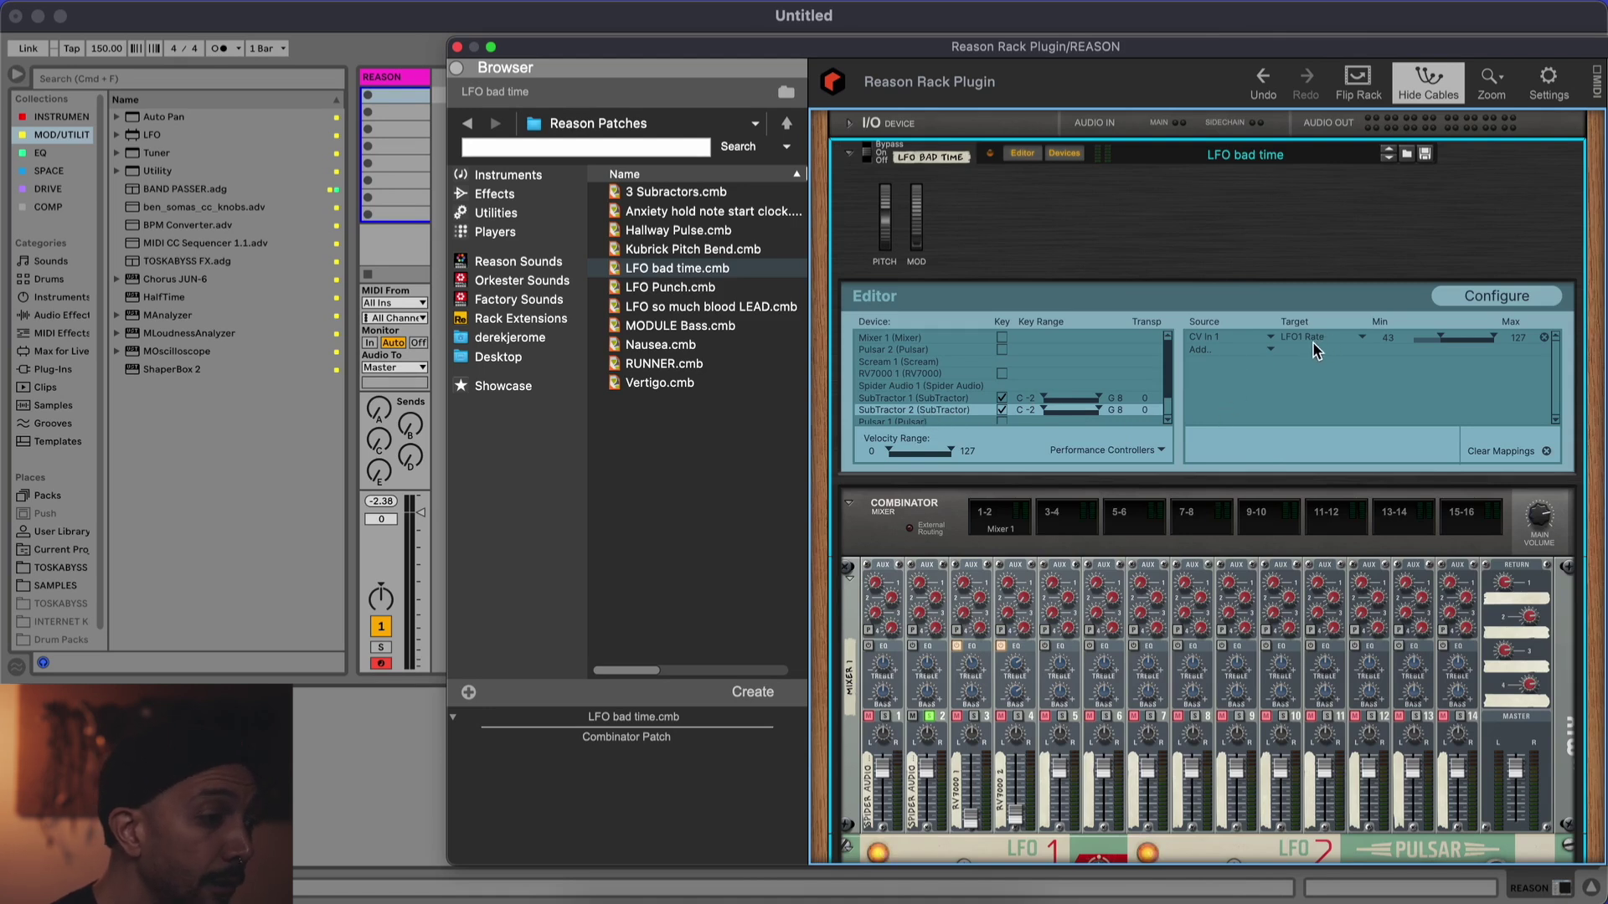
# Select Subtractor 2 among the two Subtractors and inspect its rear connections
pyautogui.scroll(-15, 1313, 341)
pyautogui.scroll(6, 1312, 350)
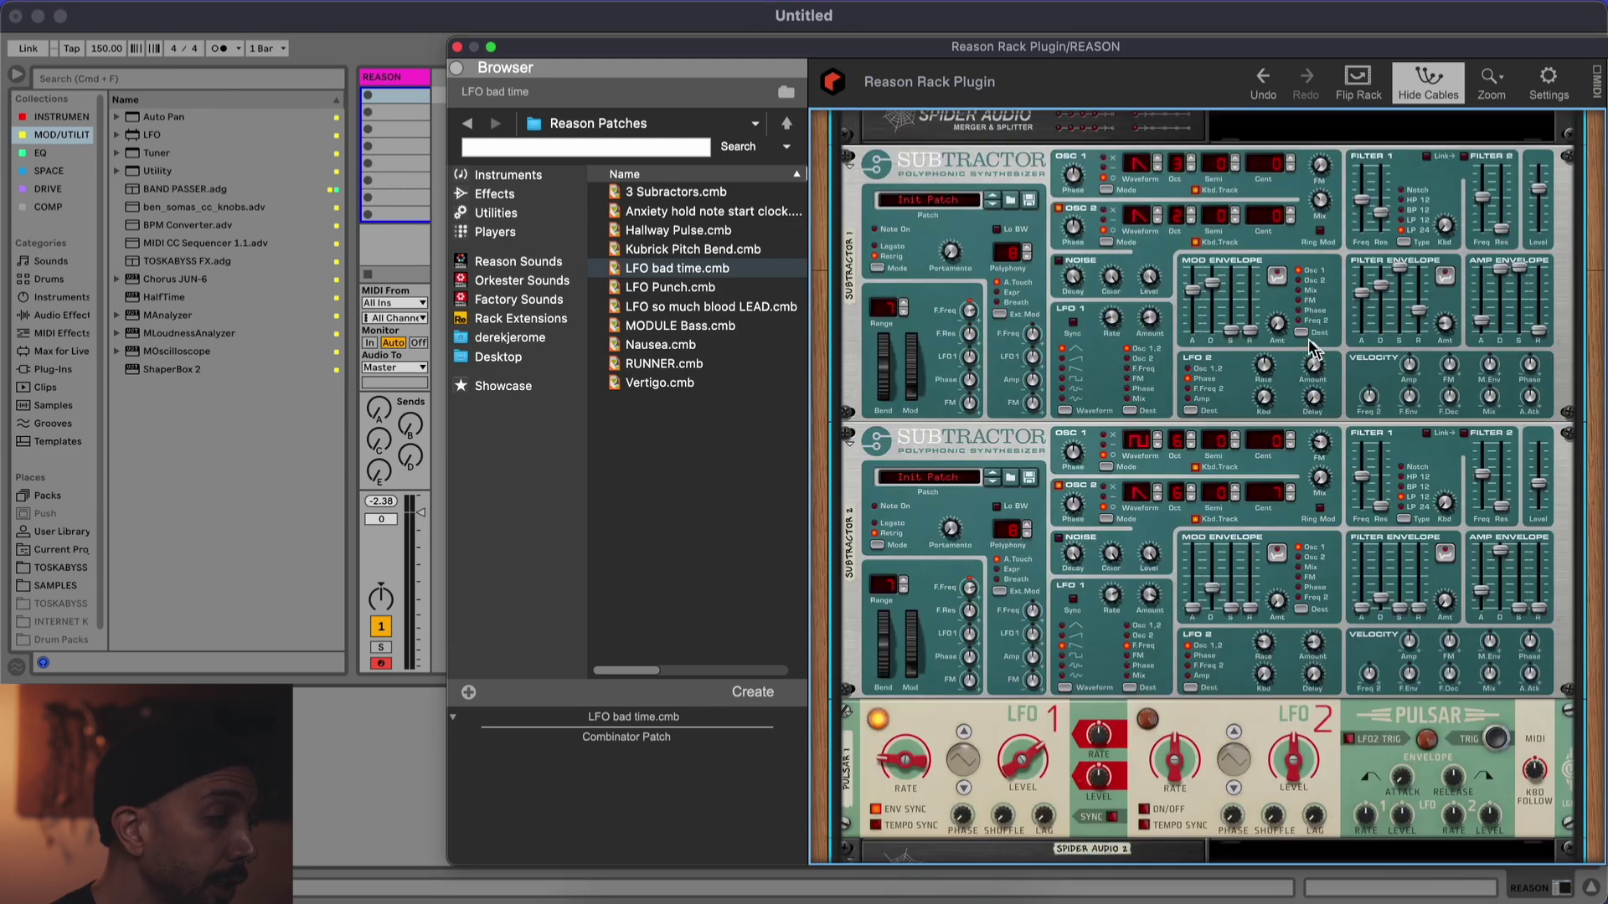
pyautogui.click(994, 440)
pyautogui.press('Tab')
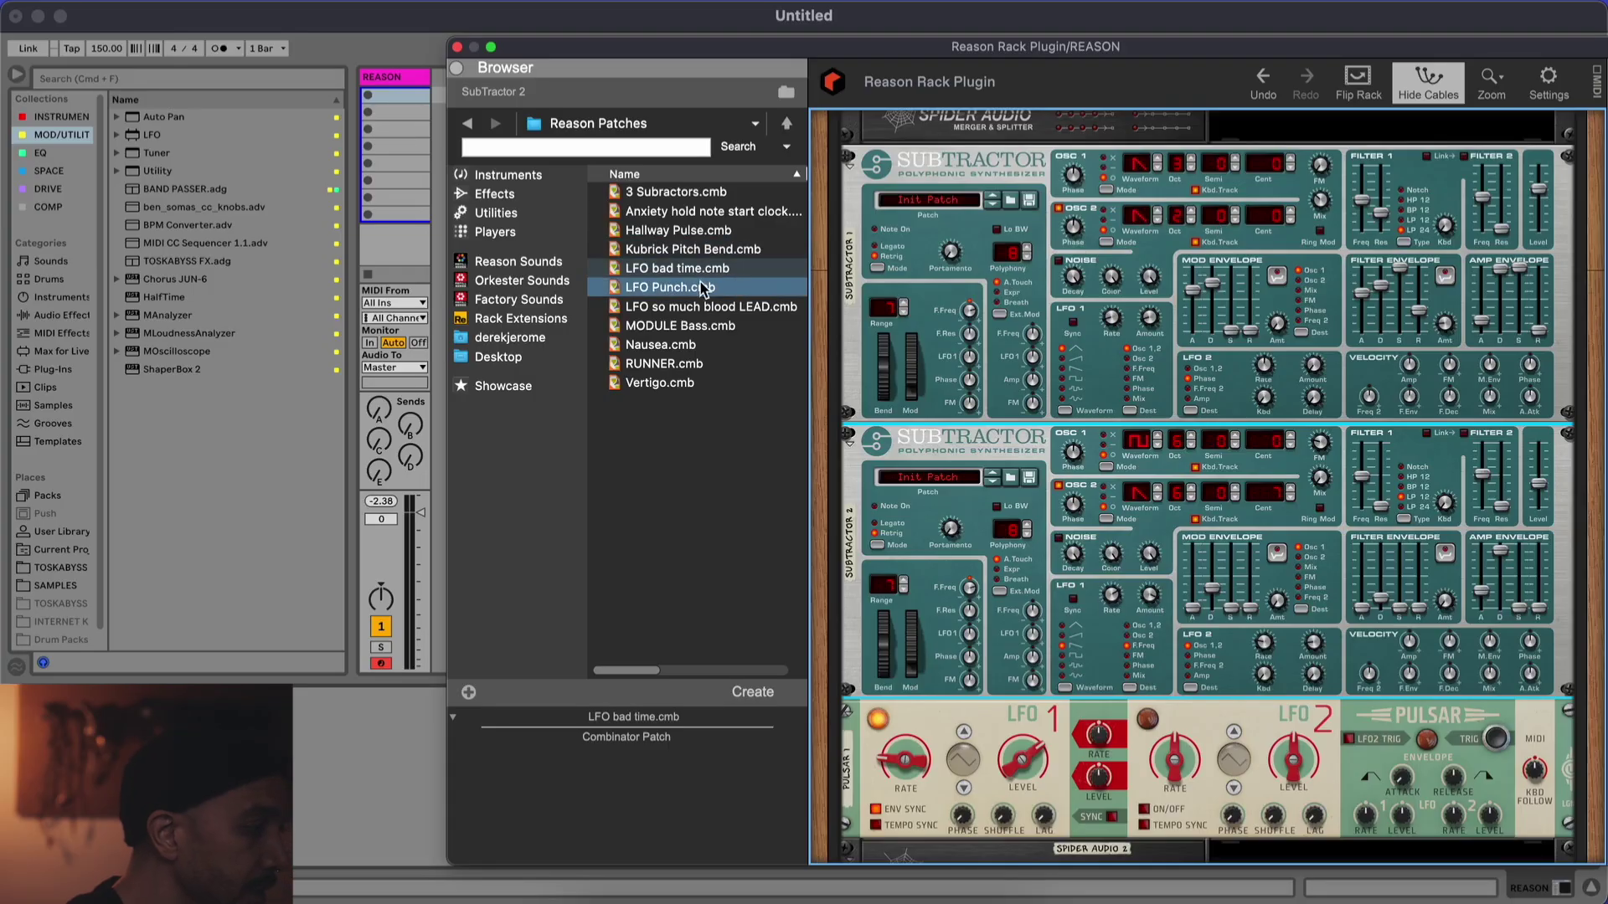
pyautogui.scroll(10, 944, 284)
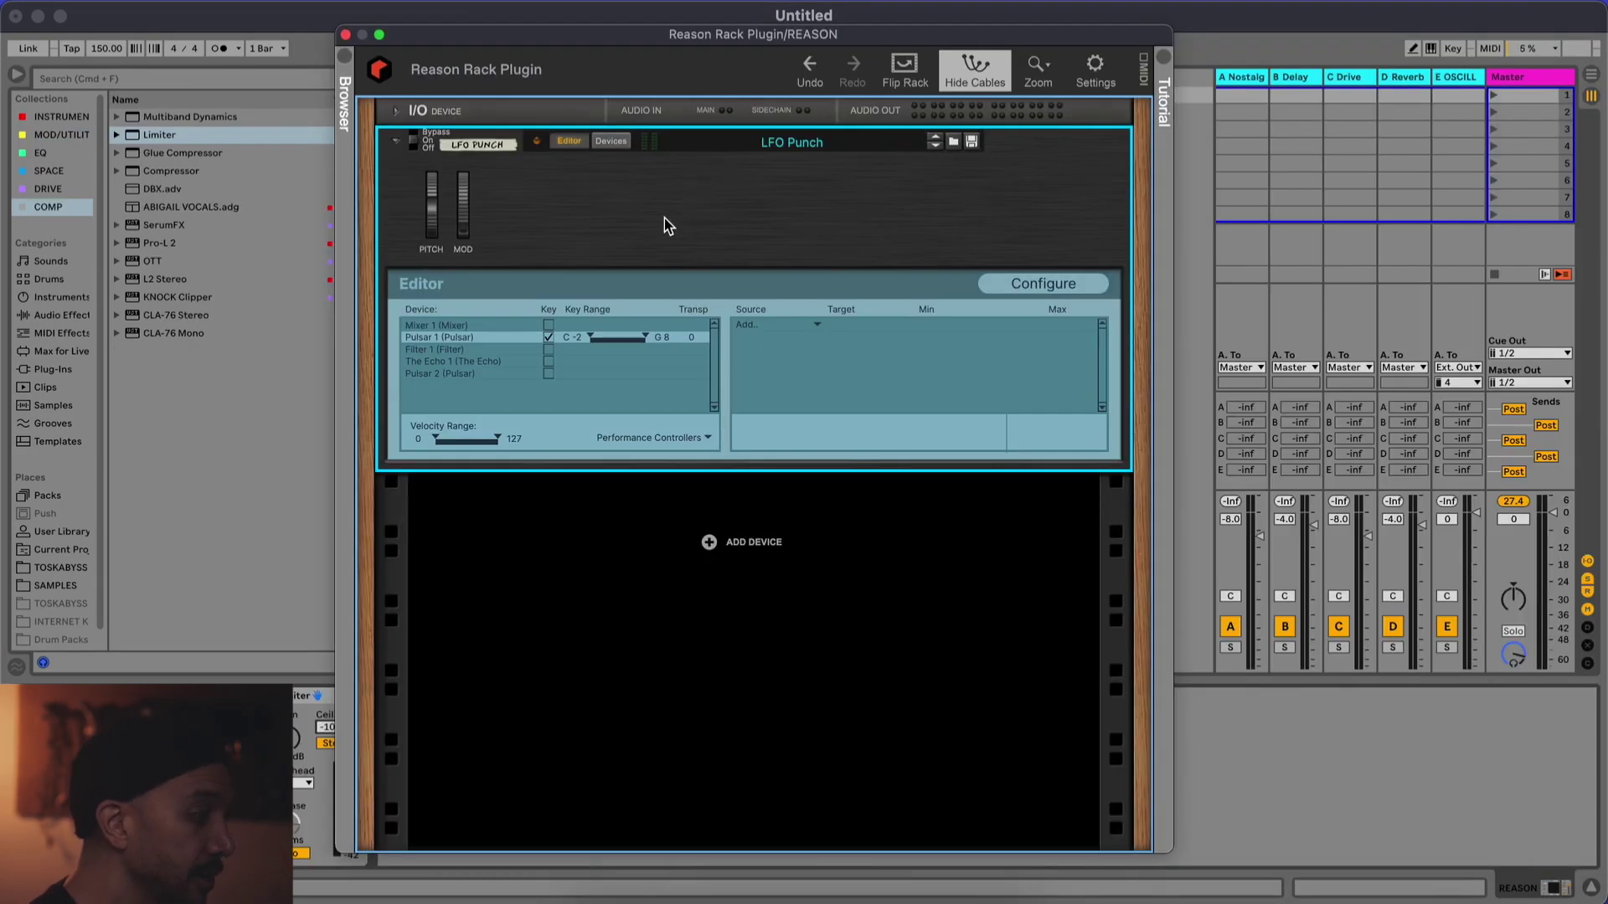
# Hide the LFO Punch editor, unfold its devices and view the rear cable routing
pyautogui.click(569, 139)
pyautogui.click(610, 141)
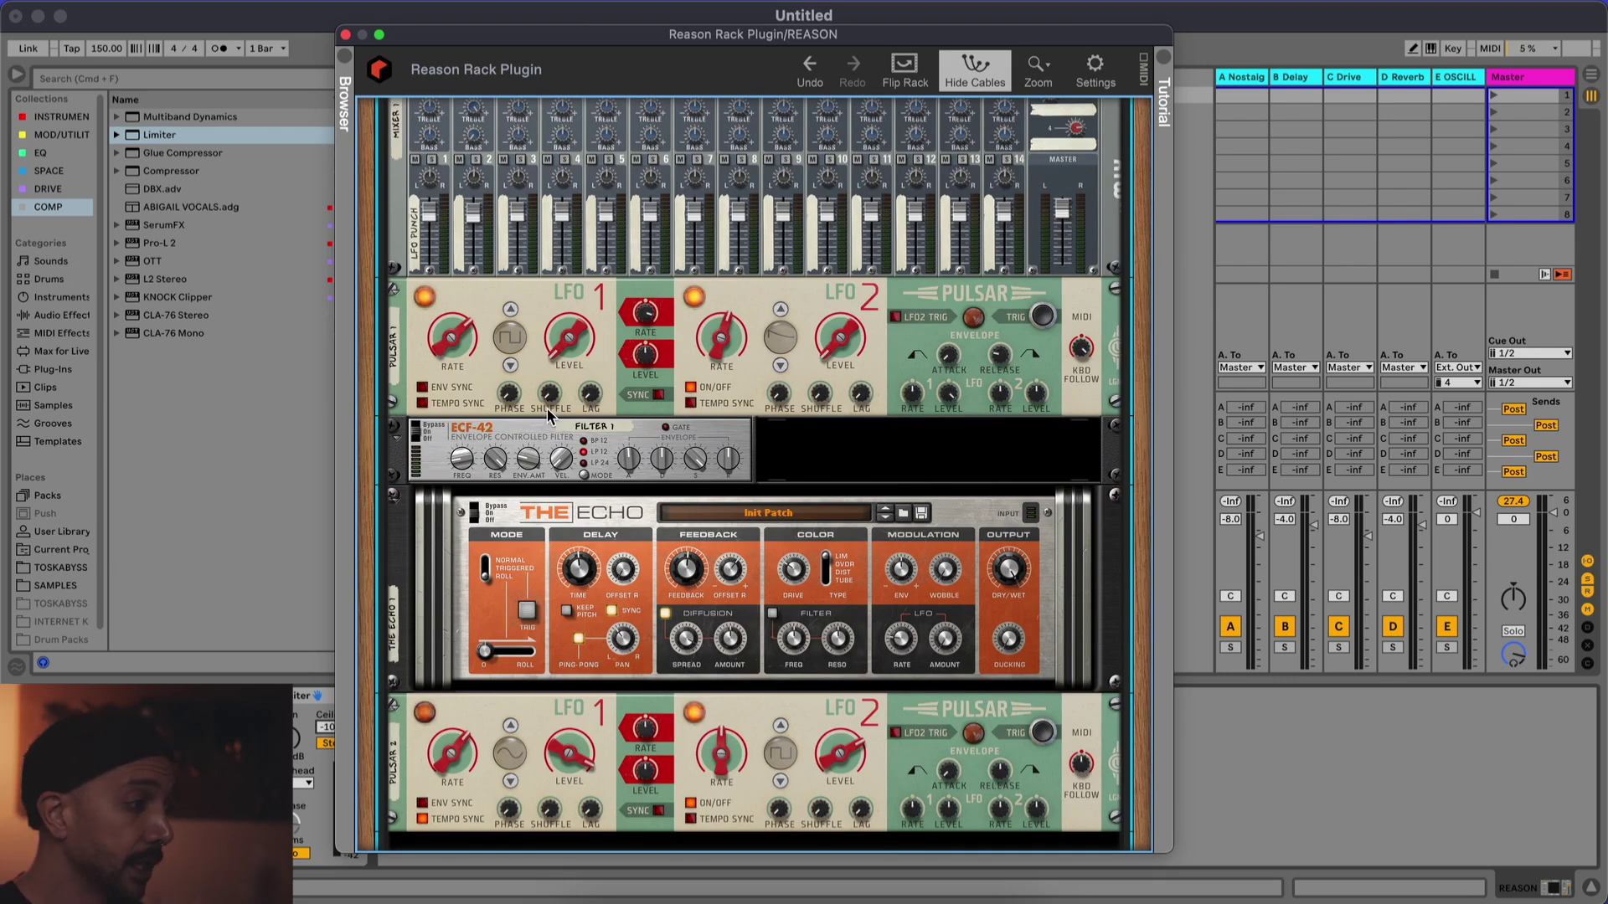
pyautogui.moveTo(546, 409)
pyautogui.scroll(5, 785, 484)
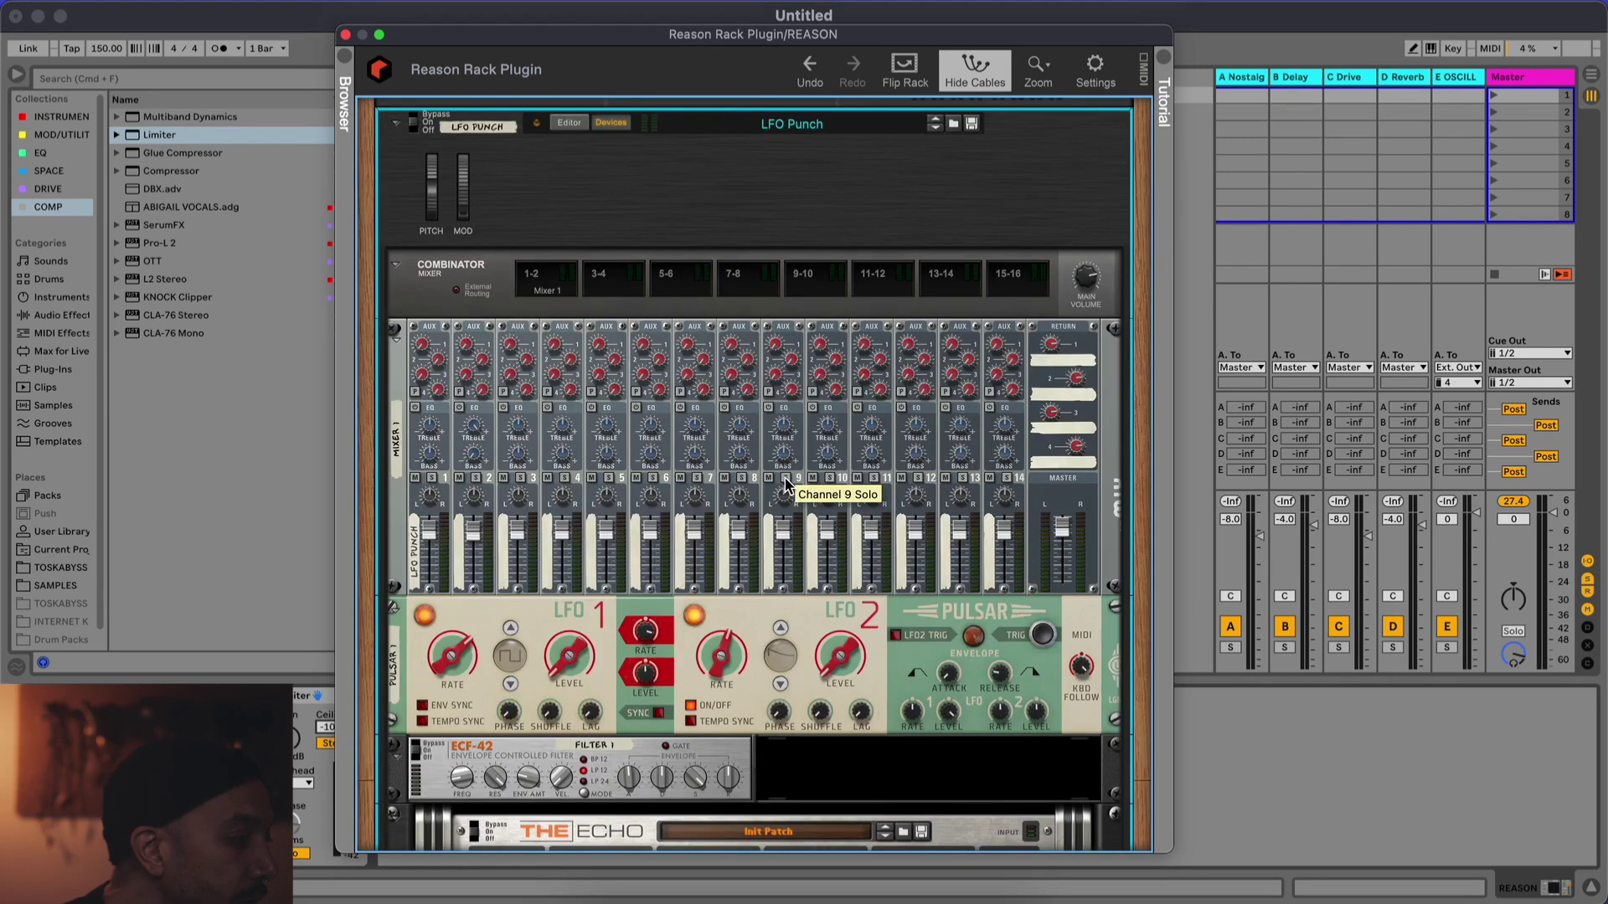
pyautogui.press('Tab')
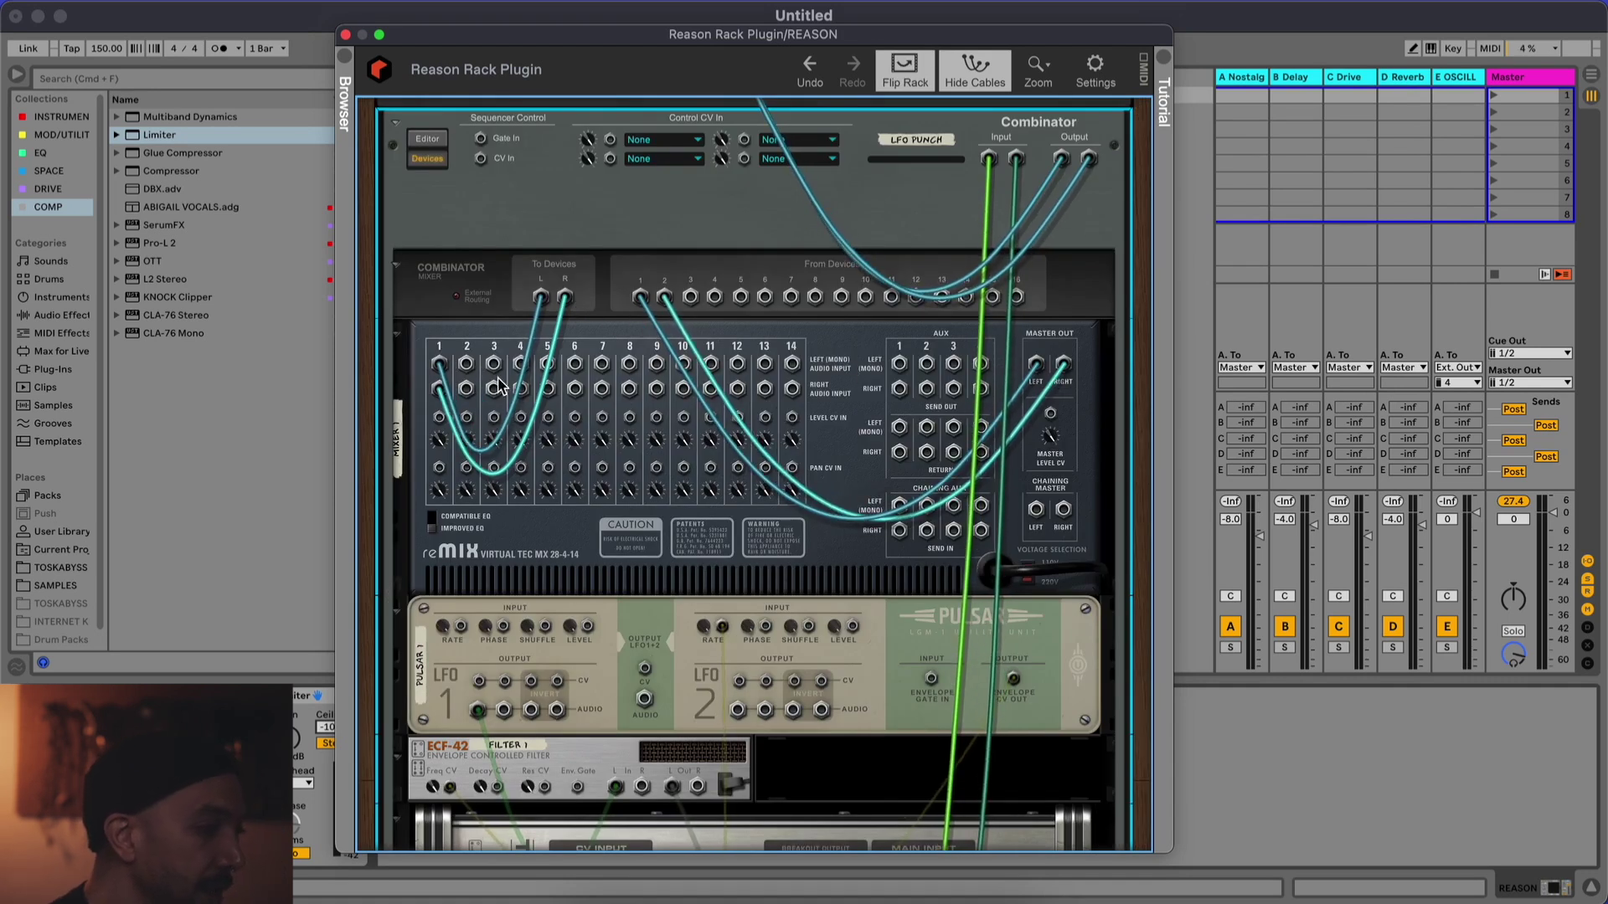
# Flip the LFO Punch rack back to its front panels
pyautogui.scroll(1, 1043, 216)
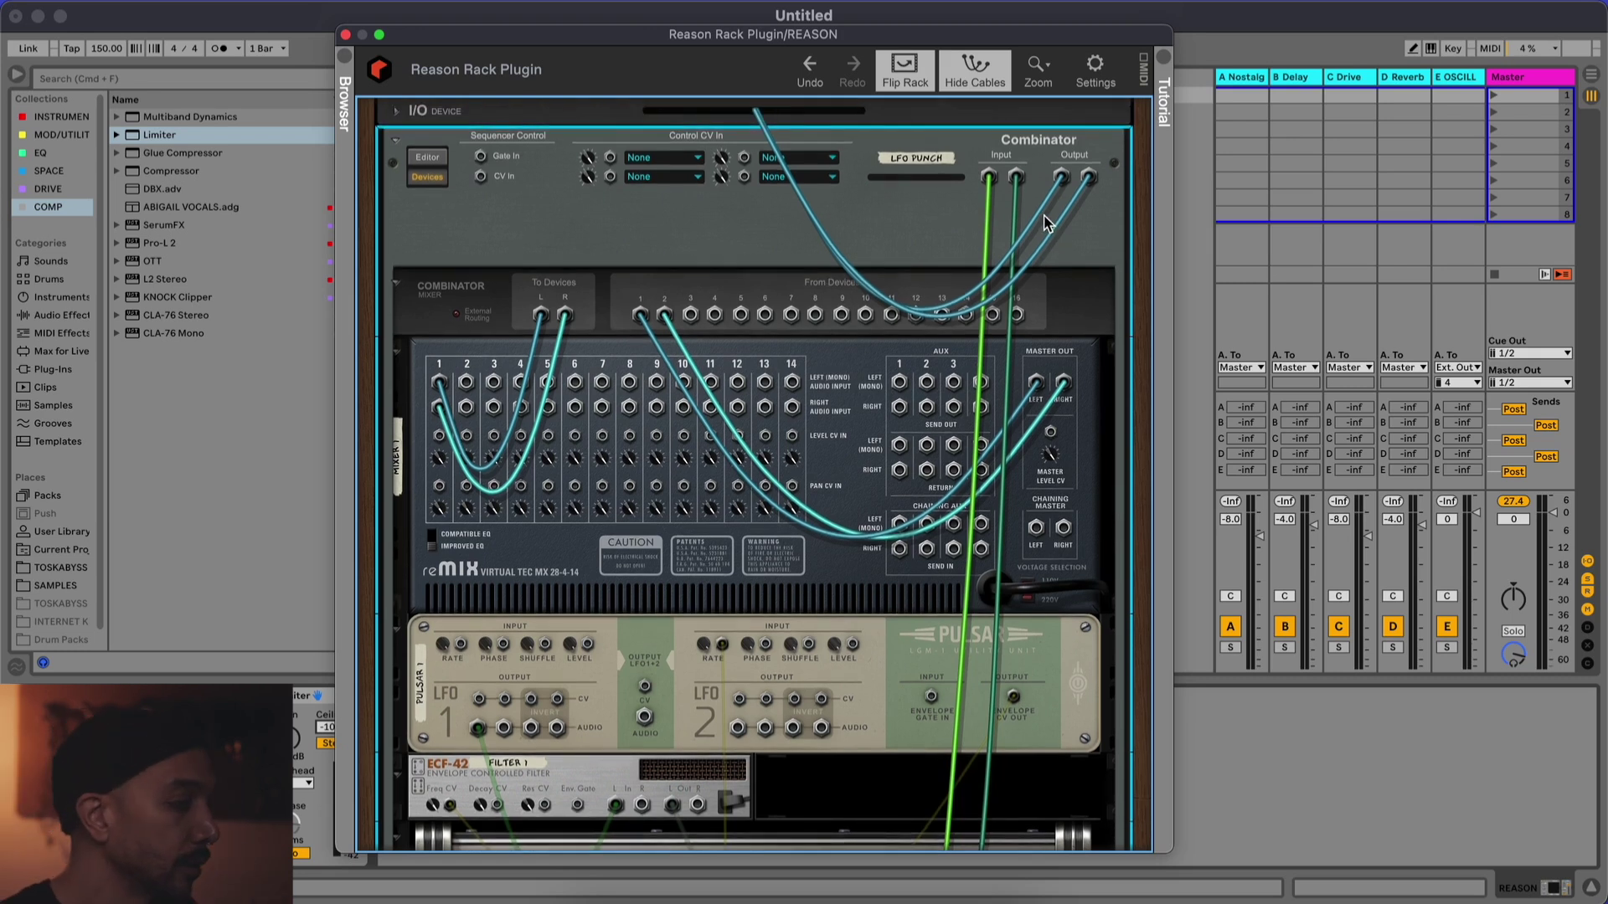
pyautogui.press('Tab')
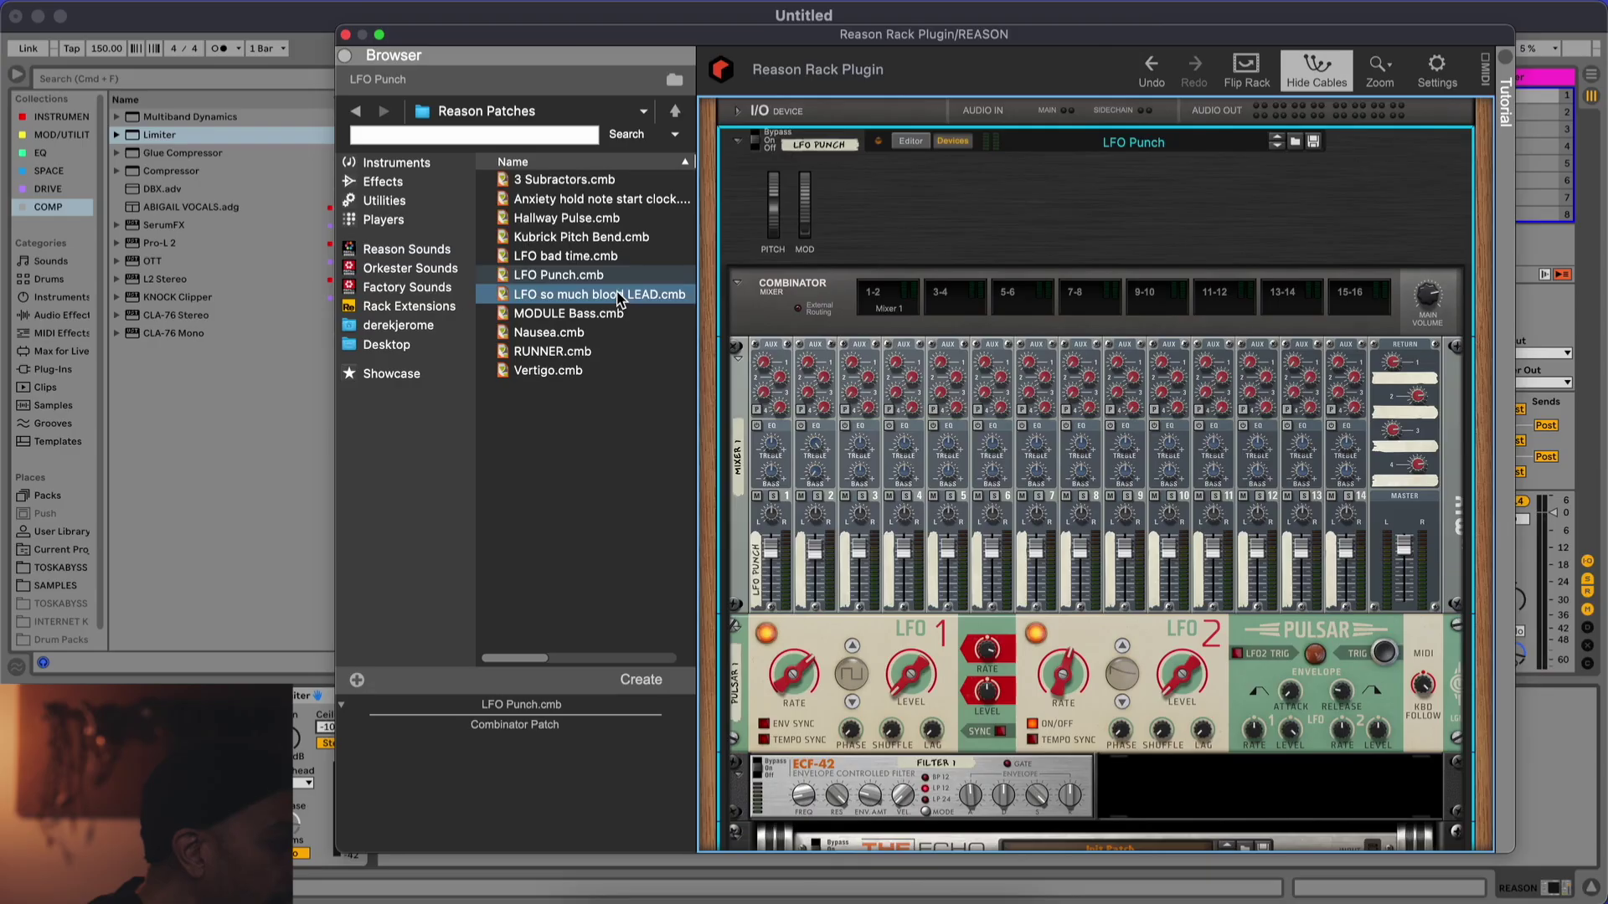
# Load LFO so much blood LEAD.cmb into the rack and view its UN-16, Gain, Pulsars and filters
pyautogui.moveTo(610, 294); pyautogui.dragTo(1094, 125)
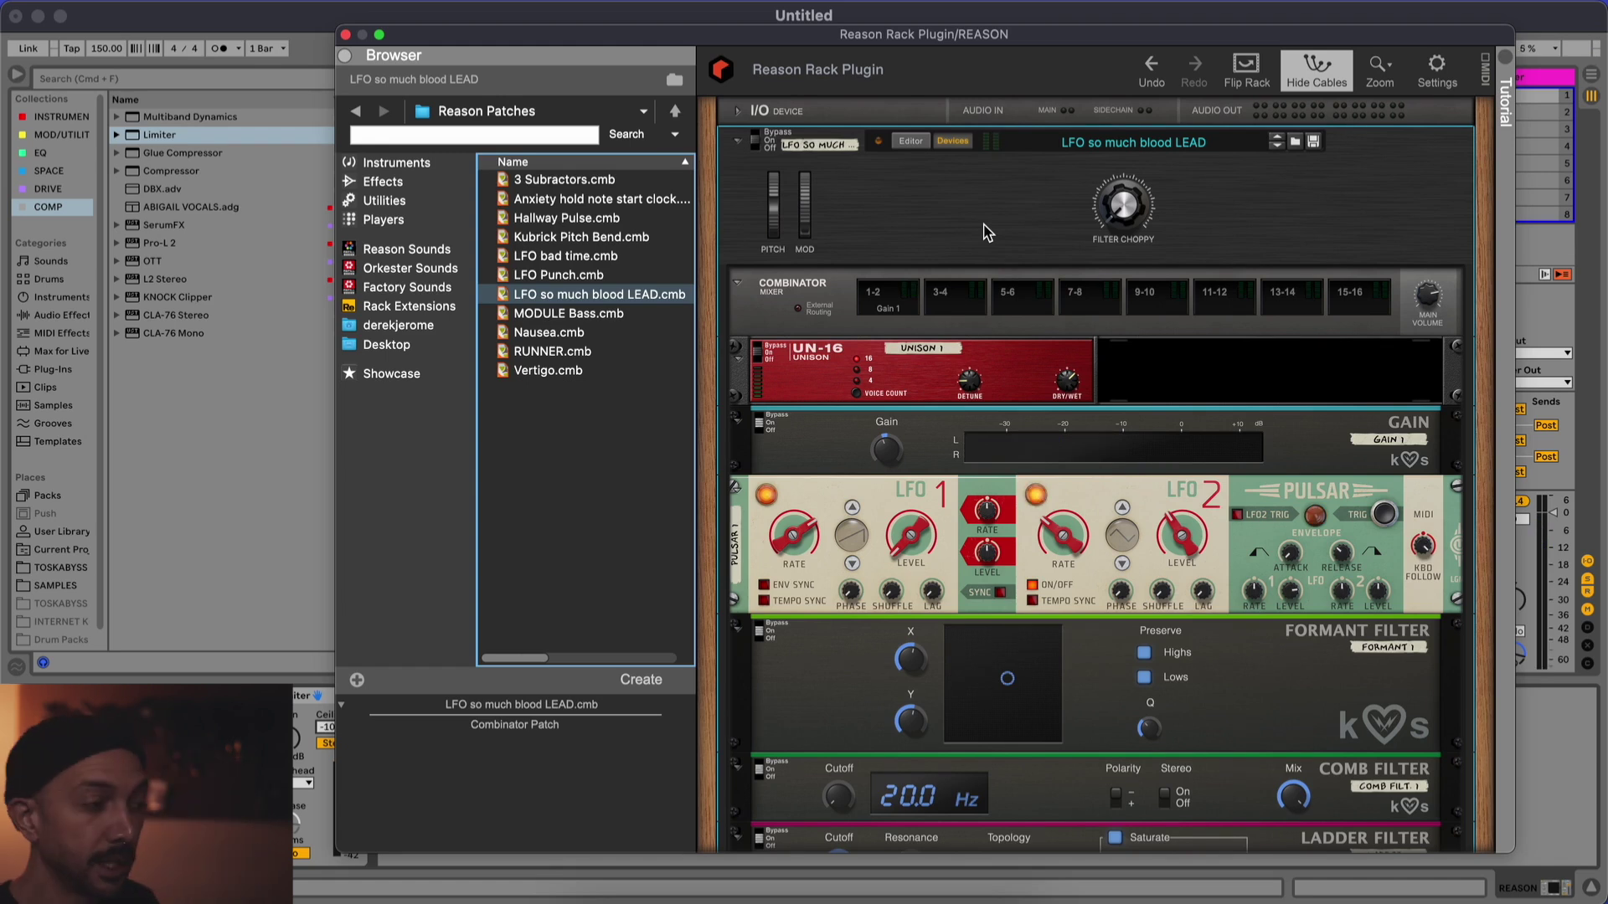
pyautogui.scroll(-3, 987, 232)
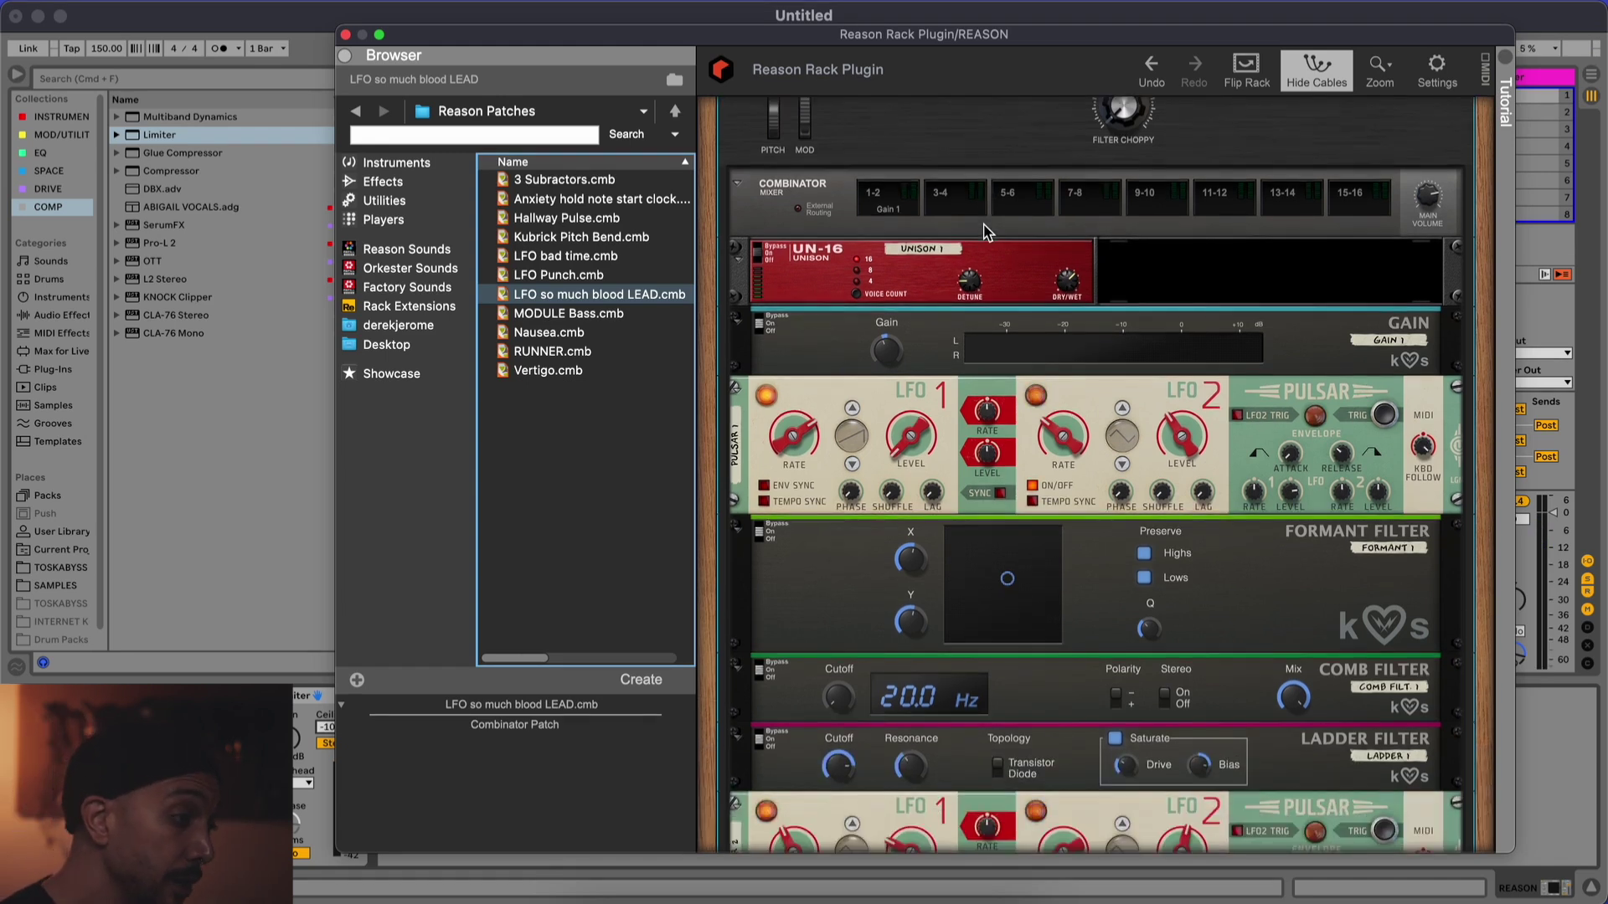
pyautogui.scroll(-4, 984, 231)
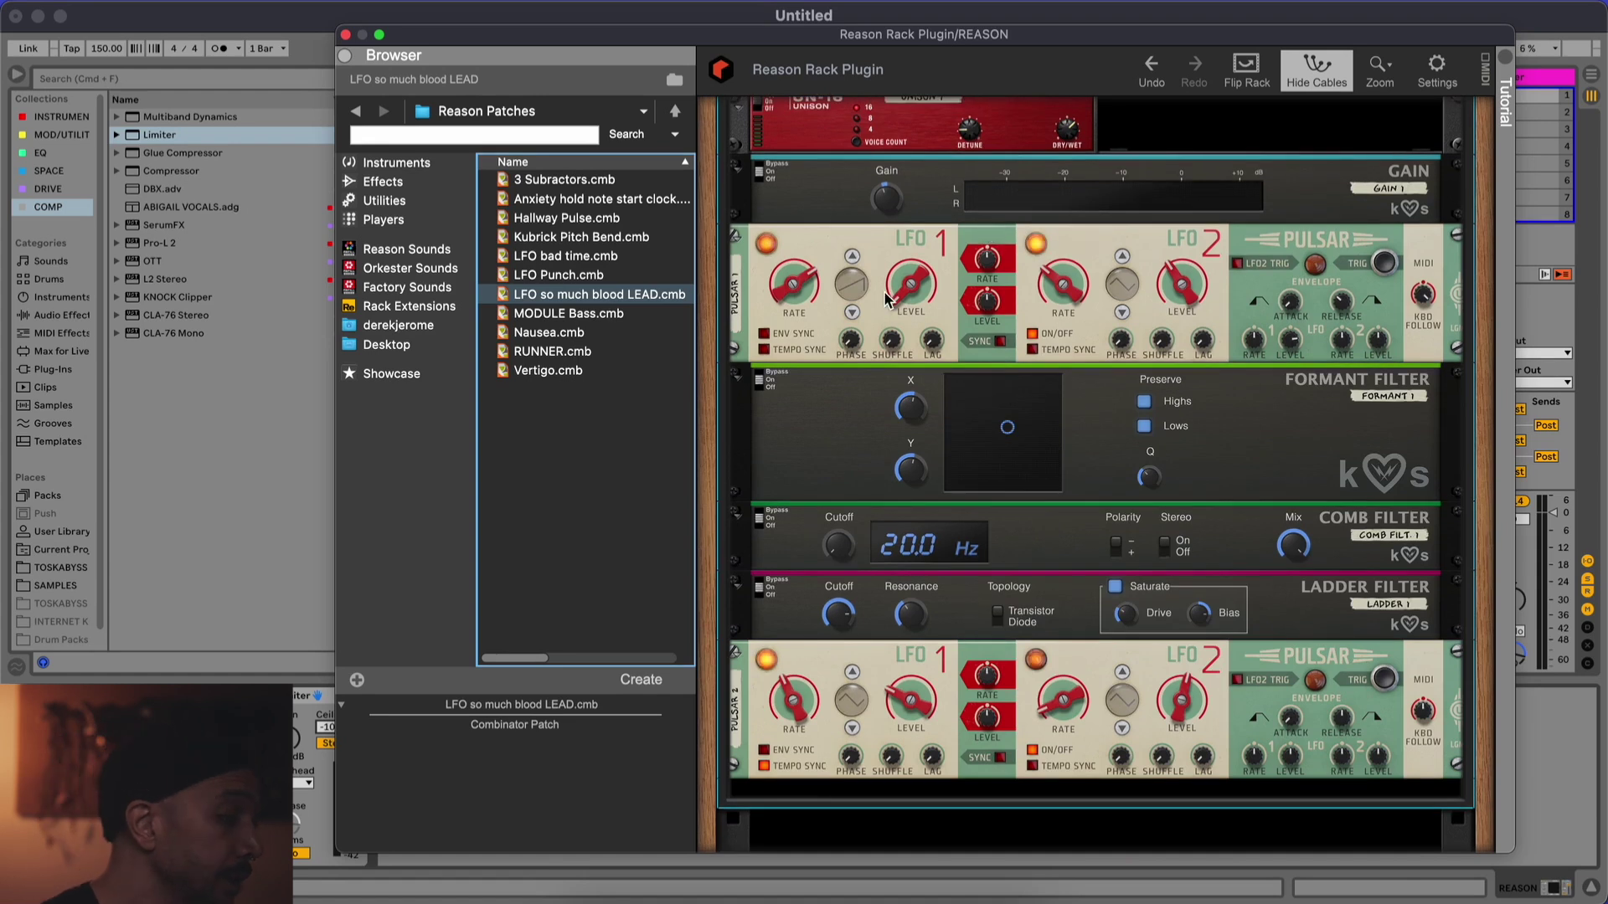
pyautogui.press('Tab')
pyautogui.scroll(5, 1062, 346)
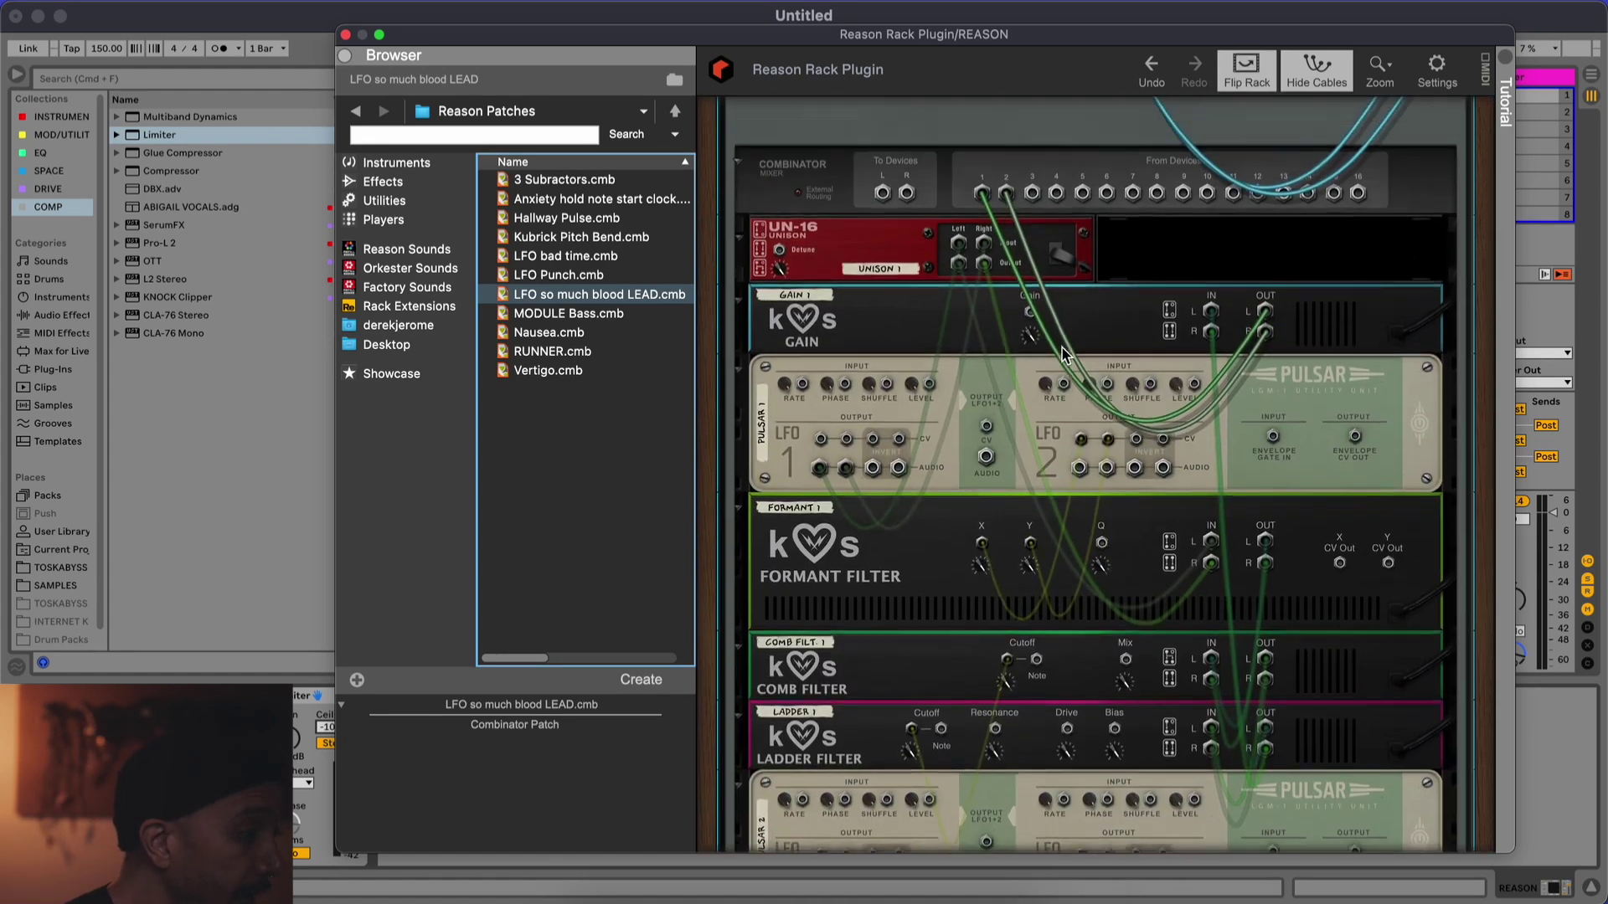
pyautogui.scroll(2, 1062, 355)
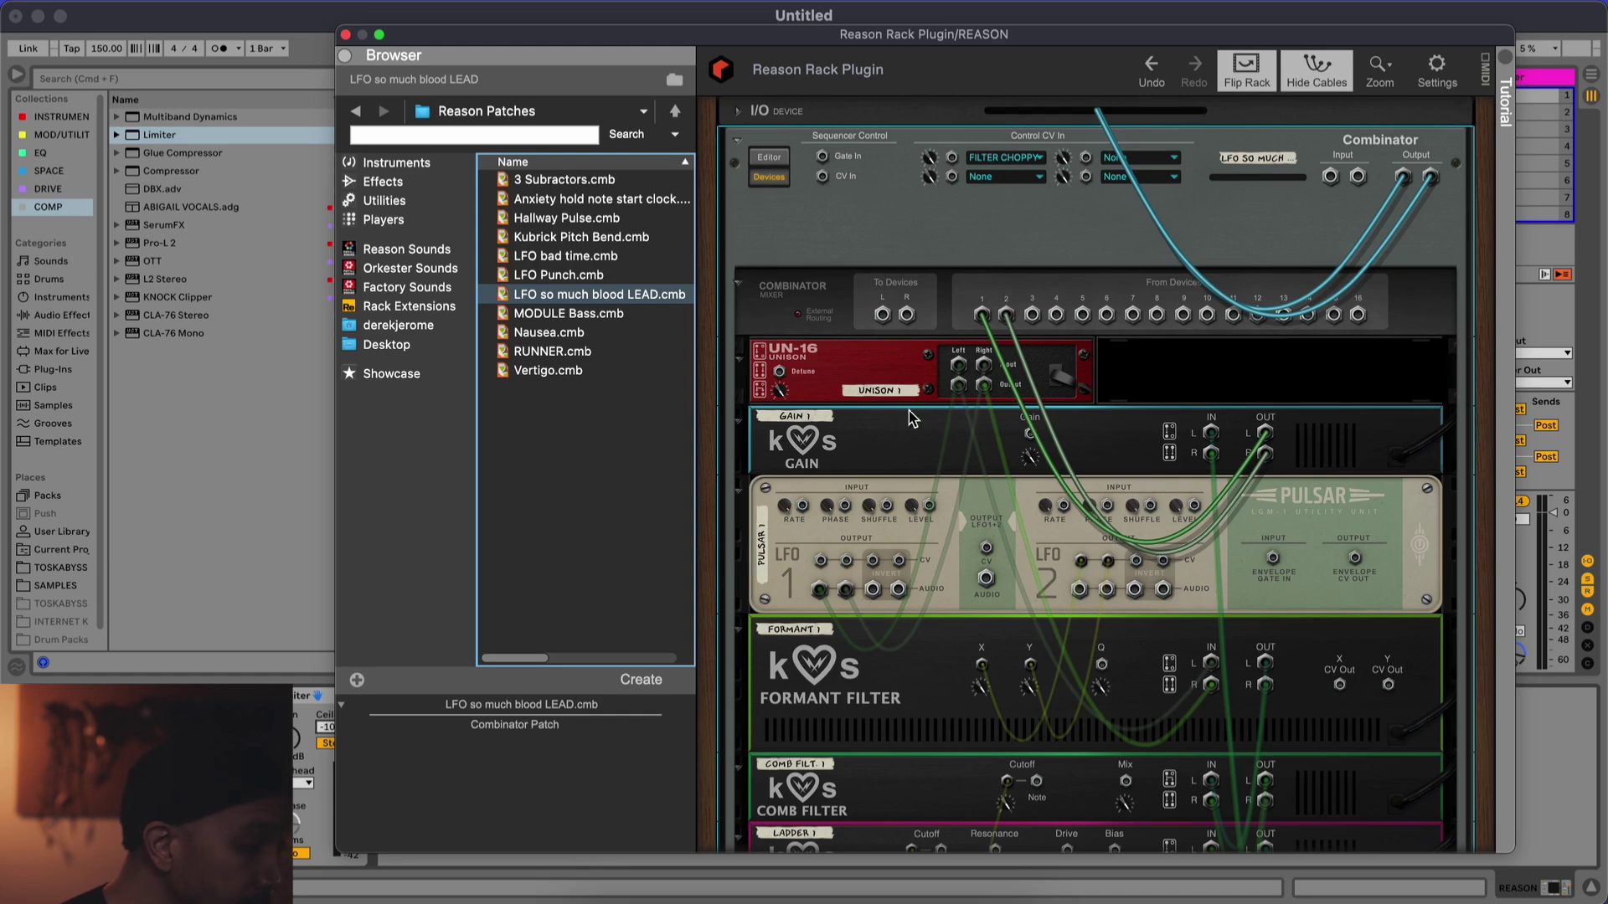
pyautogui.scroll(-6, 928, 564)
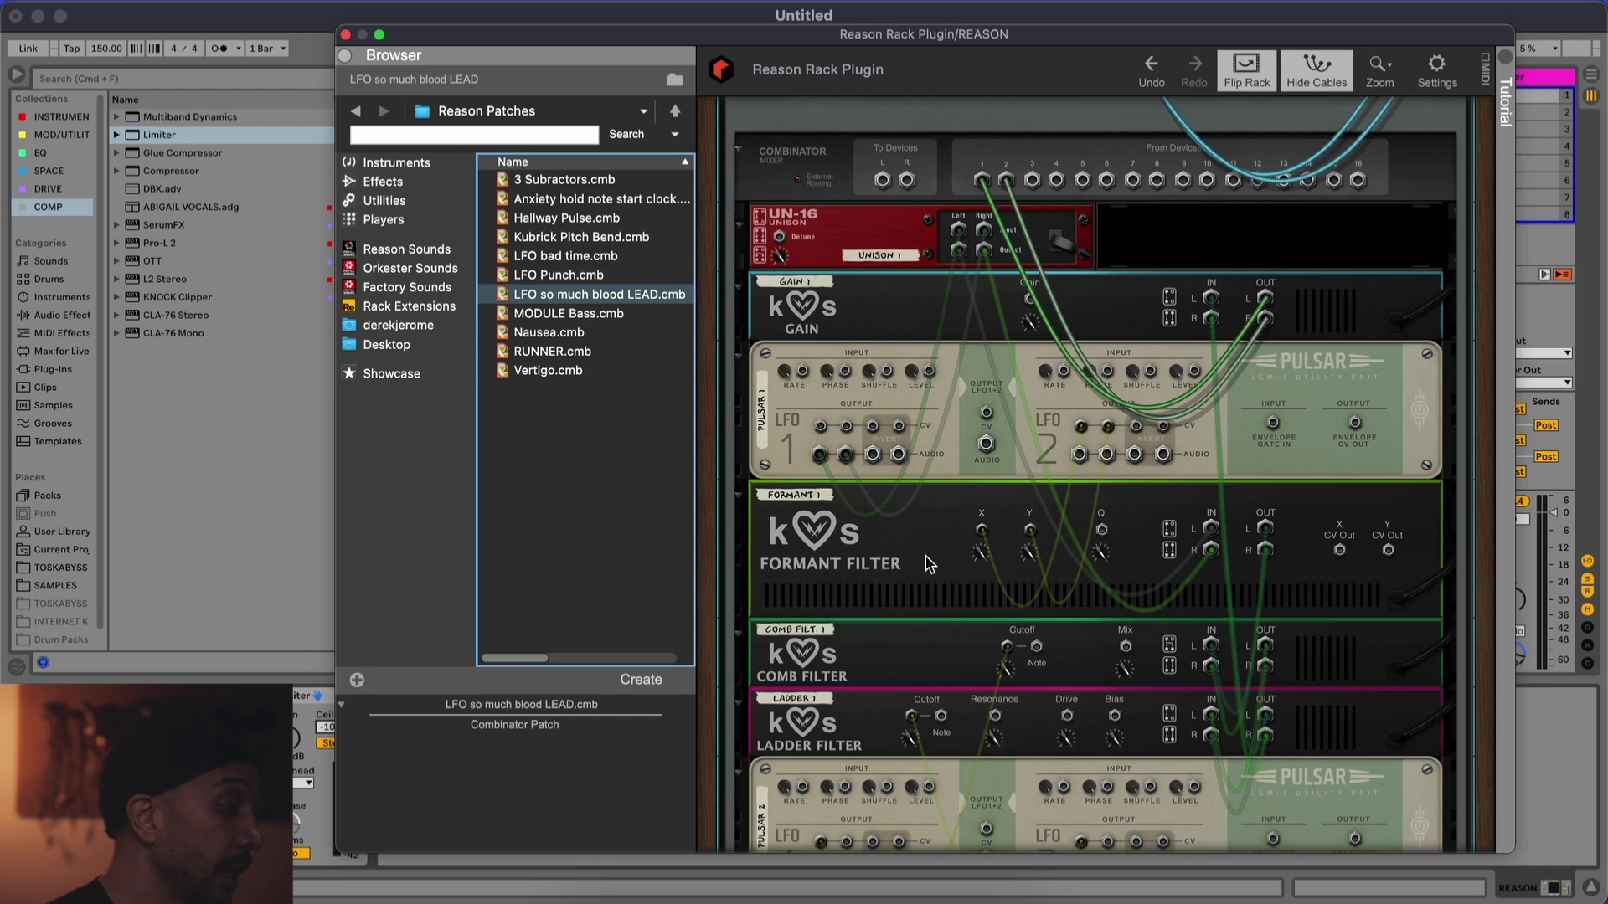
pyautogui.scroll(6, 927, 564)
pyautogui.press('Tab')
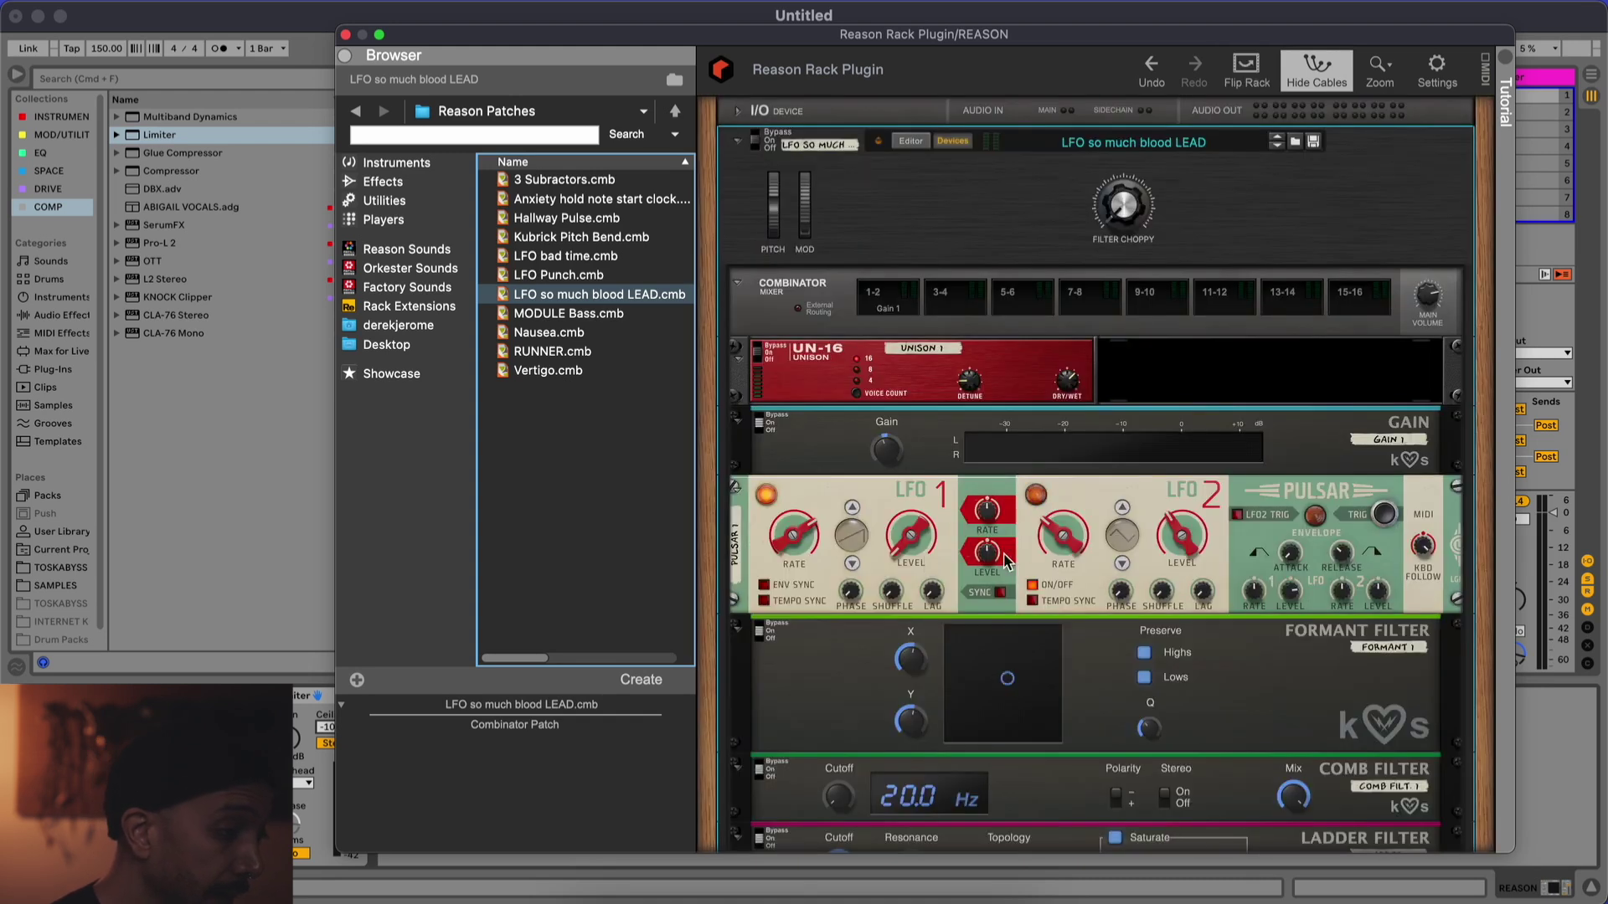
pyautogui.scroll(-7, 1414, 548)
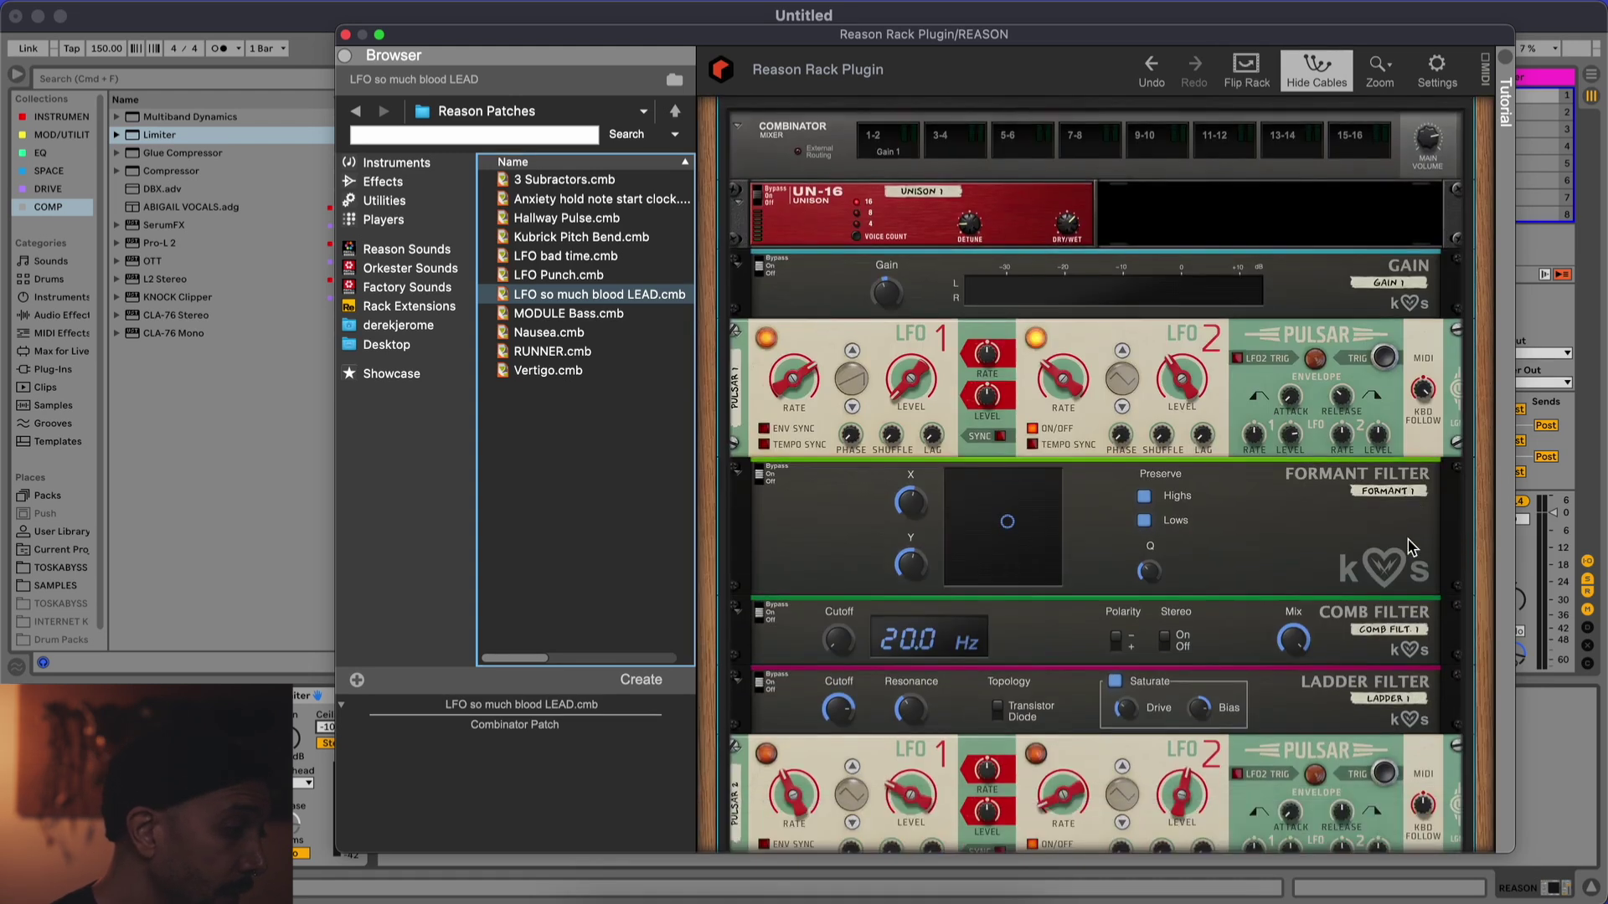
pyautogui.scroll(-6, 1086, 560)
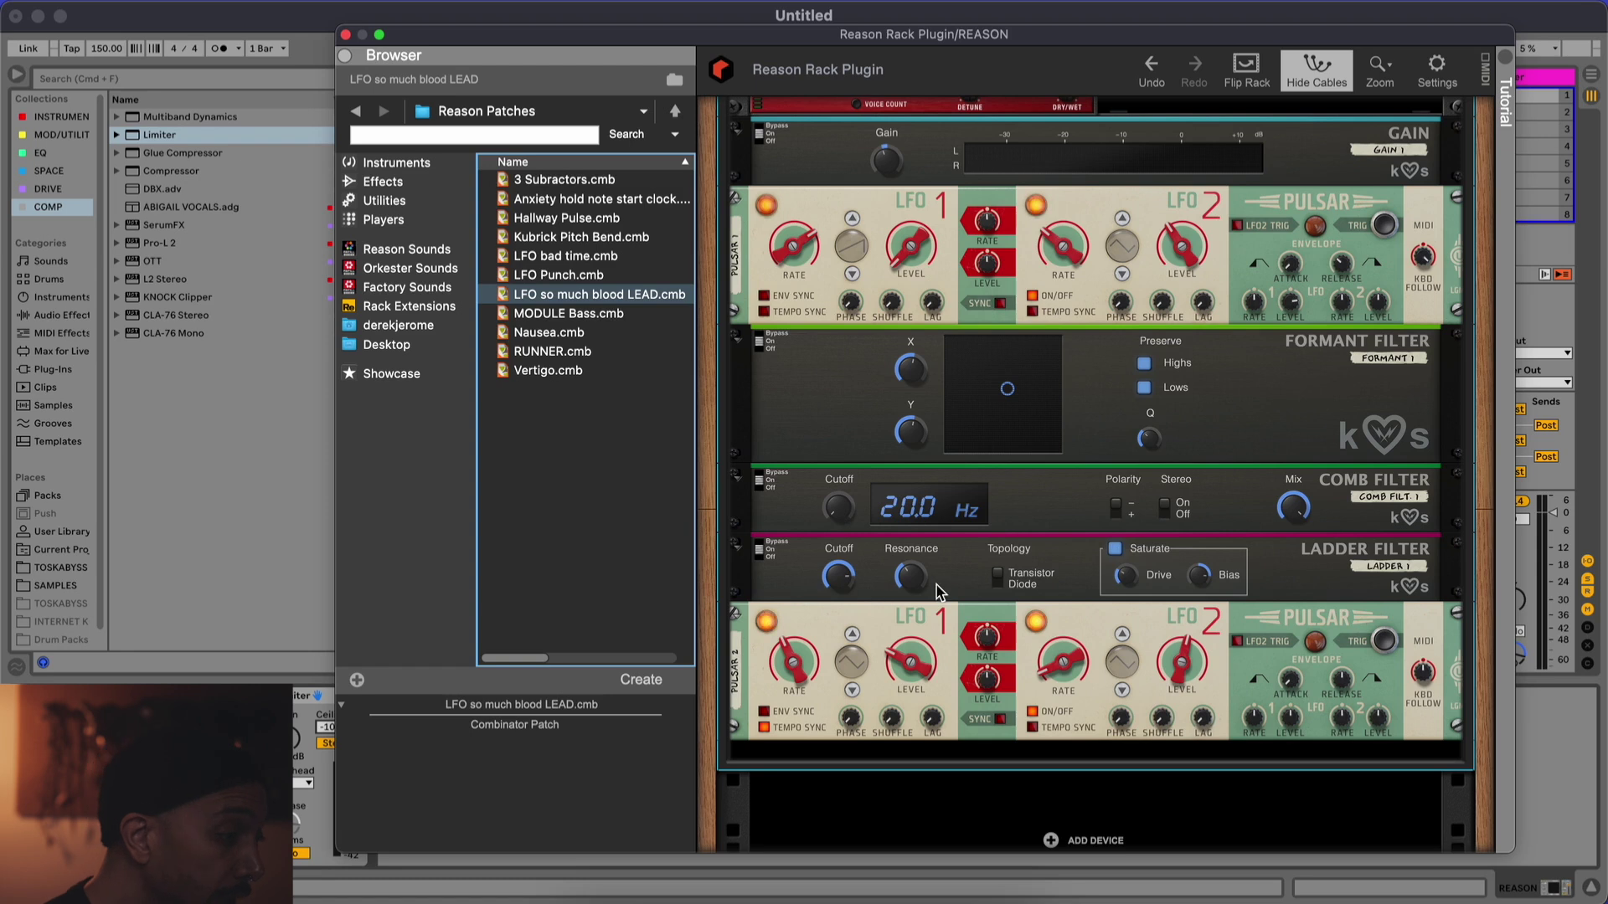
pyautogui.scroll(3, 1224, 557)
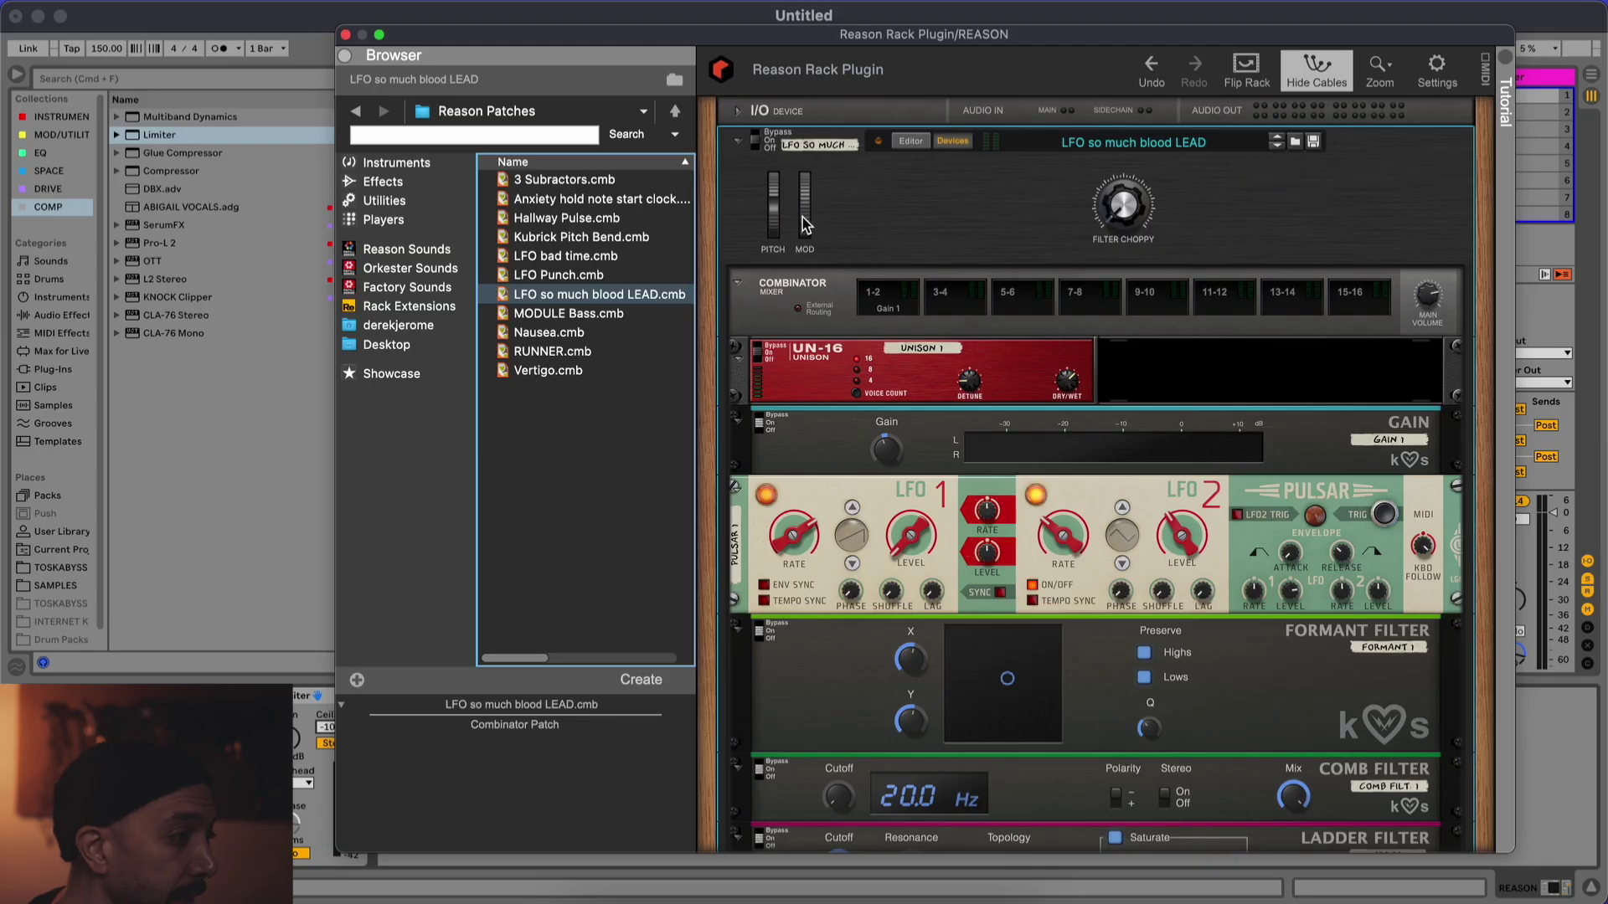
pyautogui.click(910, 141)
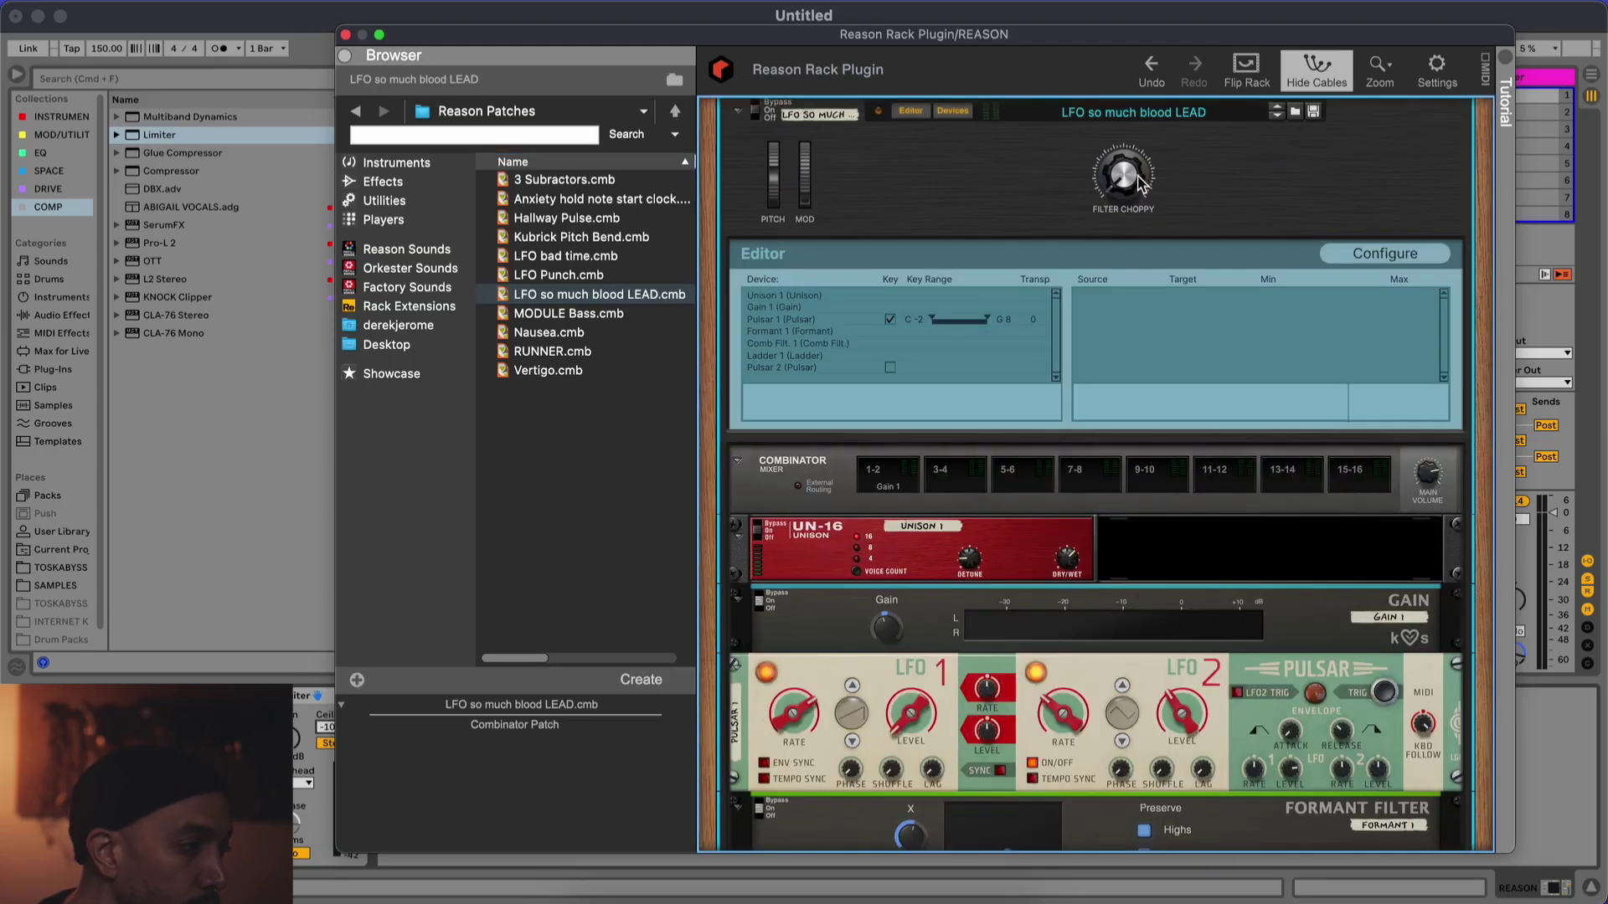
# Scroll through the LFO so much blood LEAD combinator's devices in the rack
pyautogui.scroll(-10, 1082, 439)
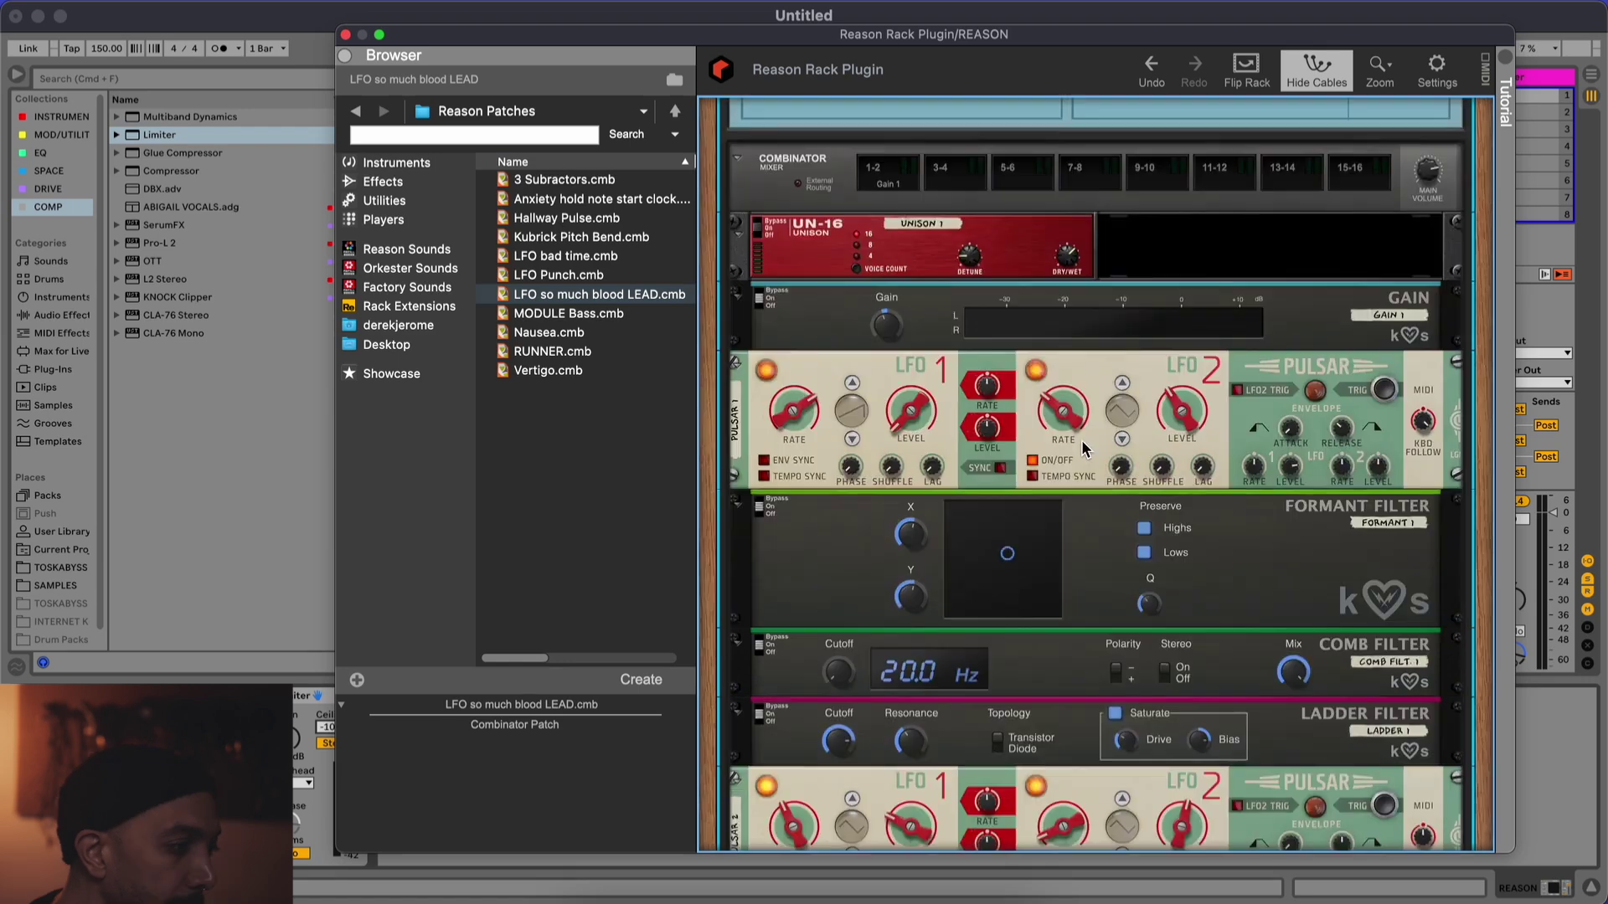
pyautogui.scroll(11, 1081, 443)
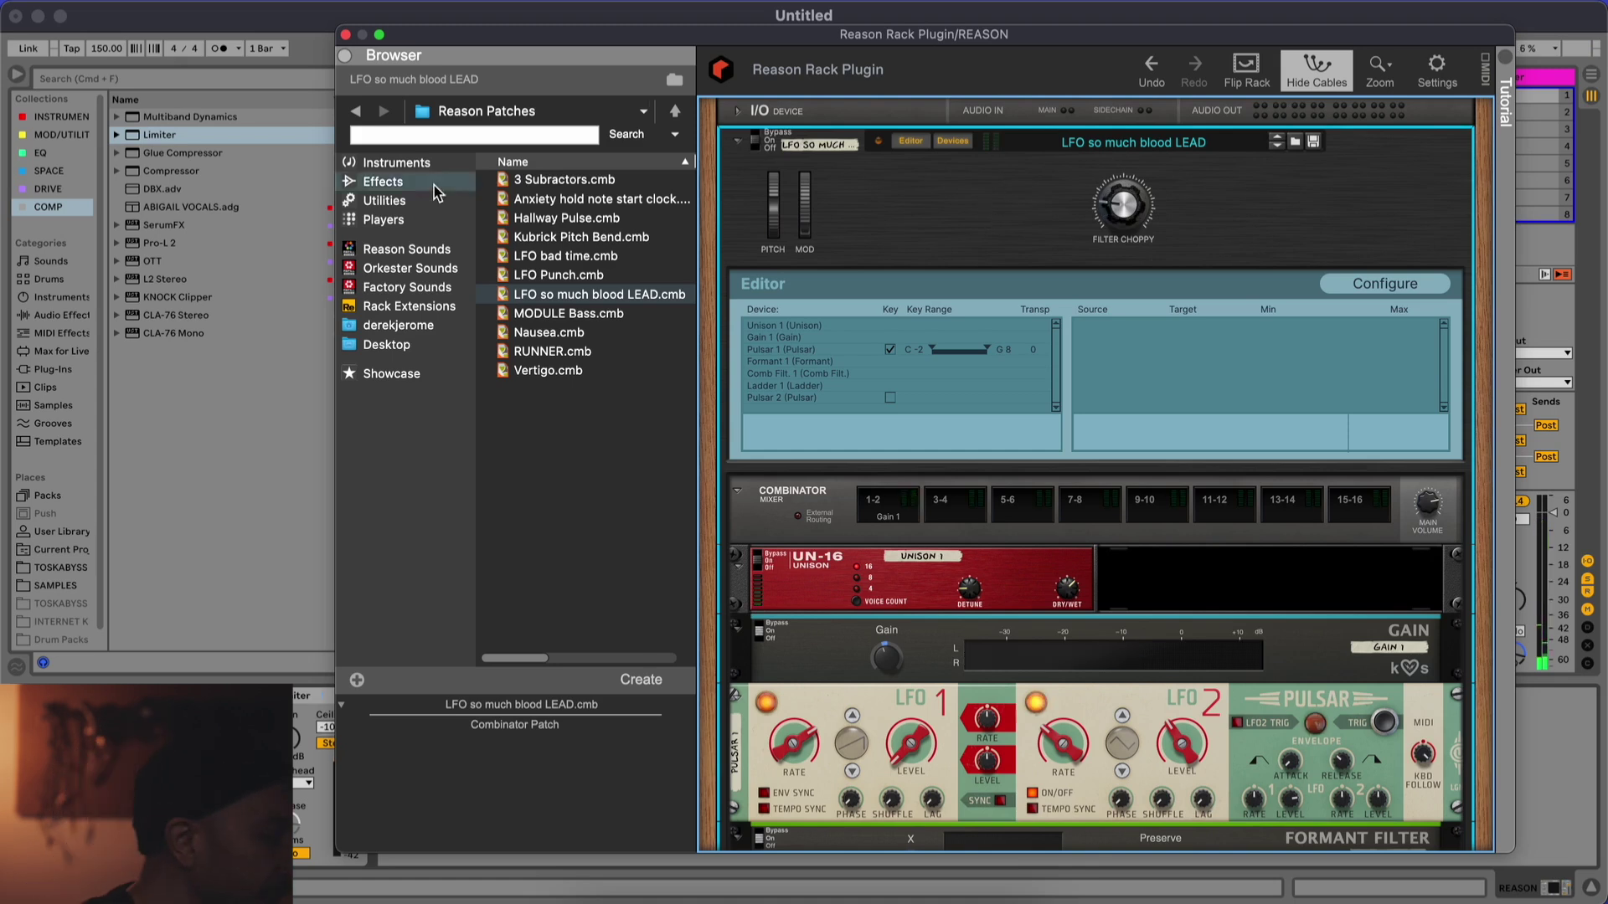
# Load MODULE Bass.cmb and view its ModRack MIDI, ADSR, VCA, VCO and VCF modules
pyautogui.moveTo(568, 313); pyautogui.dragTo(982, 229)
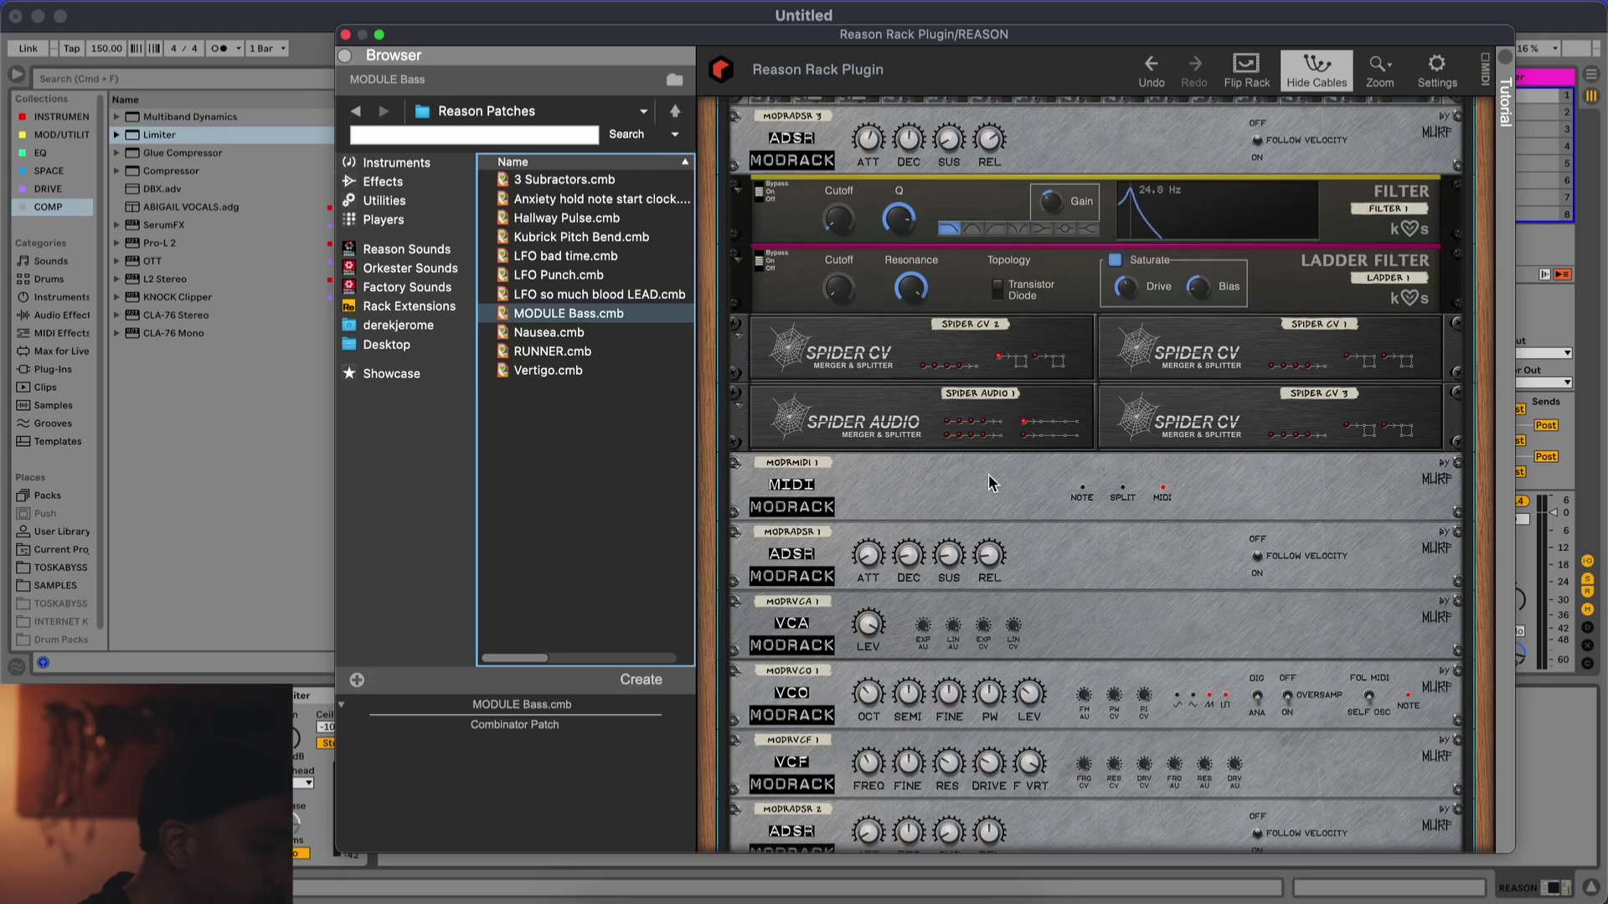
pyautogui.scroll(-3, 988, 474)
pyautogui.scroll(2, 987, 474)
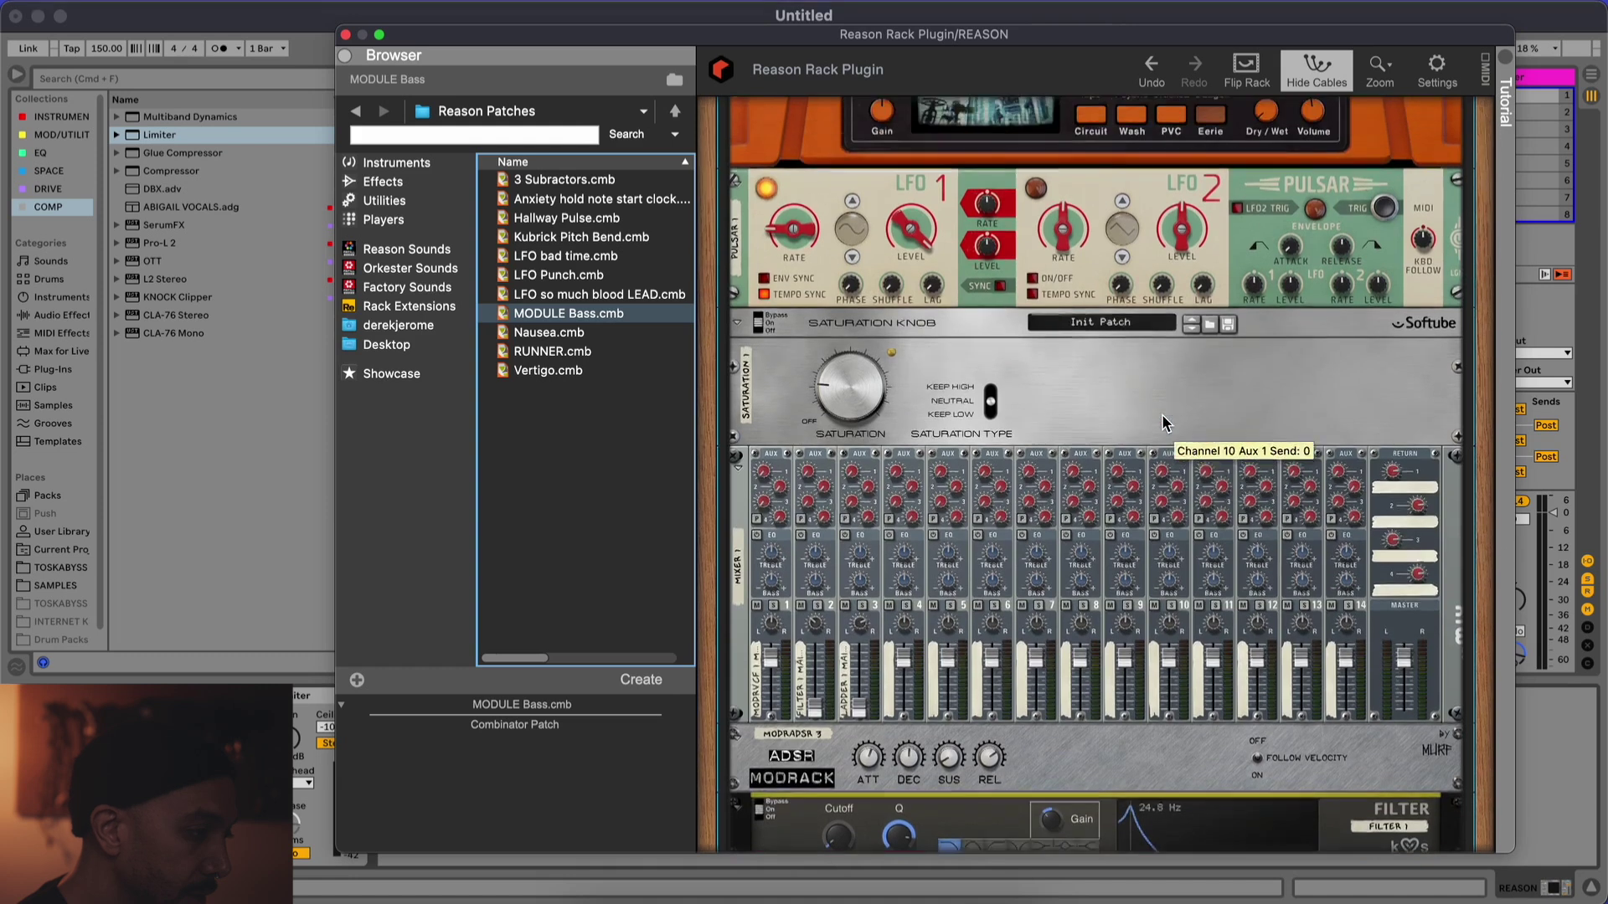
pyautogui.scroll(-8, 1163, 414)
pyautogui.scroll(-8, 1162, 416)
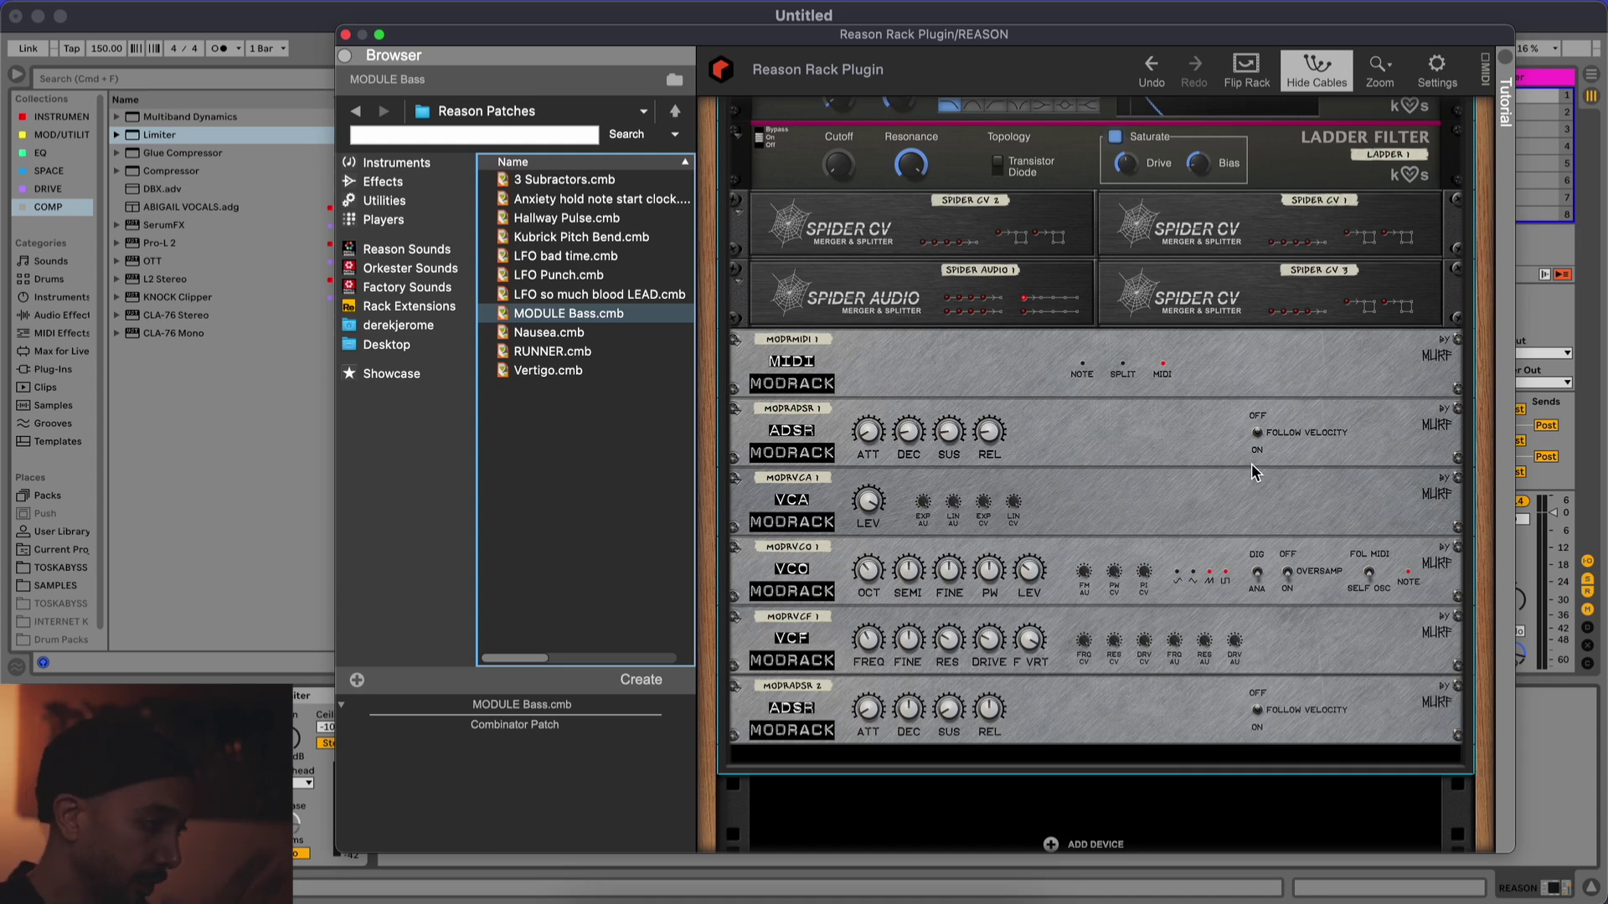
pyautogui.press('Tab')
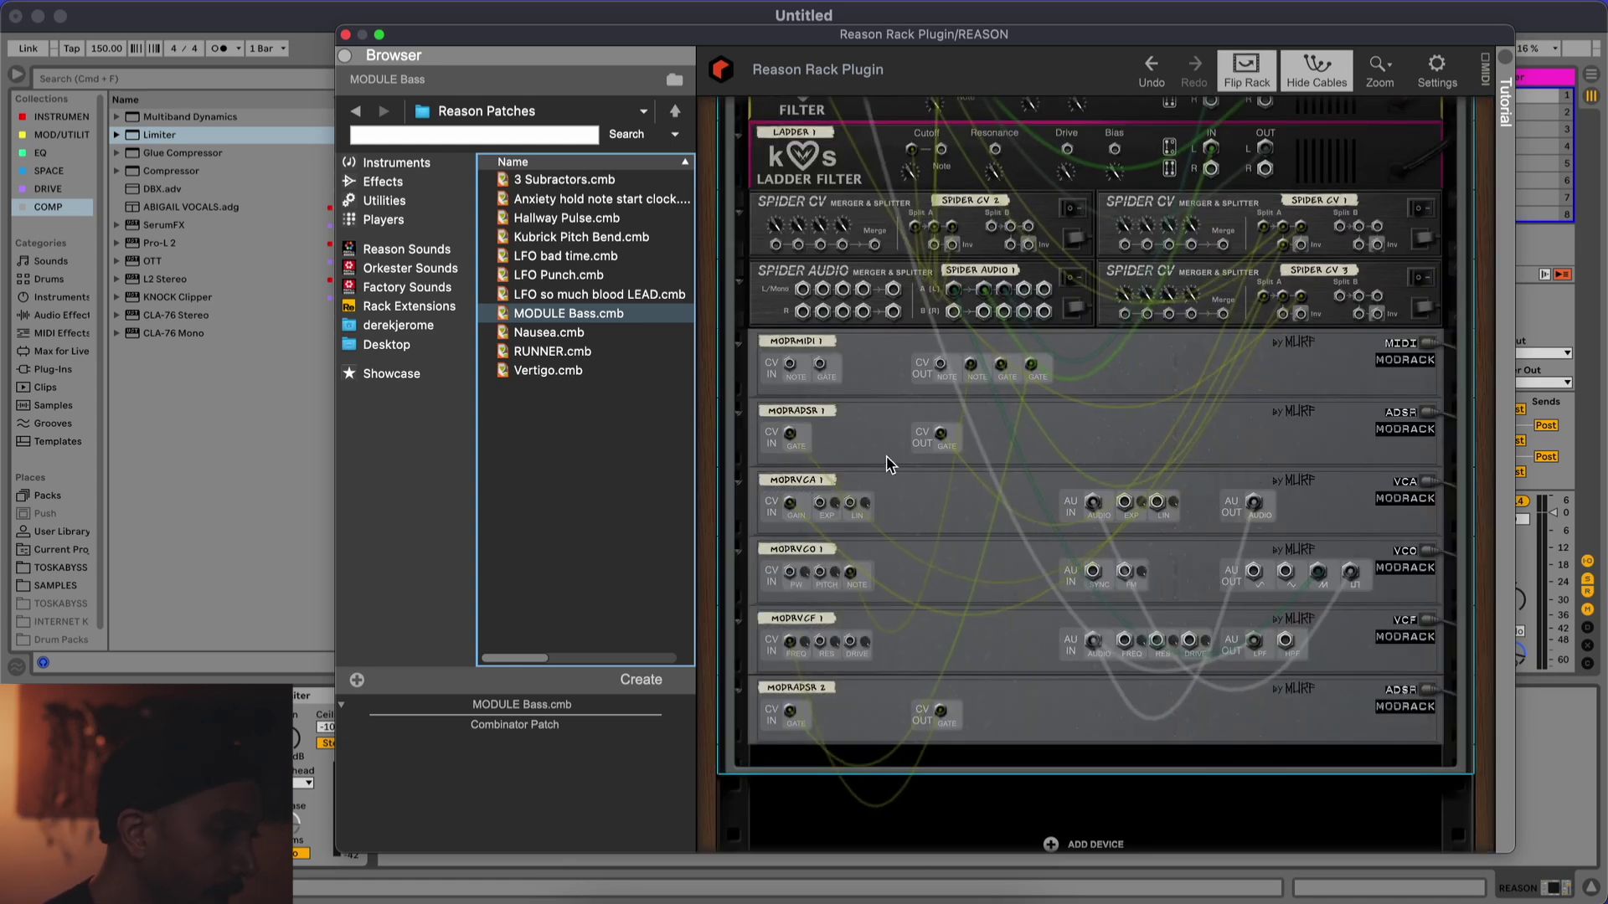
pyautogui.scroll(5, 1048, 444)
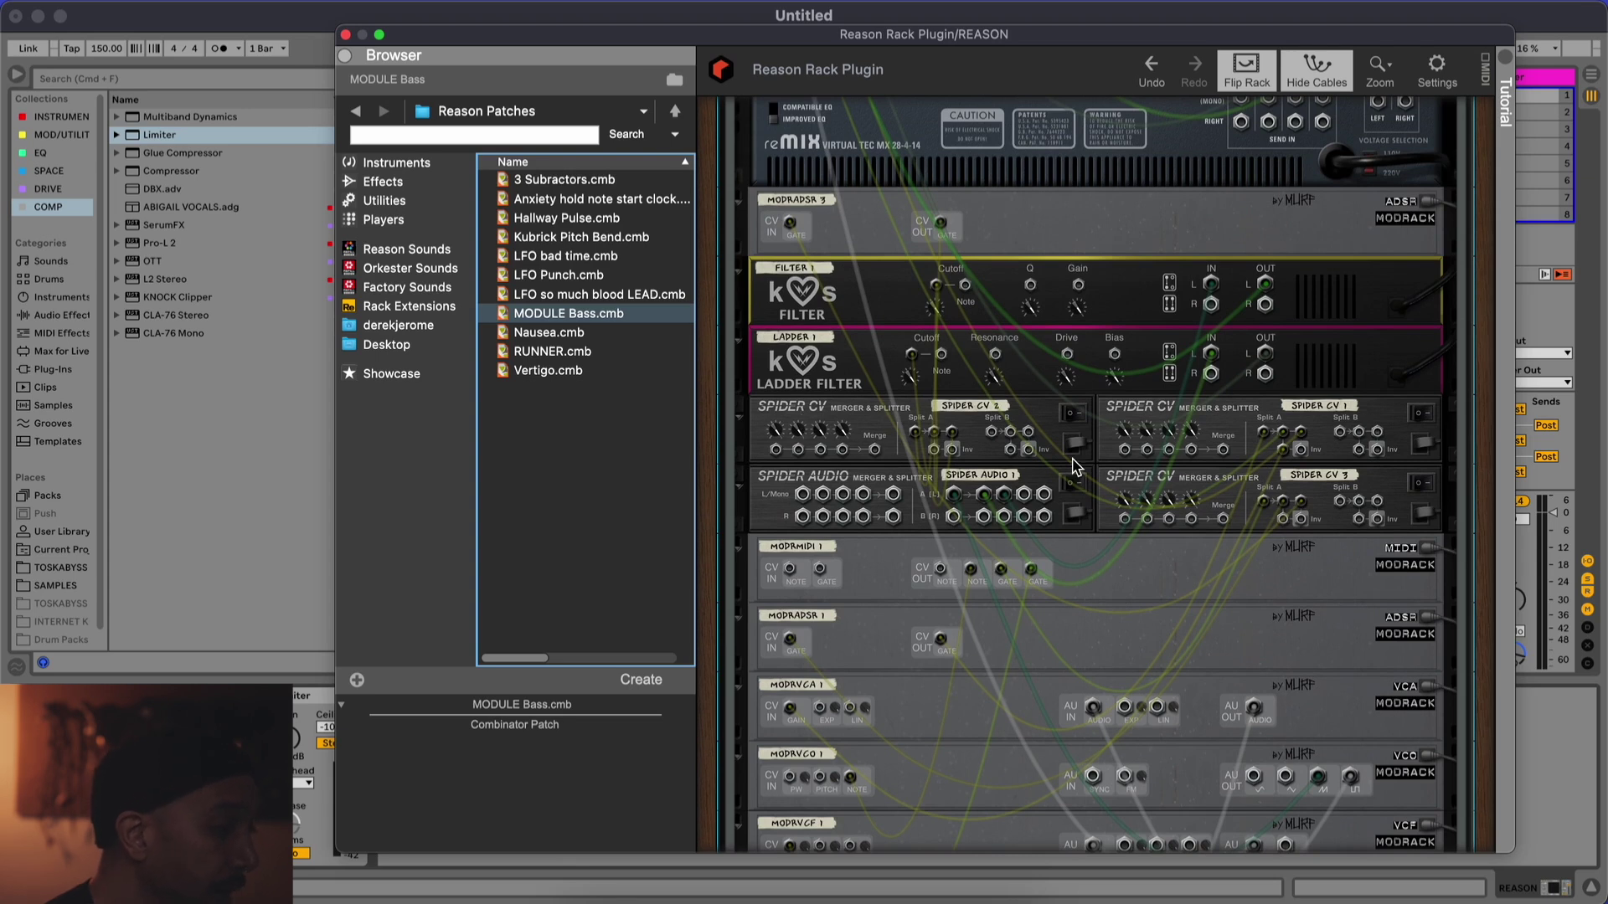
pyautogui.scroll(5, 1075, 466)
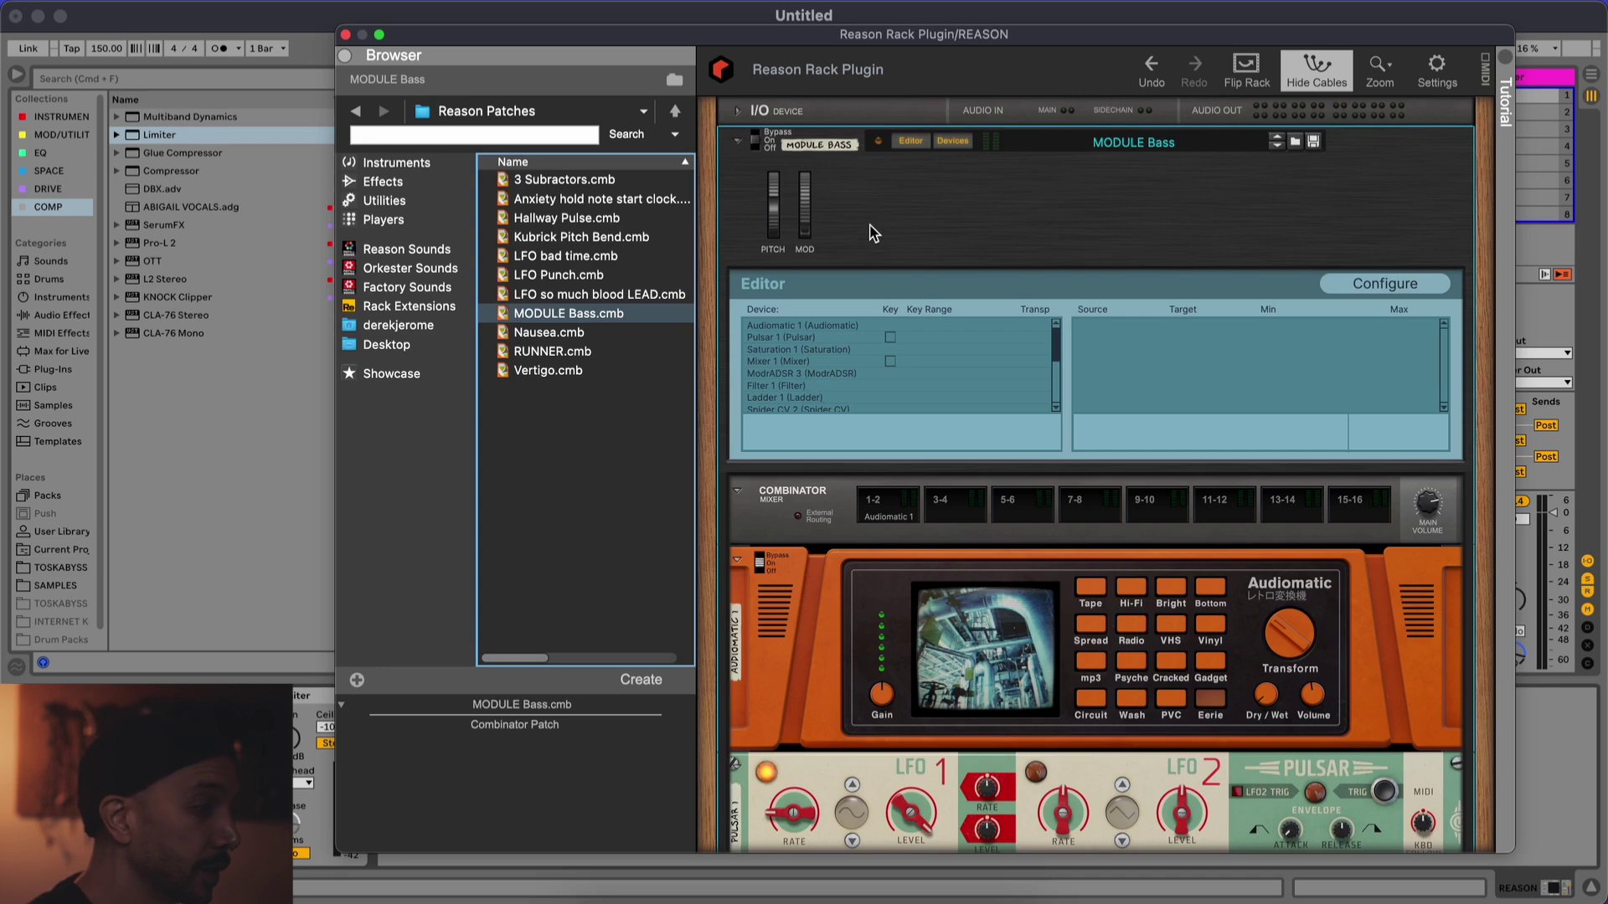
# Replace the MODULE Bass Combinator with a Pulsar Dual LFO from Utilities
pyautogui.press('BackSpace')
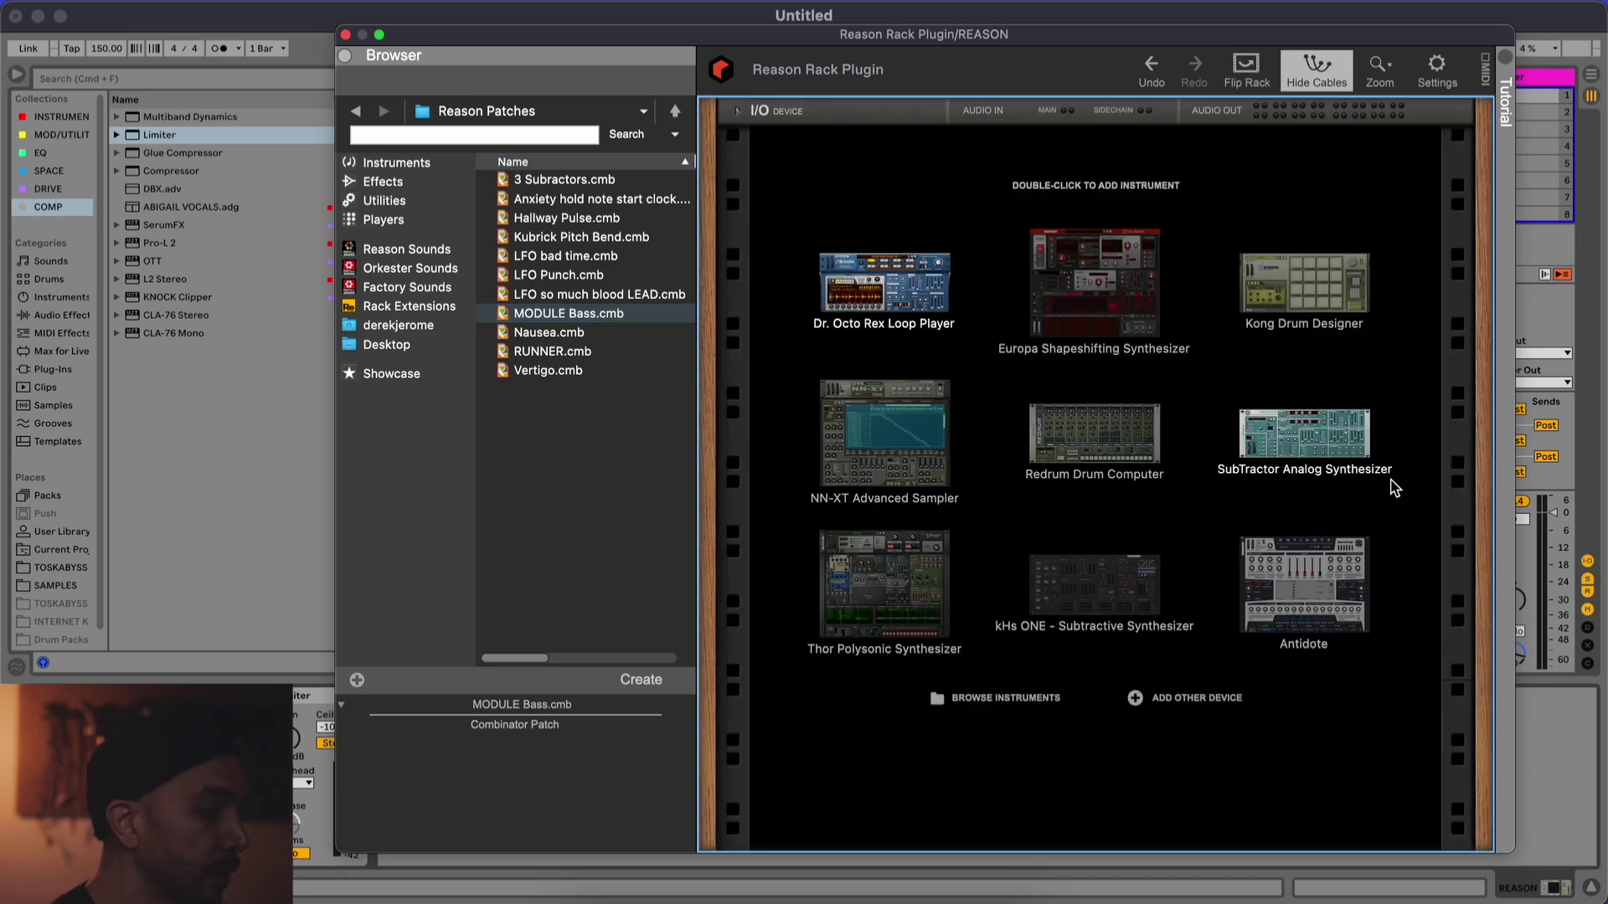
pyautogui.click(383, 200)
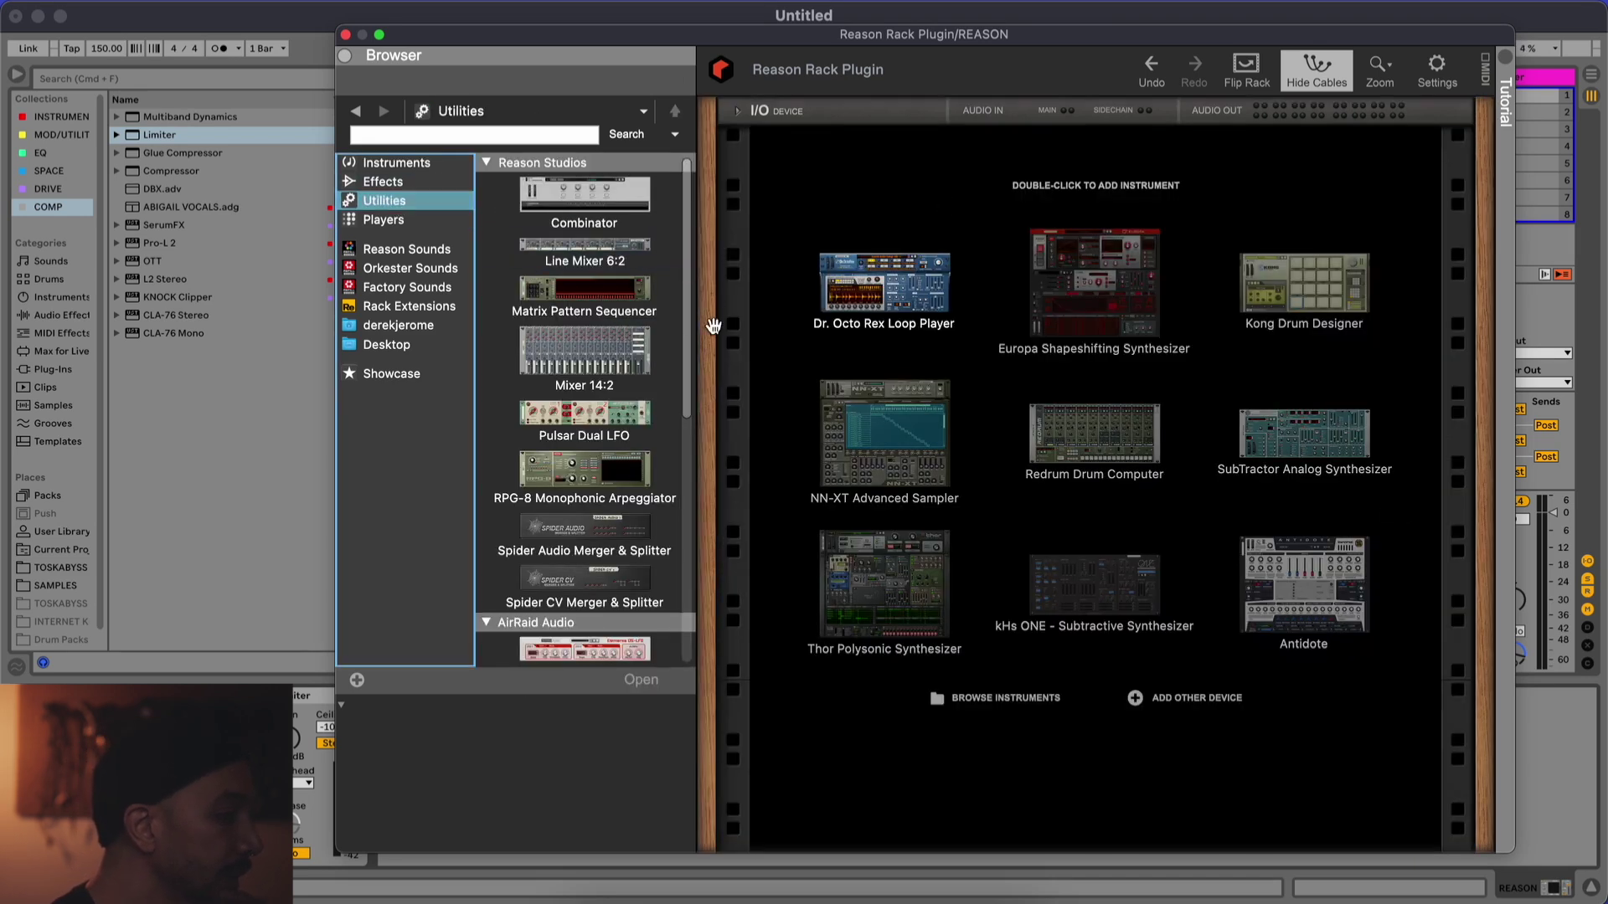
pyautogui.moveTo(605, 418); pyautogui.dragTo(1066, 368)
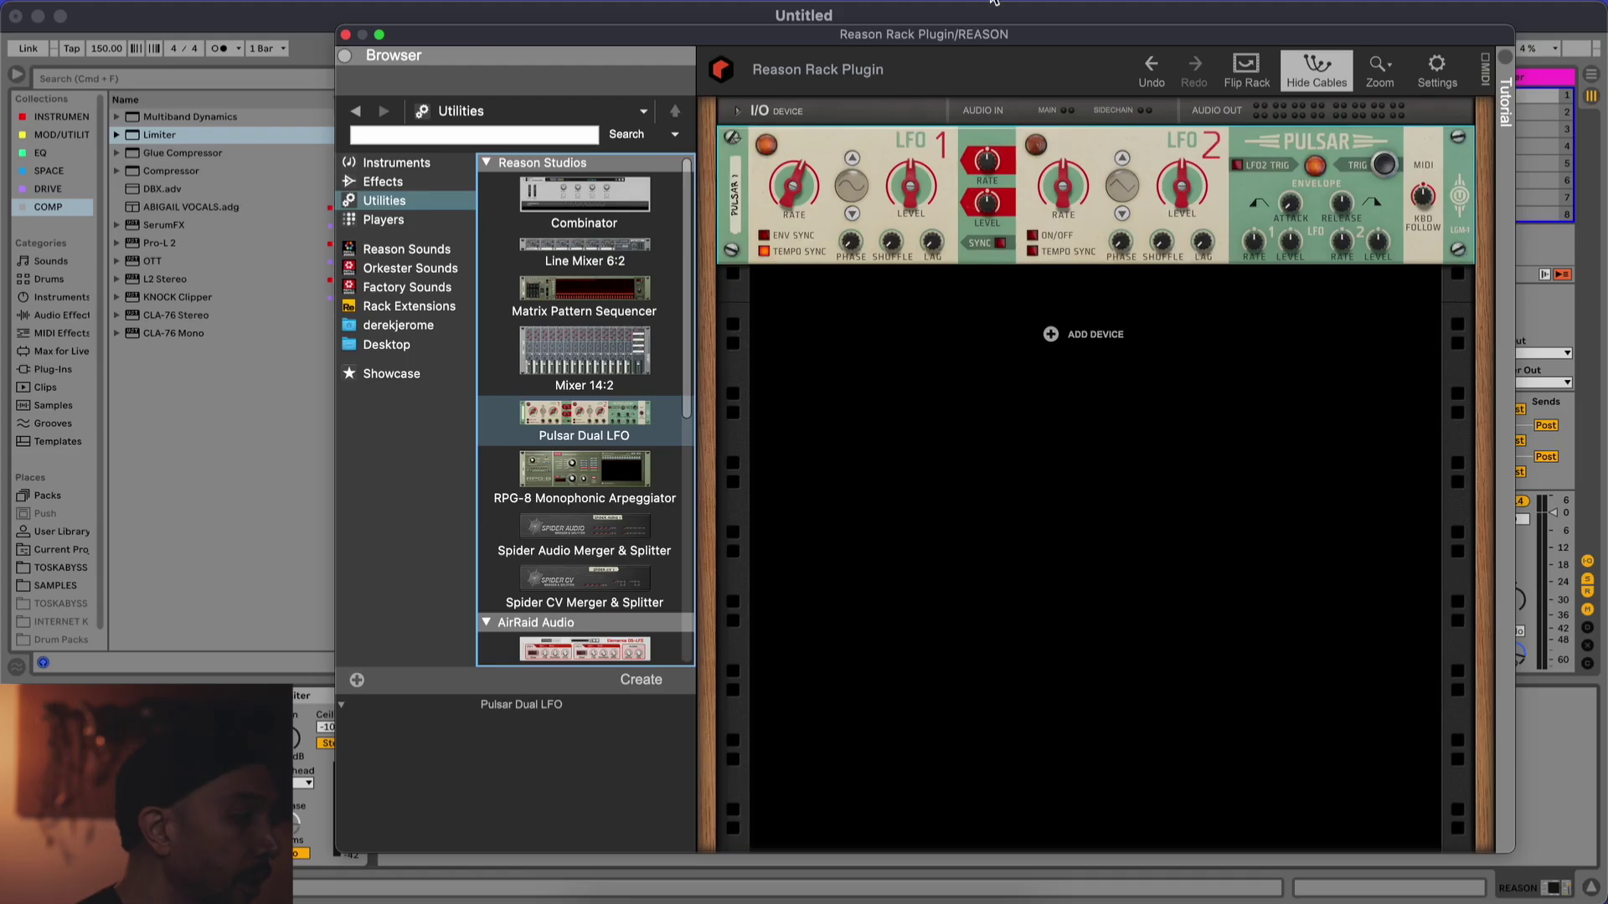
# Turn the rack around and expand the I/O device to expose the jacks
pyautogui.click(763, 254)
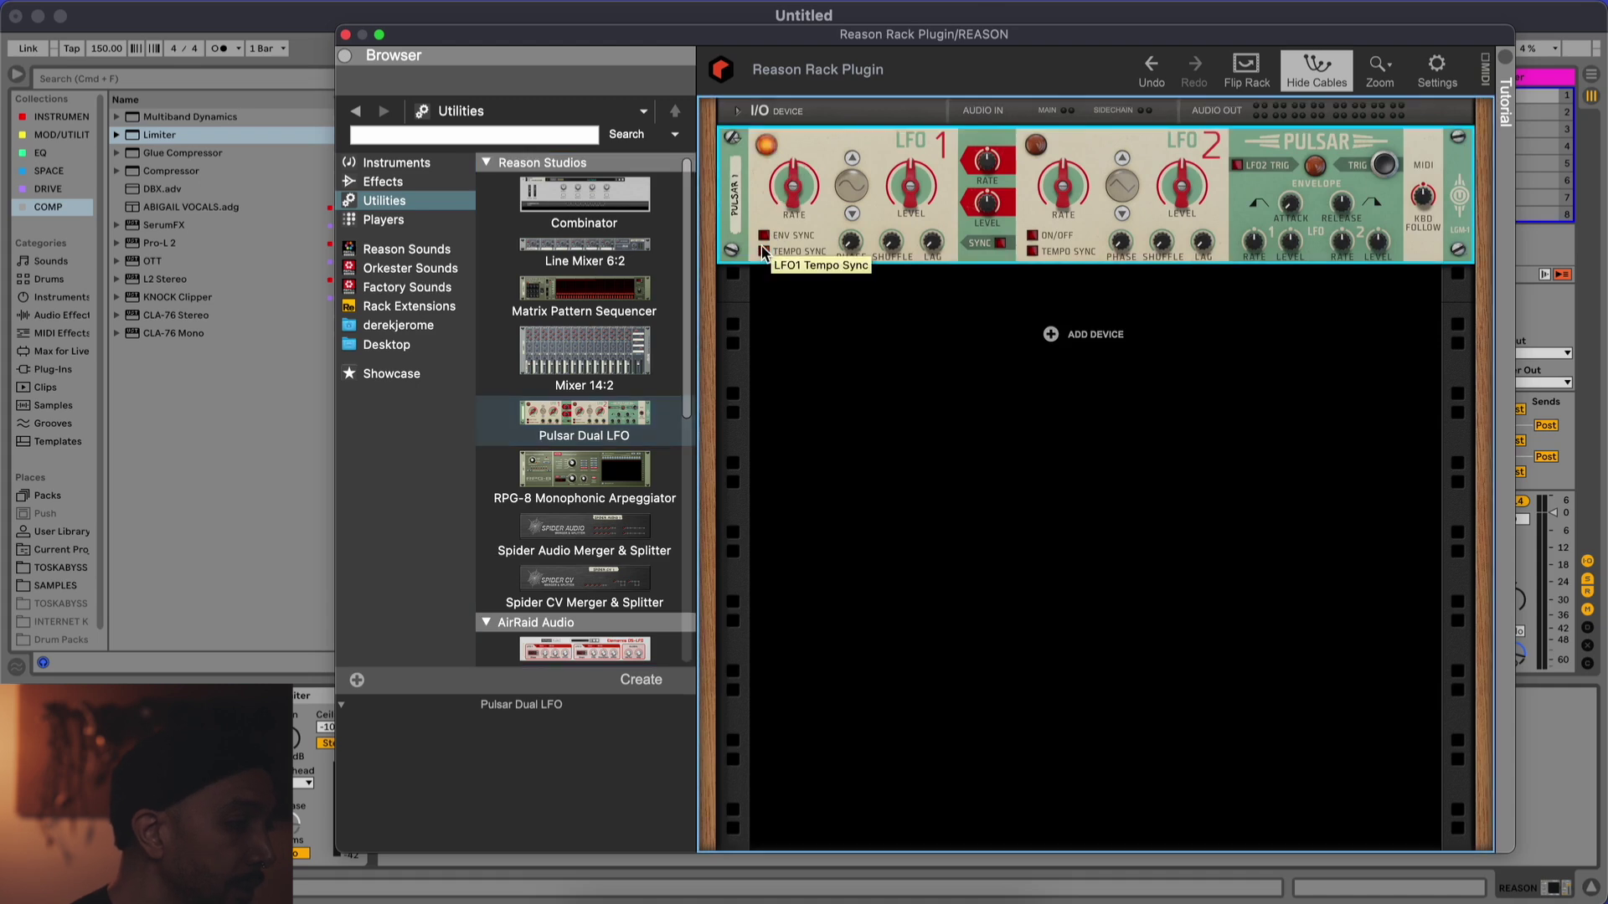
pyautogui.press('Tab')
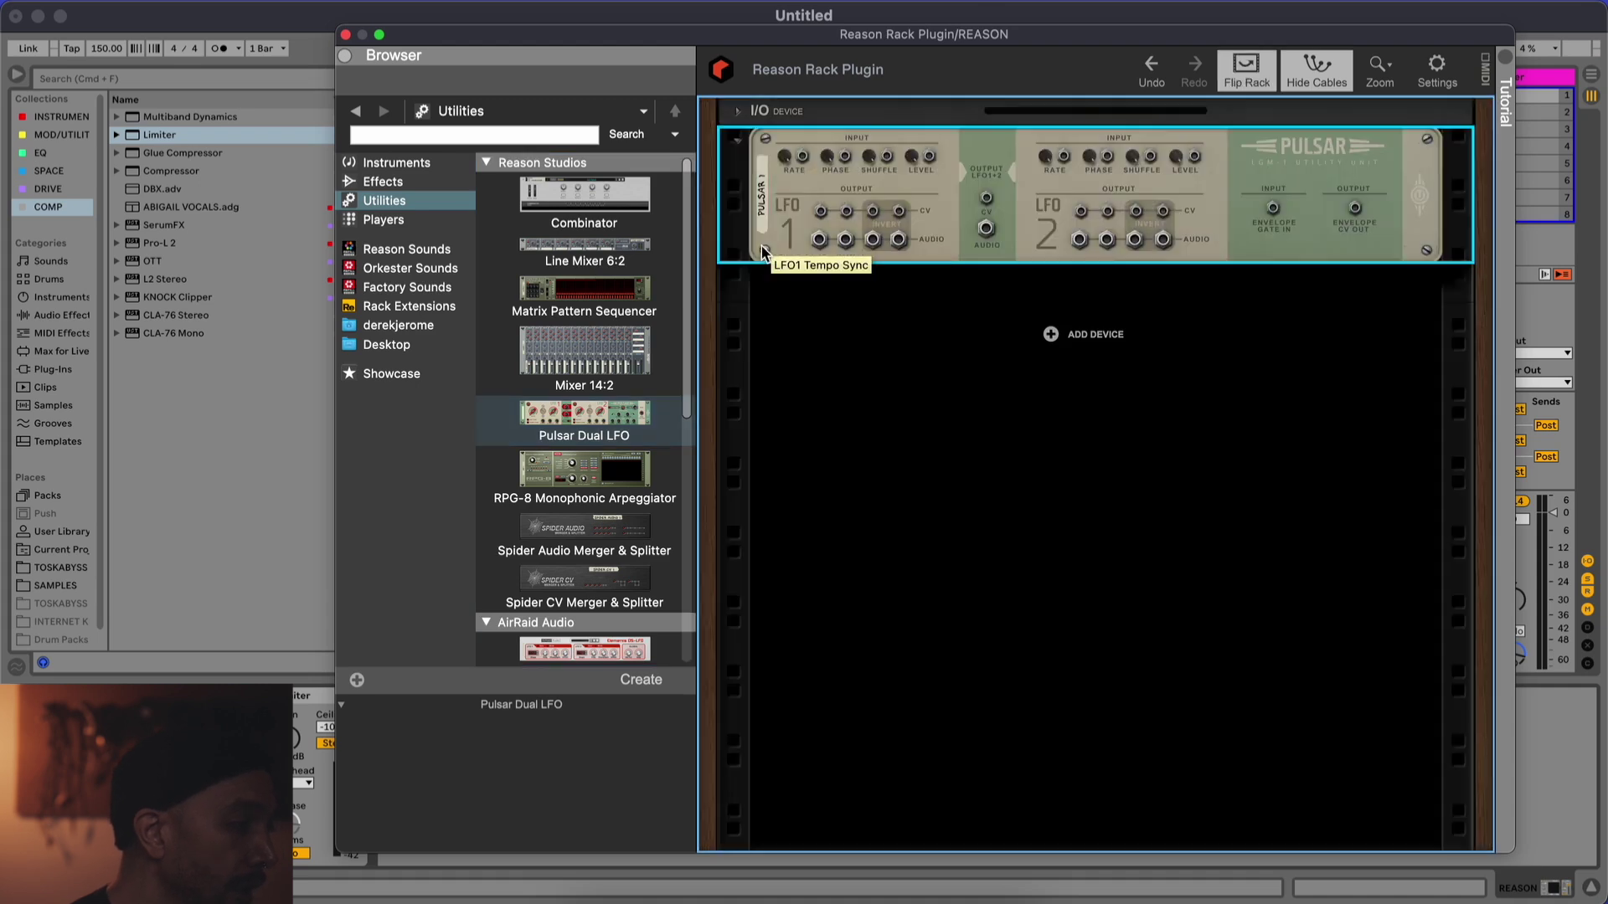
pyautogui.click(740, 114)
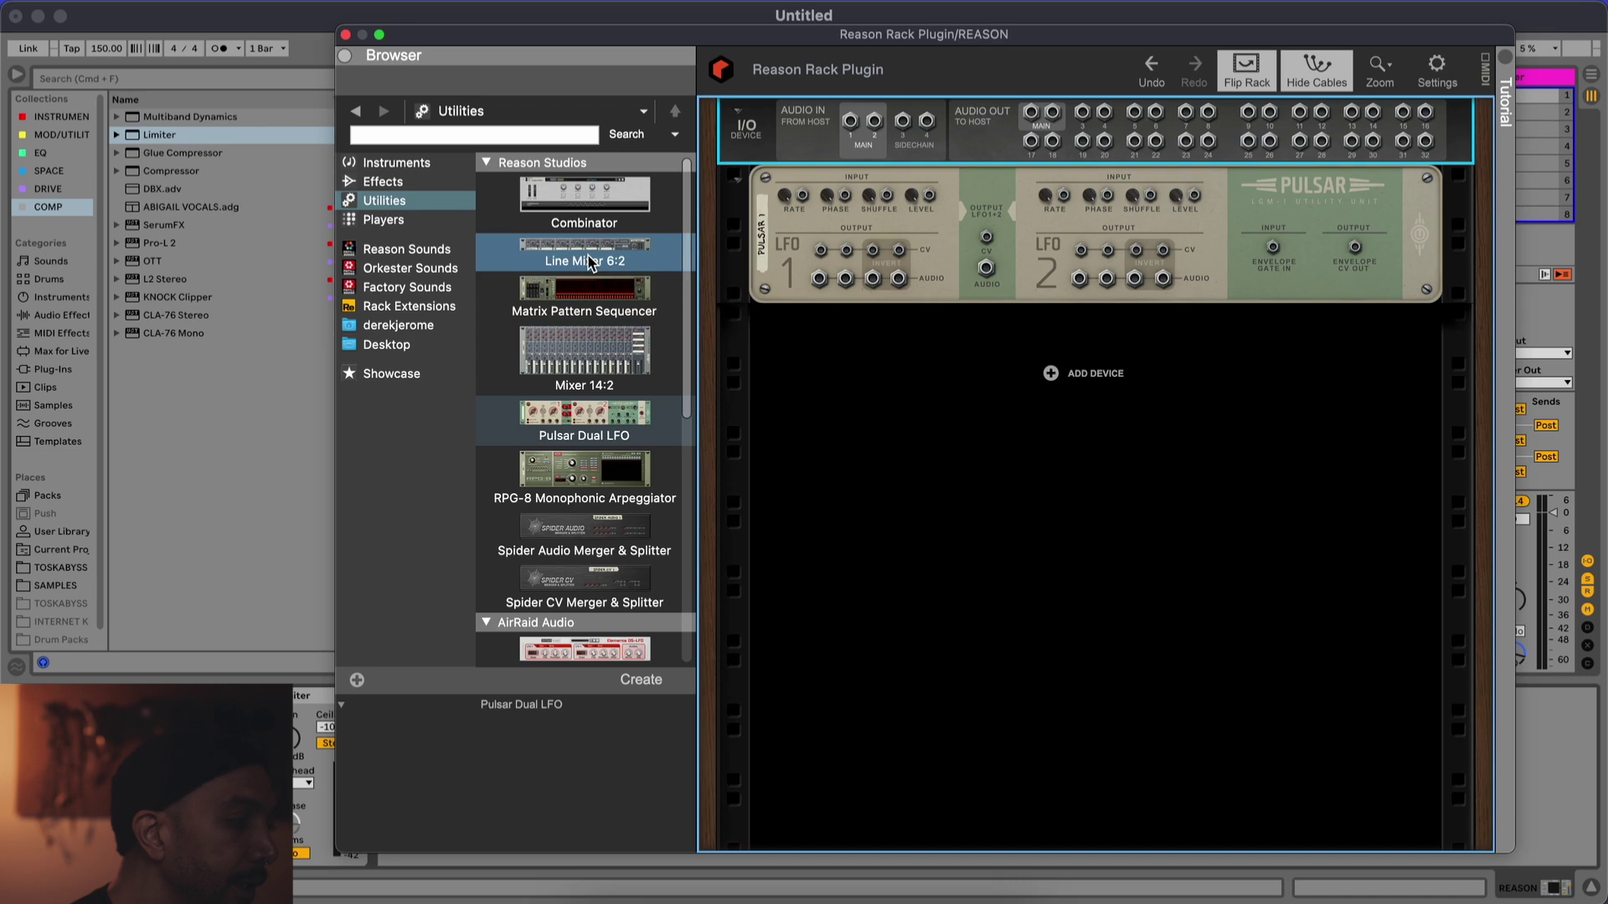
# Insert a Mixer 14:2 above Pulsar, cabling LFO1 audio to channel 1 and Master Out to Audio Out 1-2
pyautogui.moveTo(585, 350); pyautogui.dragTo(987, 183)
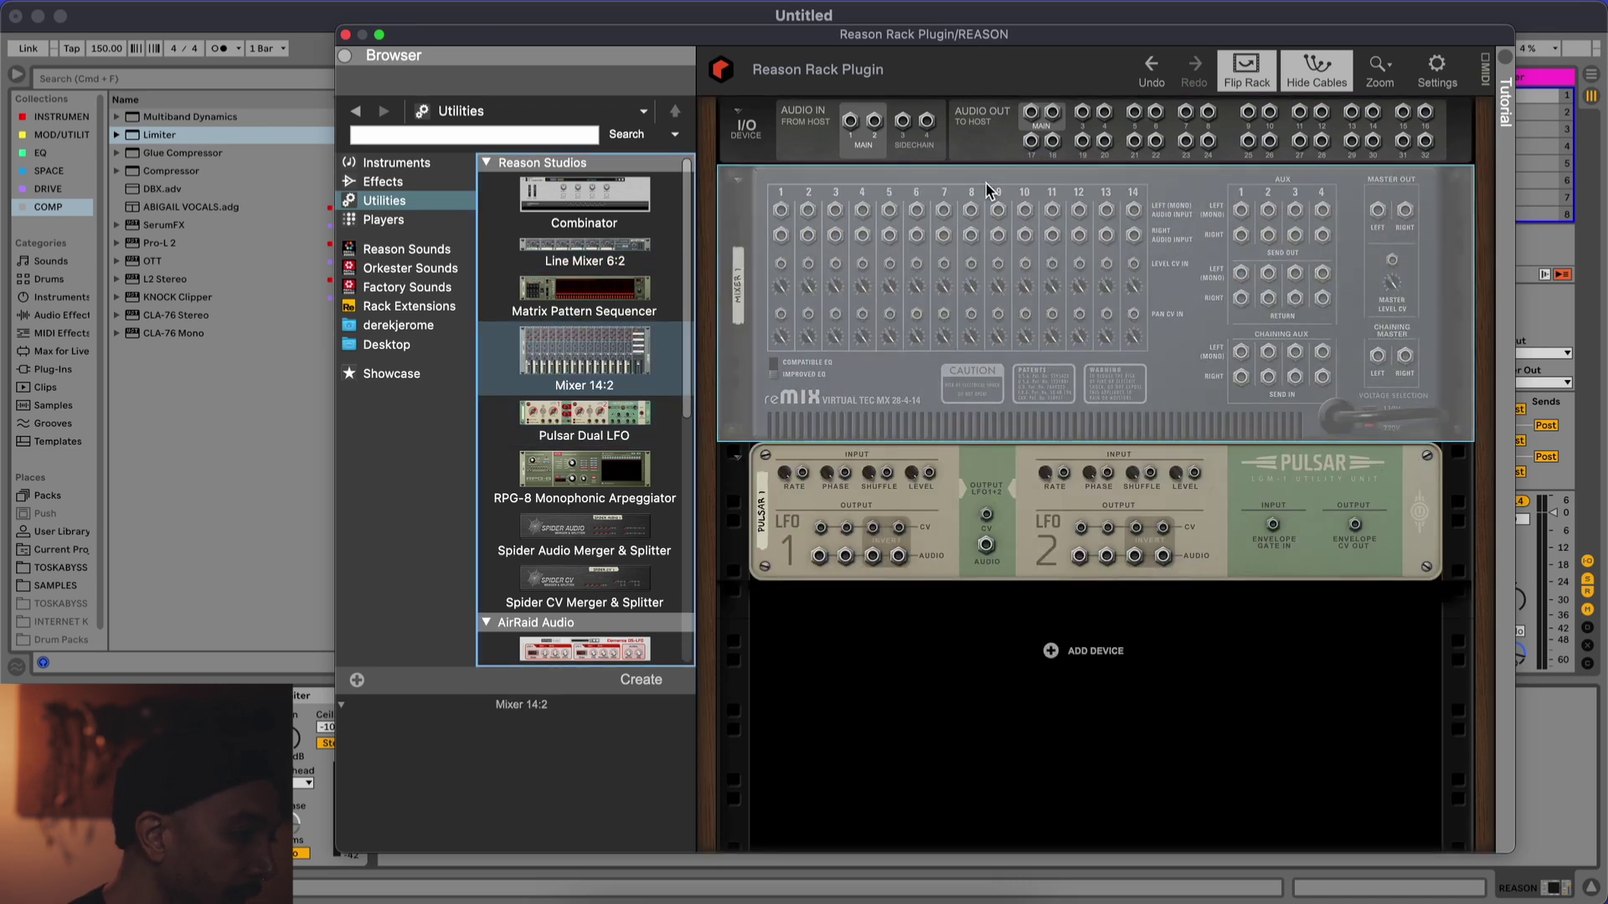
pyautogui.moveTo(819, 555); pyautogui.dragTo(780, 209)
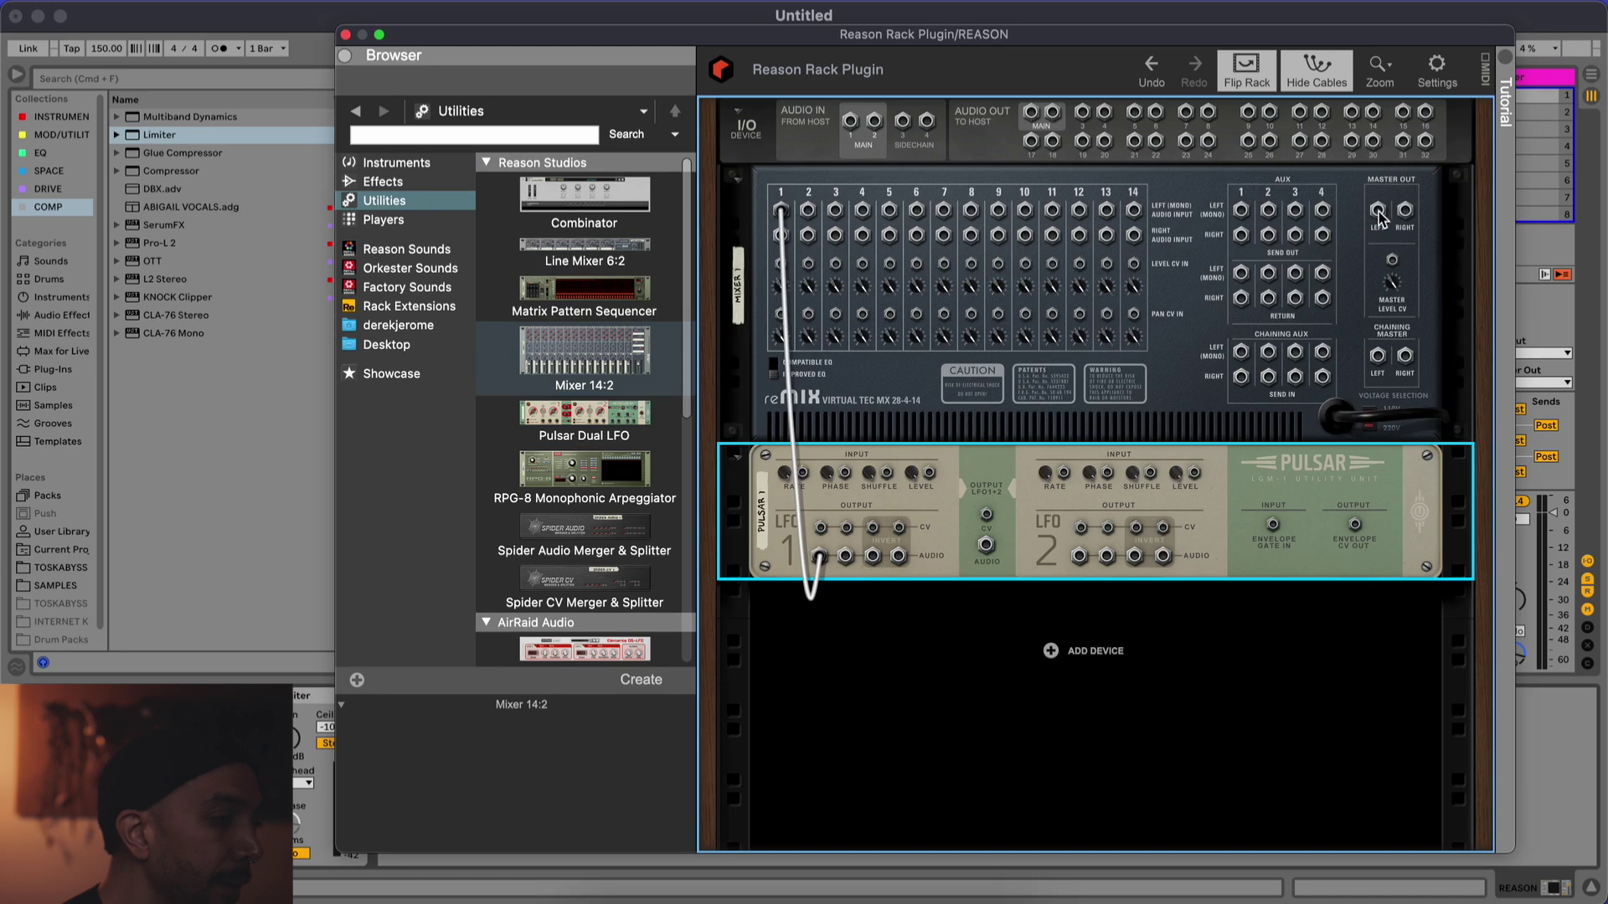
pyautogui.moveTo(1380, 219); pyautogui.dragTo(1036, 117)
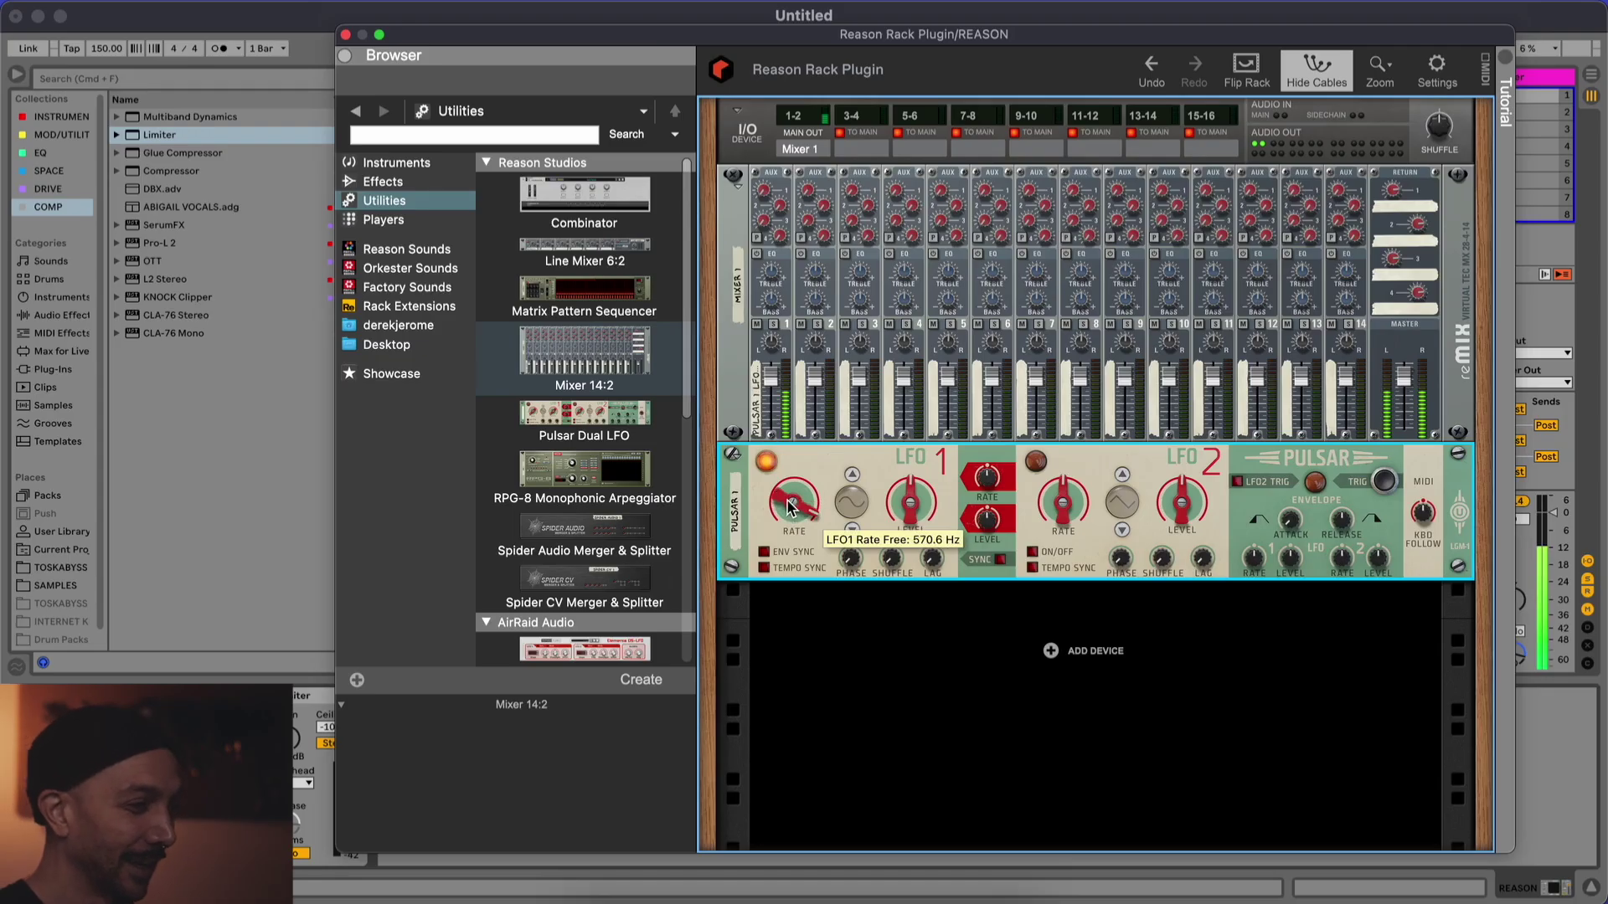
# Raise Pulsar LFO1's rate to audio rate and its level, then step its waveform past sine and square
pyautogui.moveTo(786, 510); pyautogui.dragTo(787, 509)
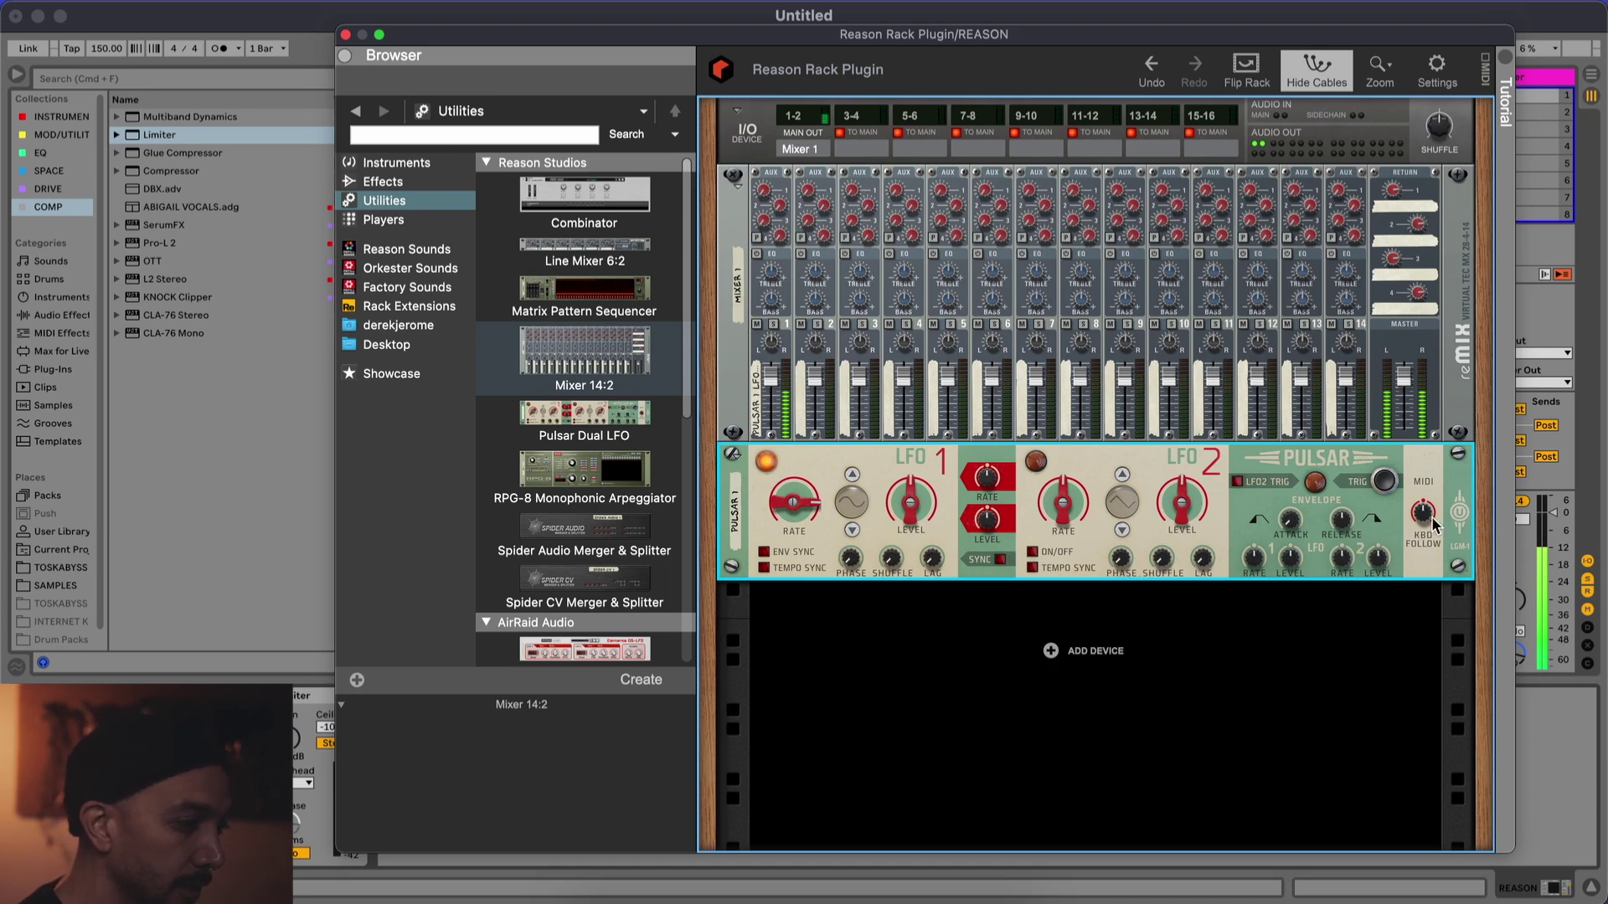
pyautogui.moveTo(910, 504); pyautogui.dragTo(911, 486)
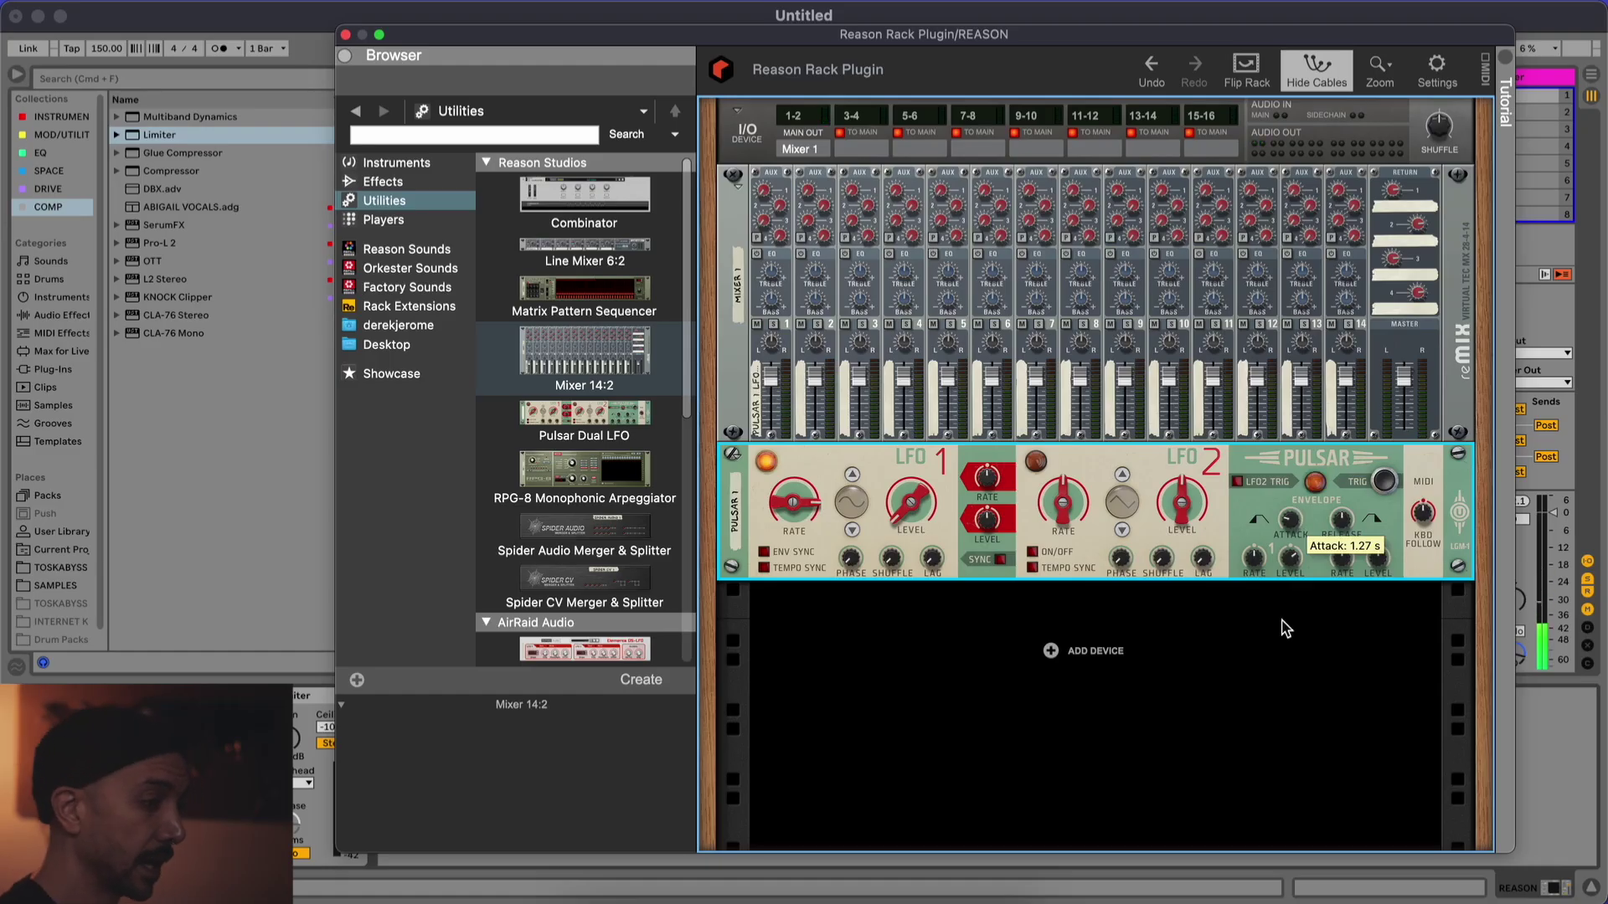
pyautogui.moveTo(1340, 521)
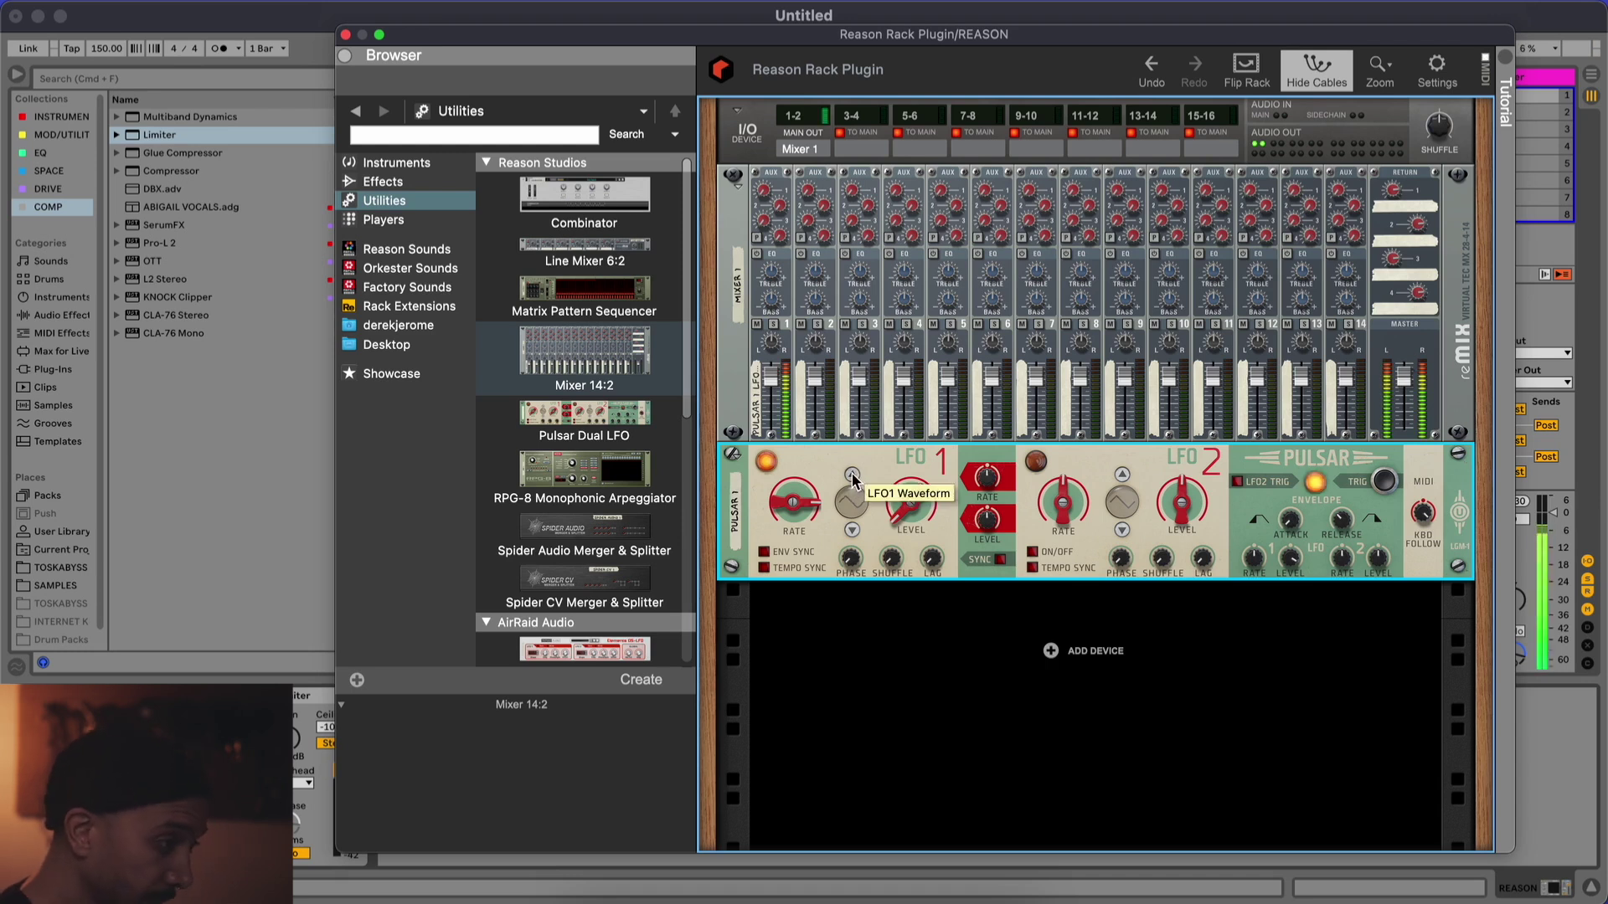
pyautogui.click(852, 476)
pyautogui.click(852, 476)
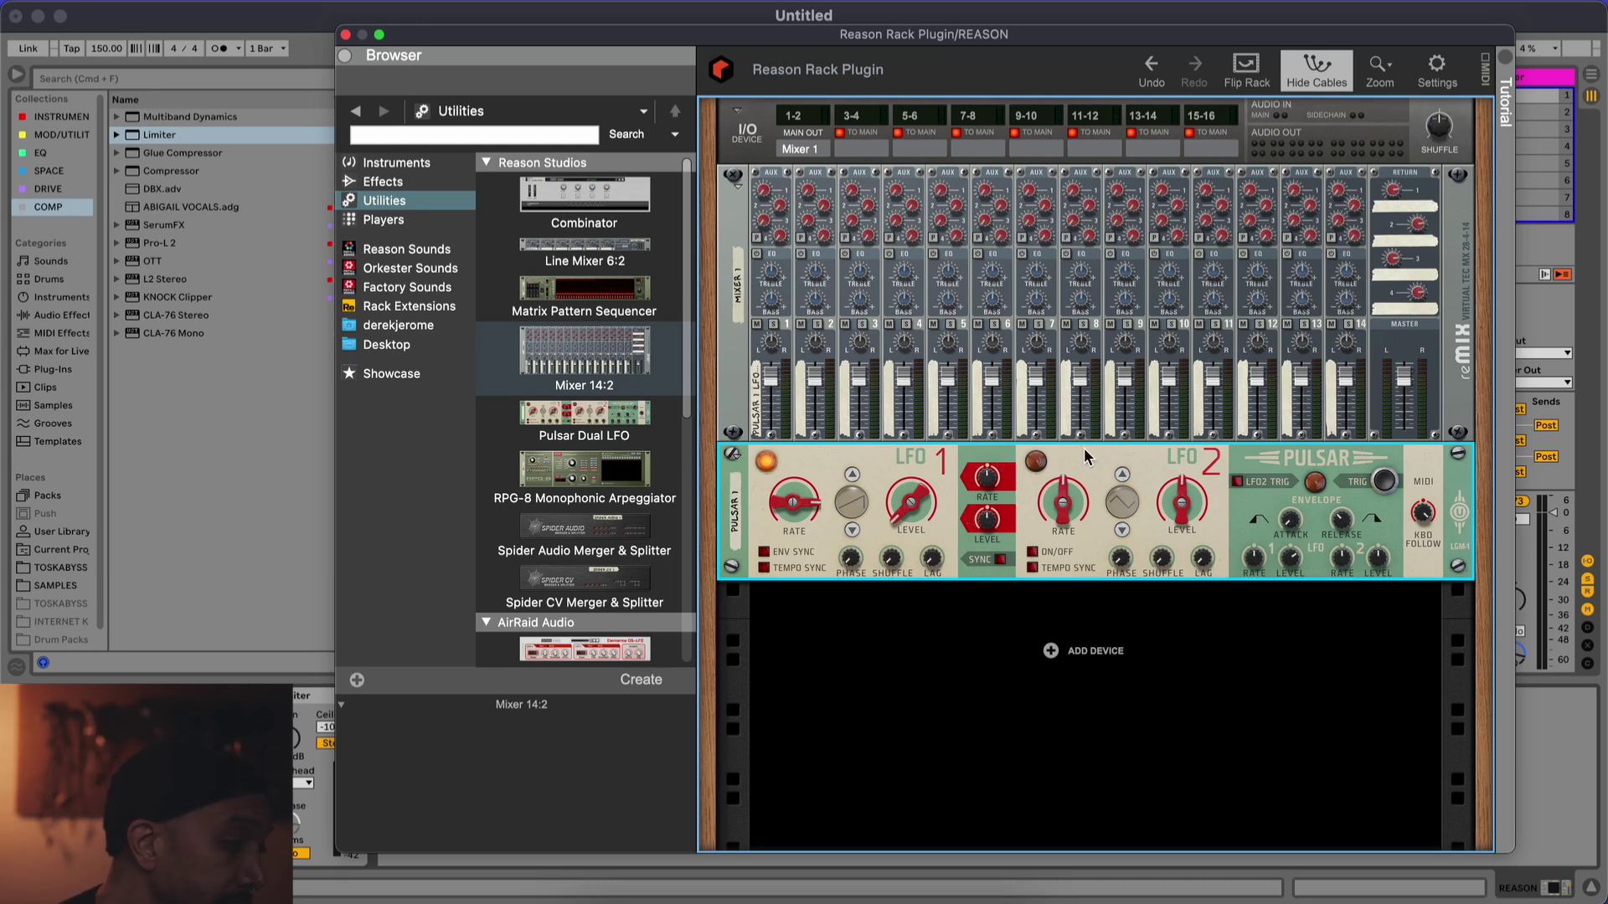
# Cable Pulsar's LFO2 CV output into the mixer and raise LFO2's level from 52% to 98%
pyautogui.press('Tab')
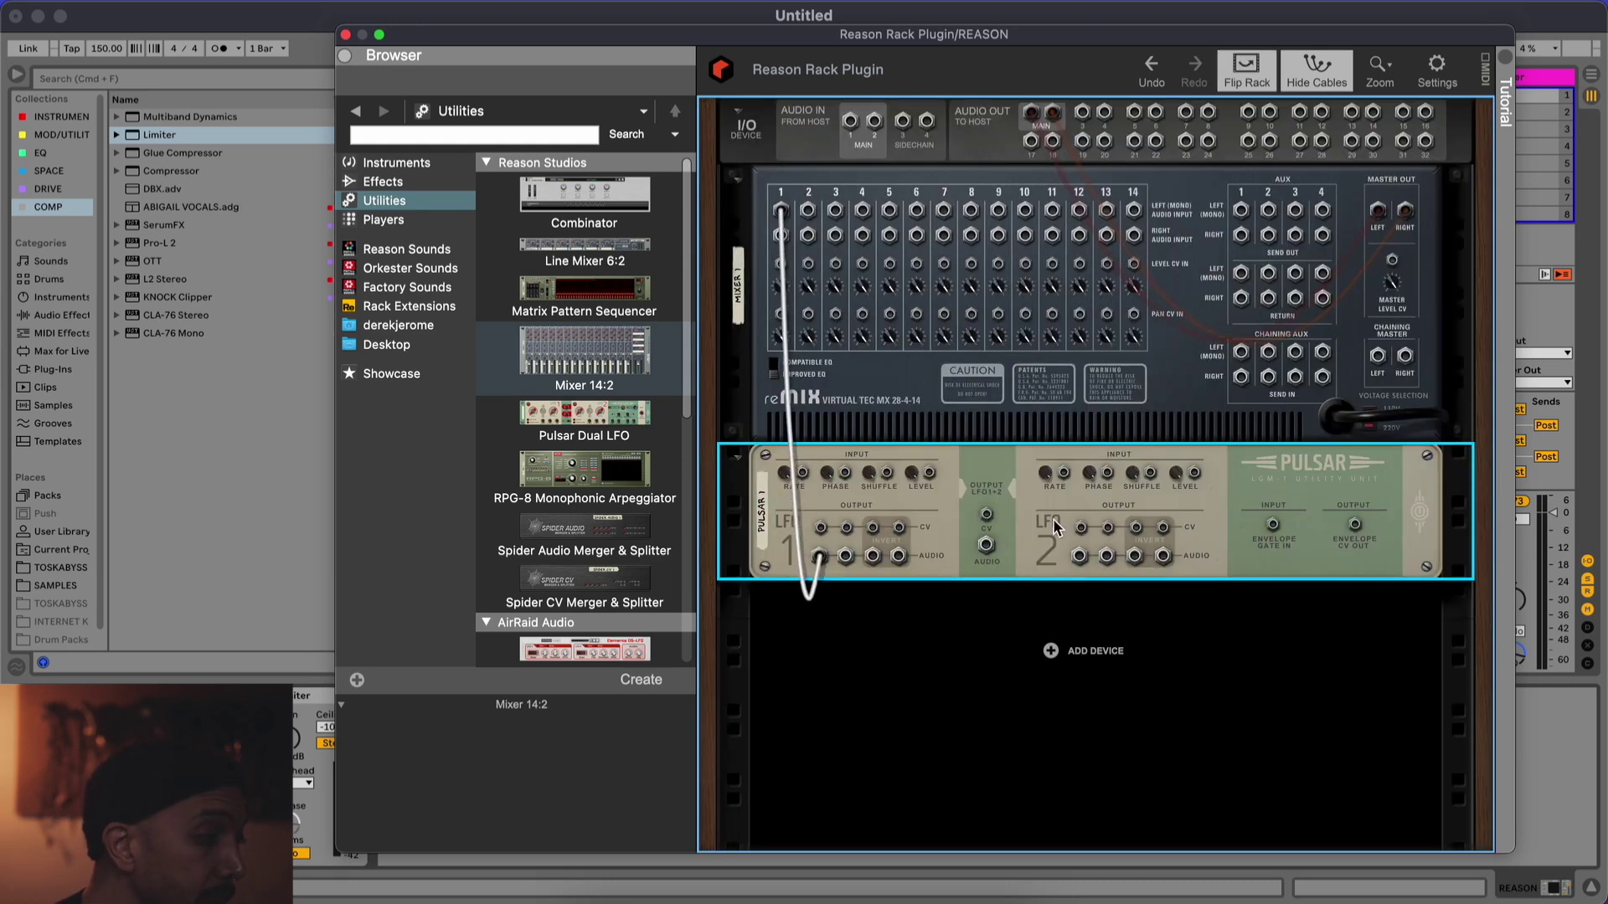
pyautogui.moveTo(1081, 527)
pyautogui.mouseDown()
pyautogui.moveTo(1083, 590)
pyautogui.moveTo(799, 350)
pyautogui.moveTo(785, 319)
pyautogui.mouseUp()
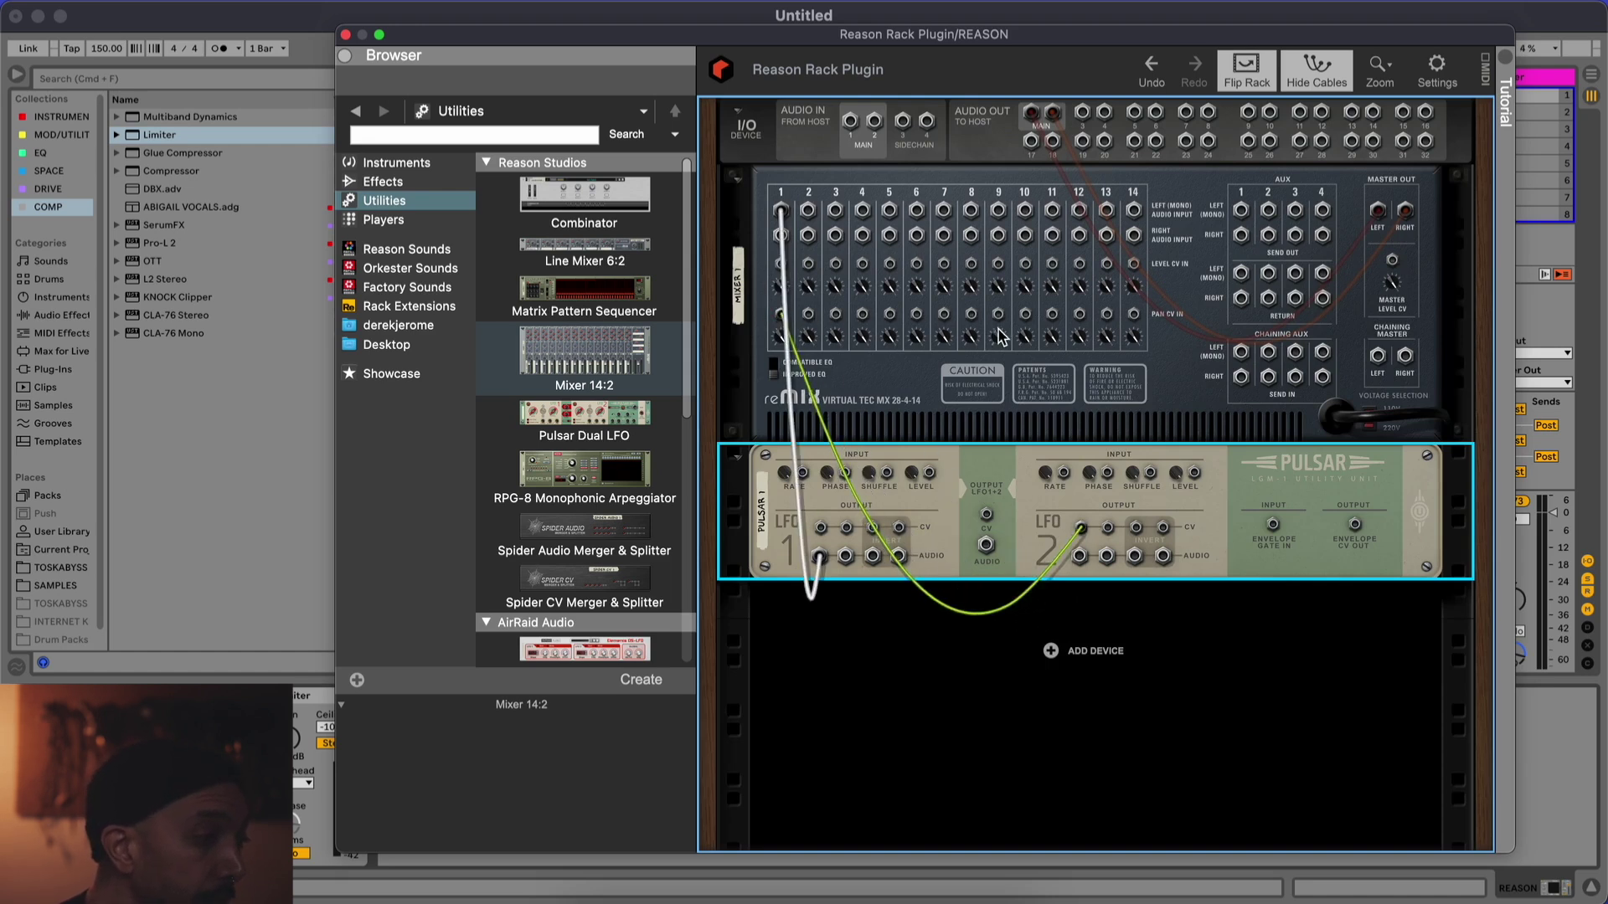
pyautogui.press('Tab')
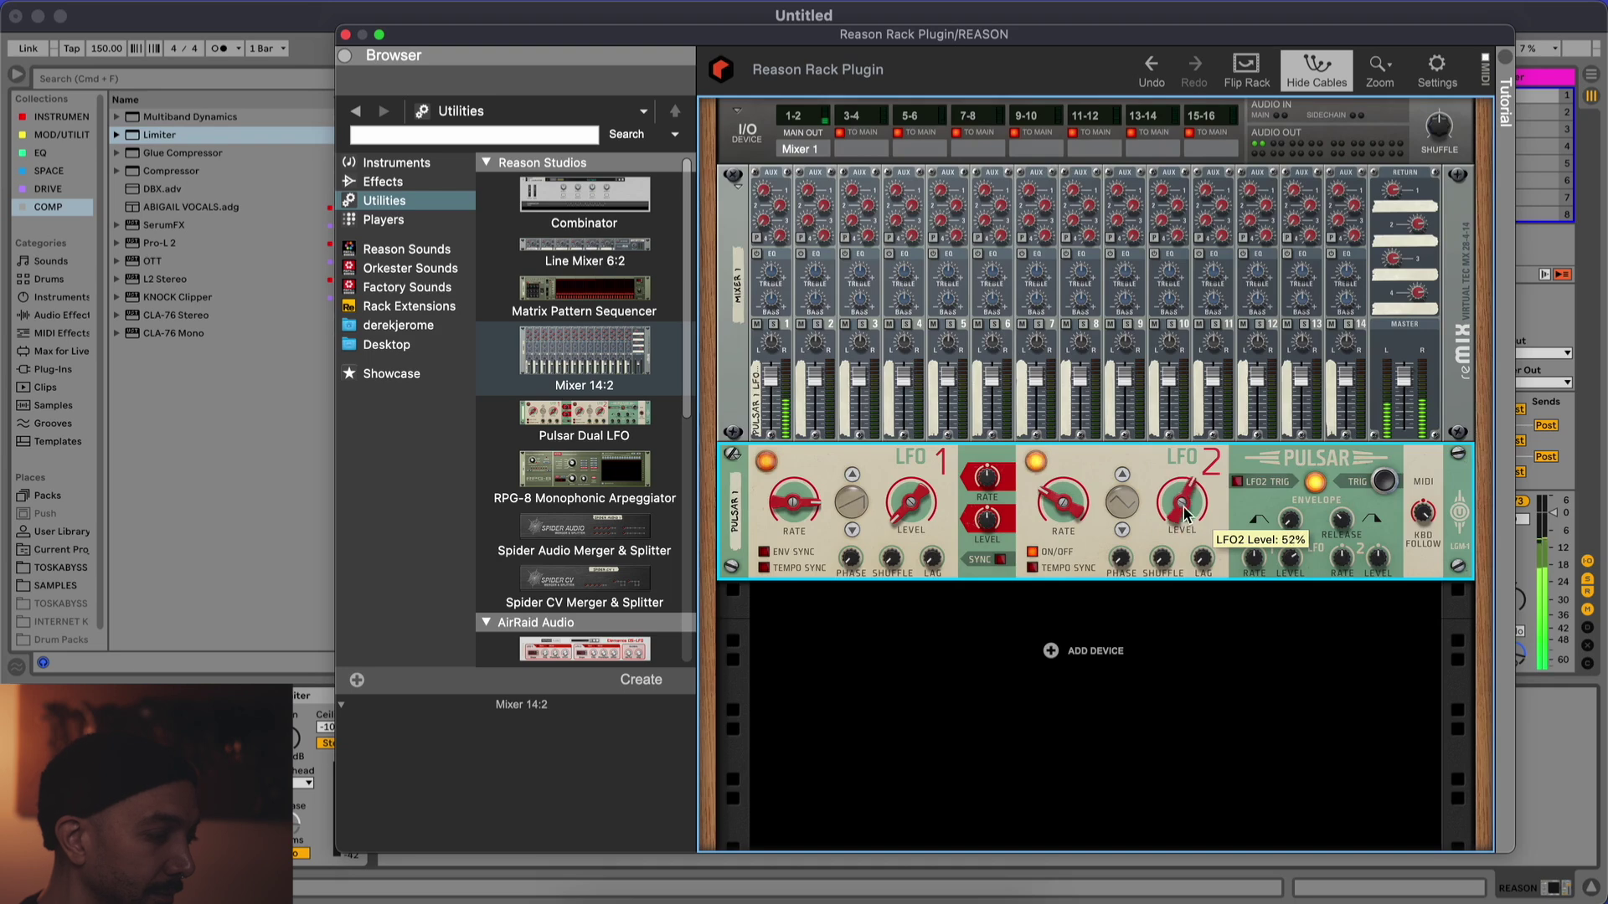
pyautogui.moveTo(1184, 513); pyautogui.dragTo(1182, 492)
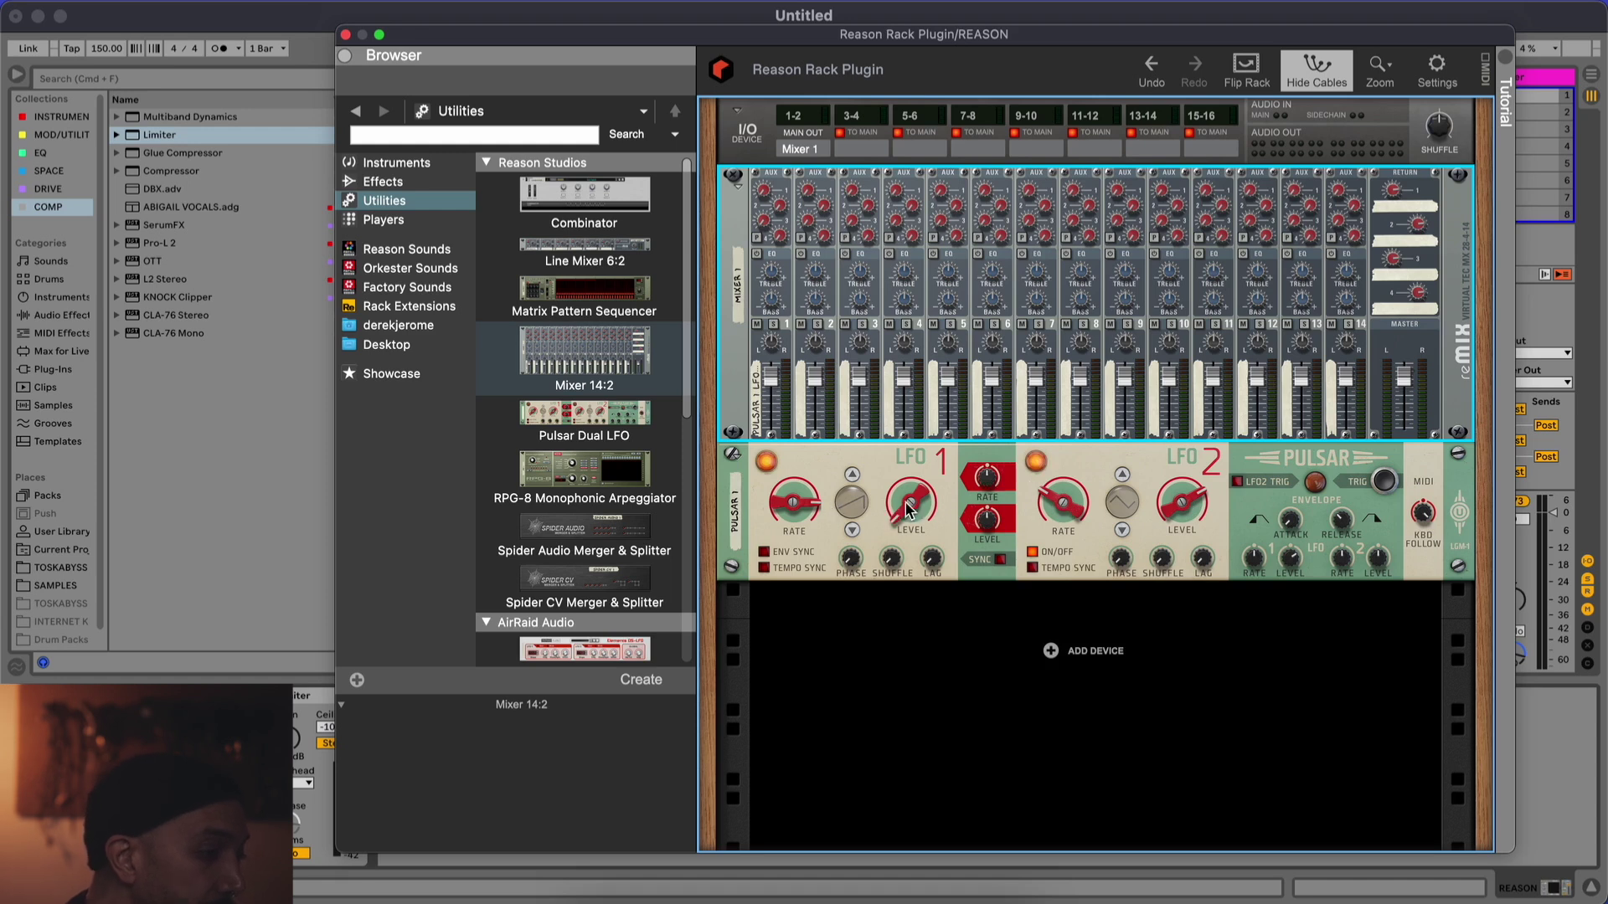
# Set LFO2's modulation of LFO1 rate to 59% and push LFO2's rate up to about 197 Hz
pyautogui.click(993, 488)
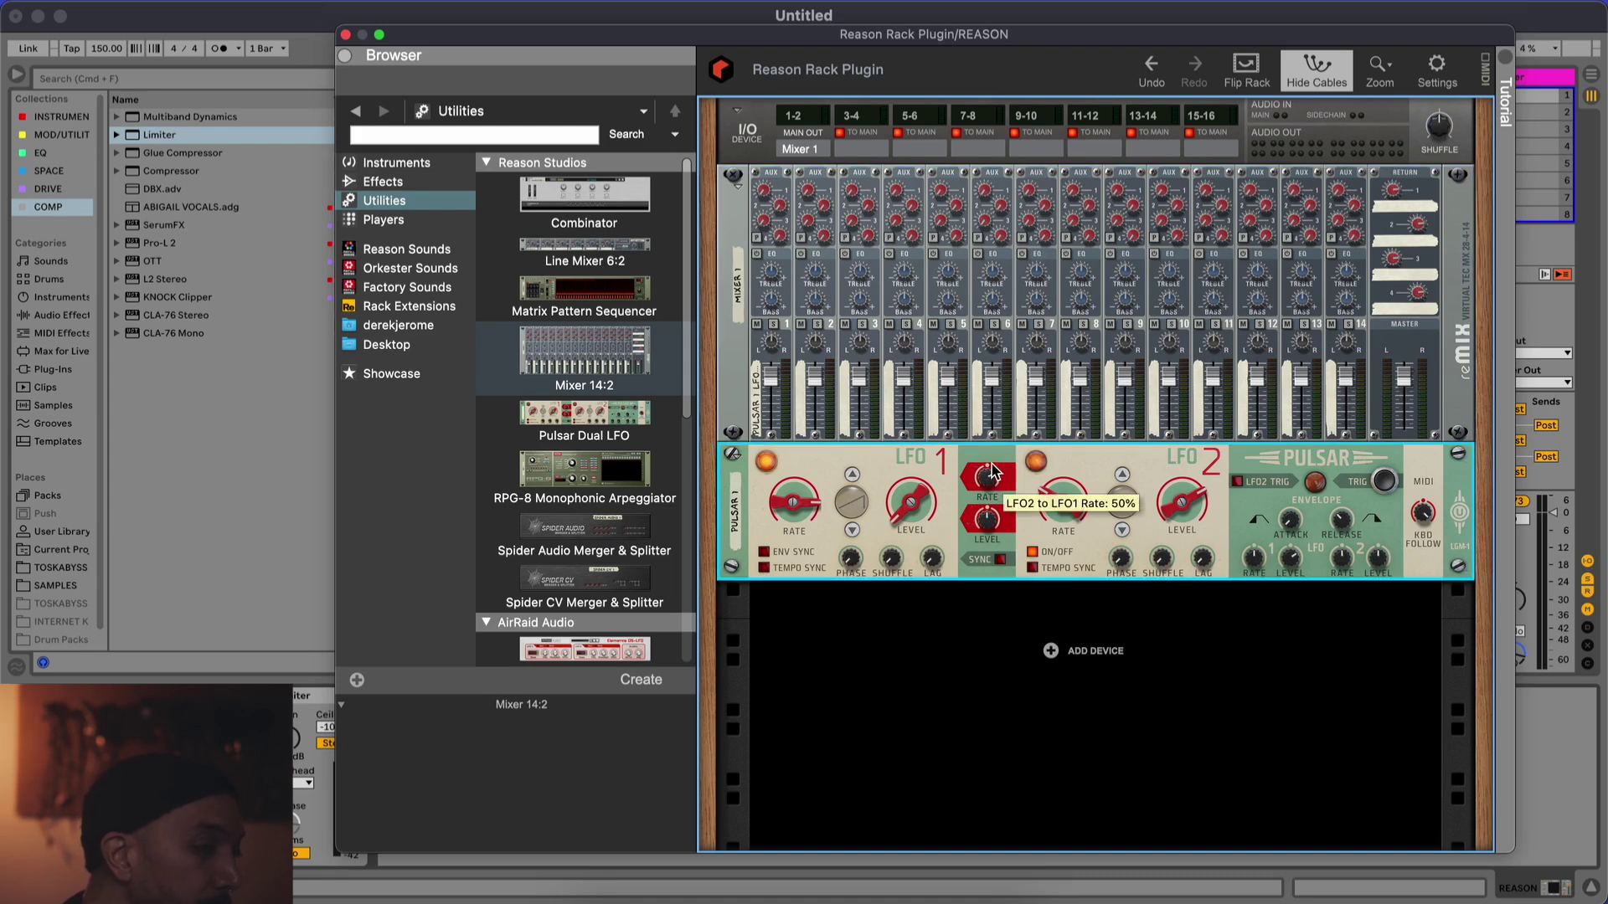
pyautogui.moveTo(993, 474); pyautogui.dragTo(991, 470)
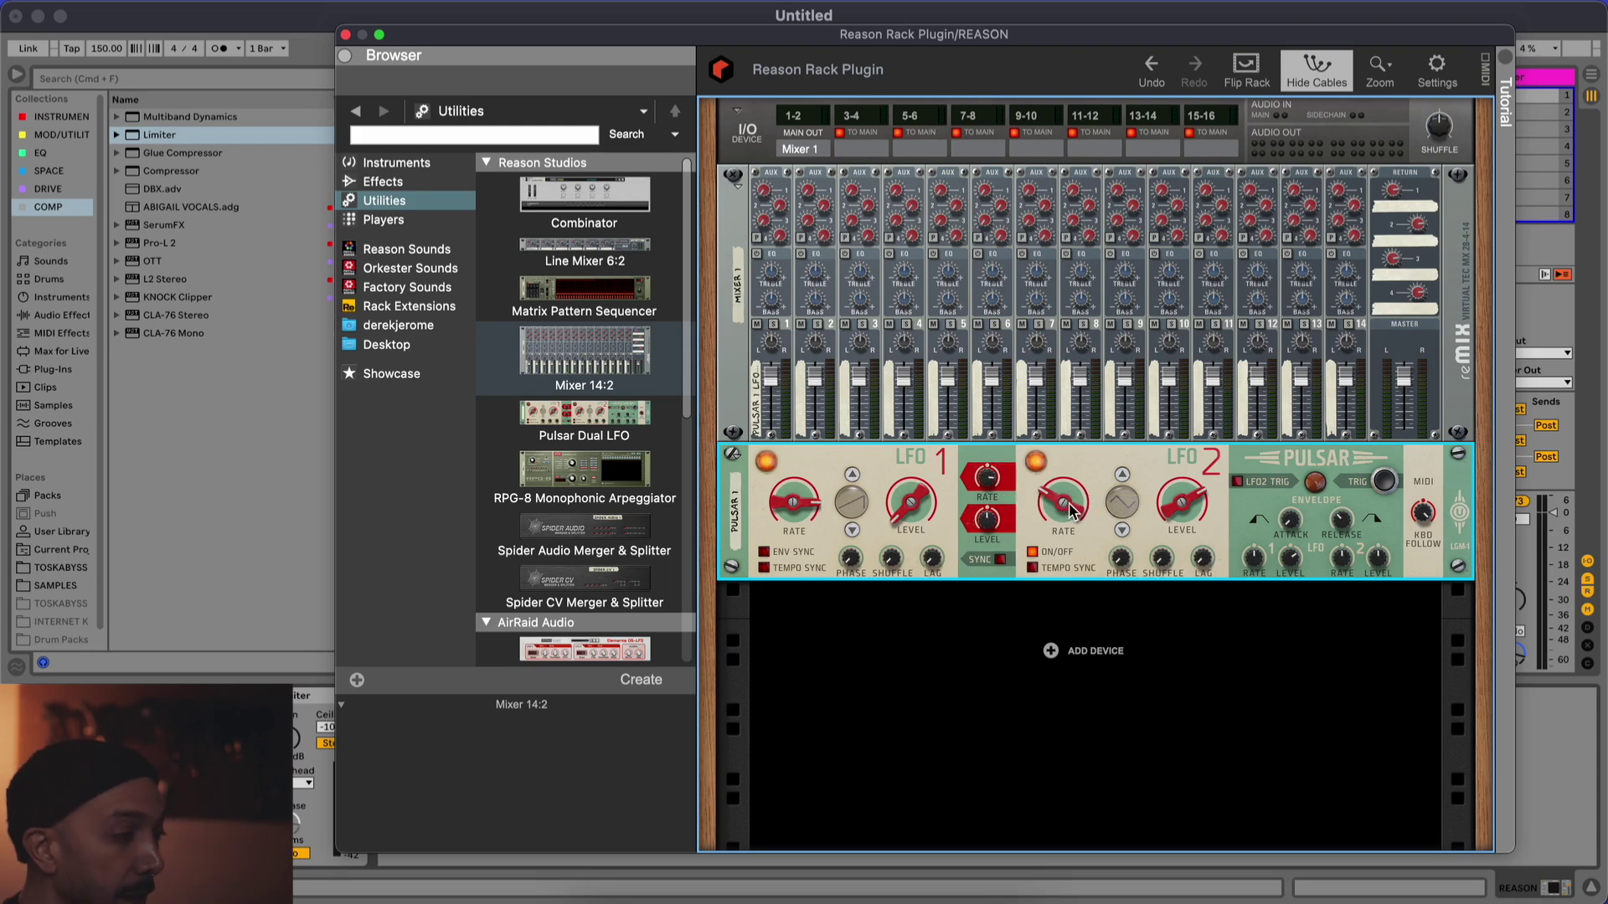
pyautogui.moveTo(1070, 510)
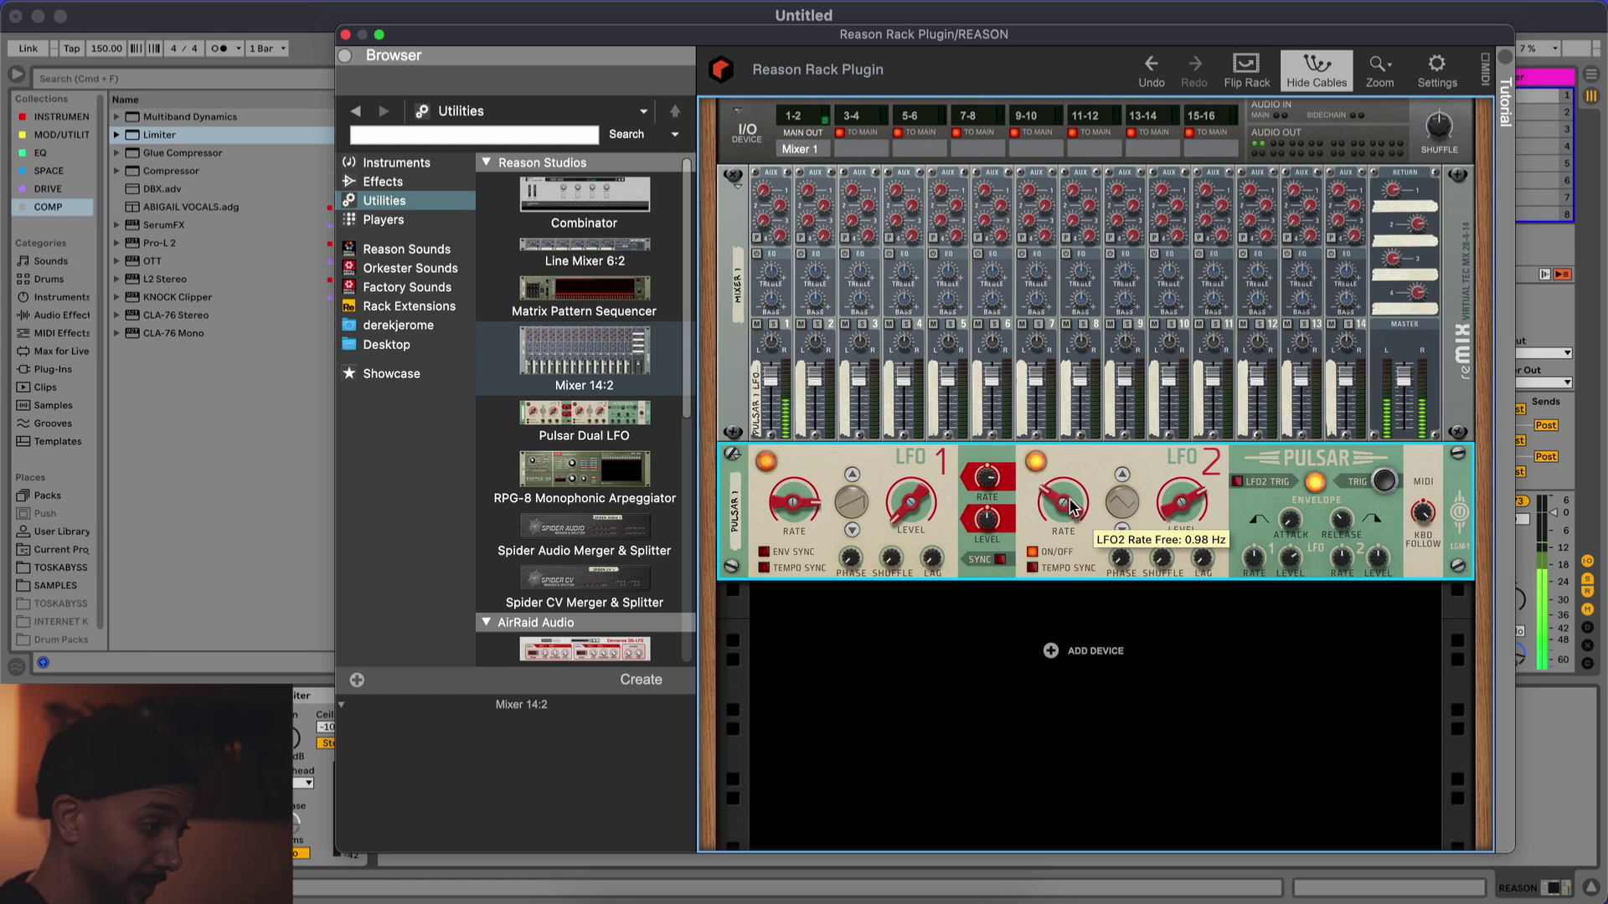
pyautogui.moveTo(1070, 506); pyautogui.dragTo(1061, 468)
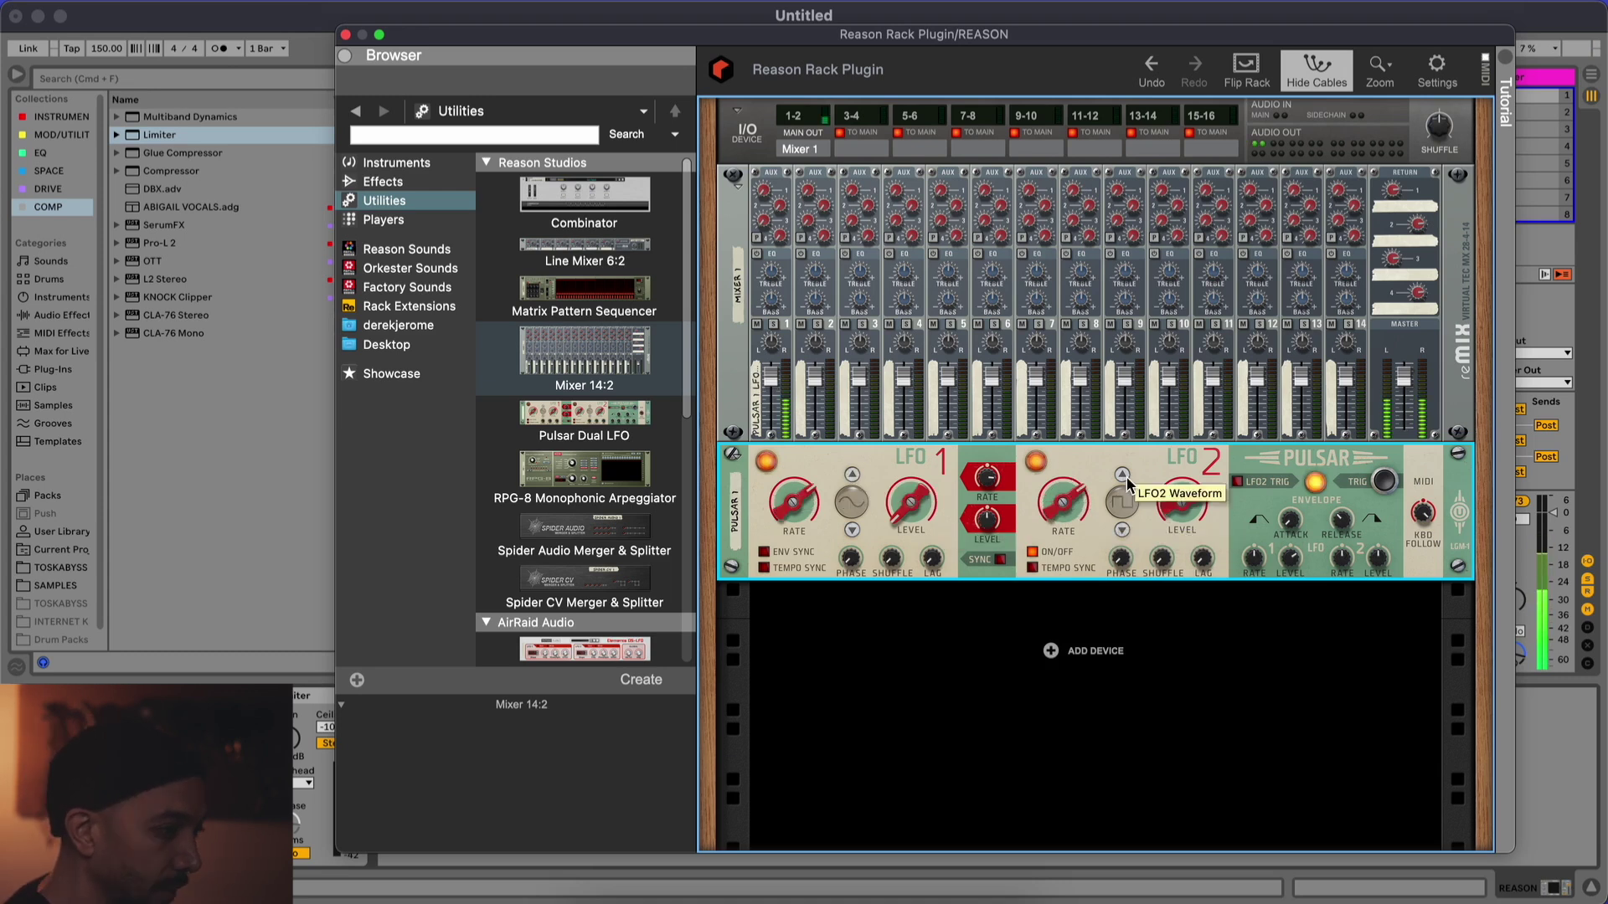
pyautogui.moveTo(1062, 509); pyautogui.dragTo(1063, 504)
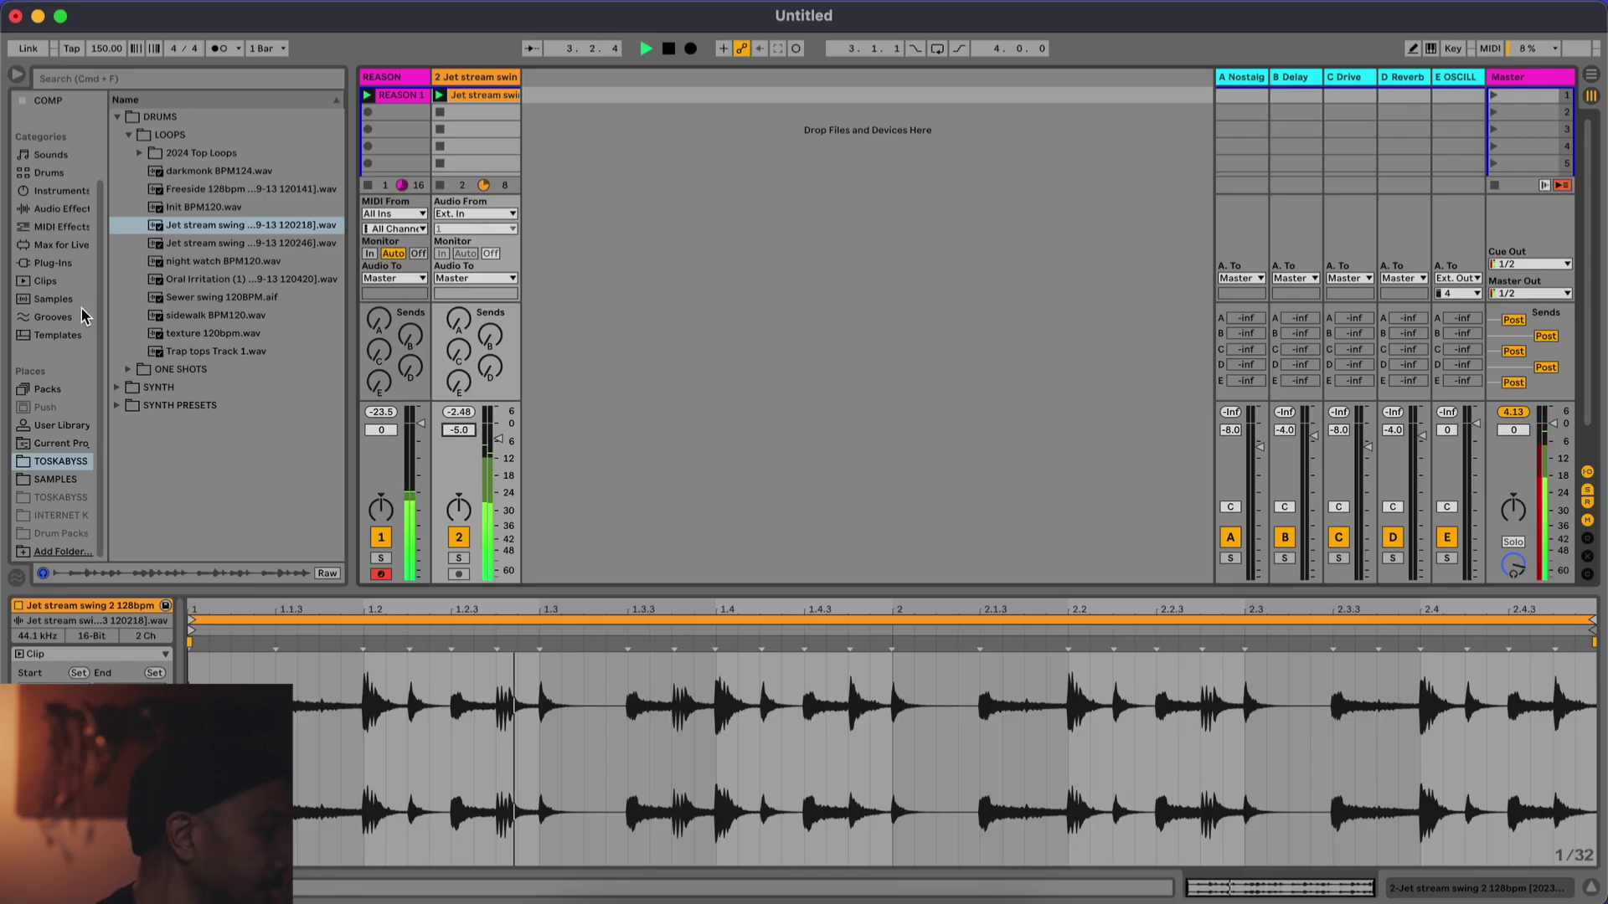
# Show the Drums category in Ableton's browser
pyautogui.click(52, 173)
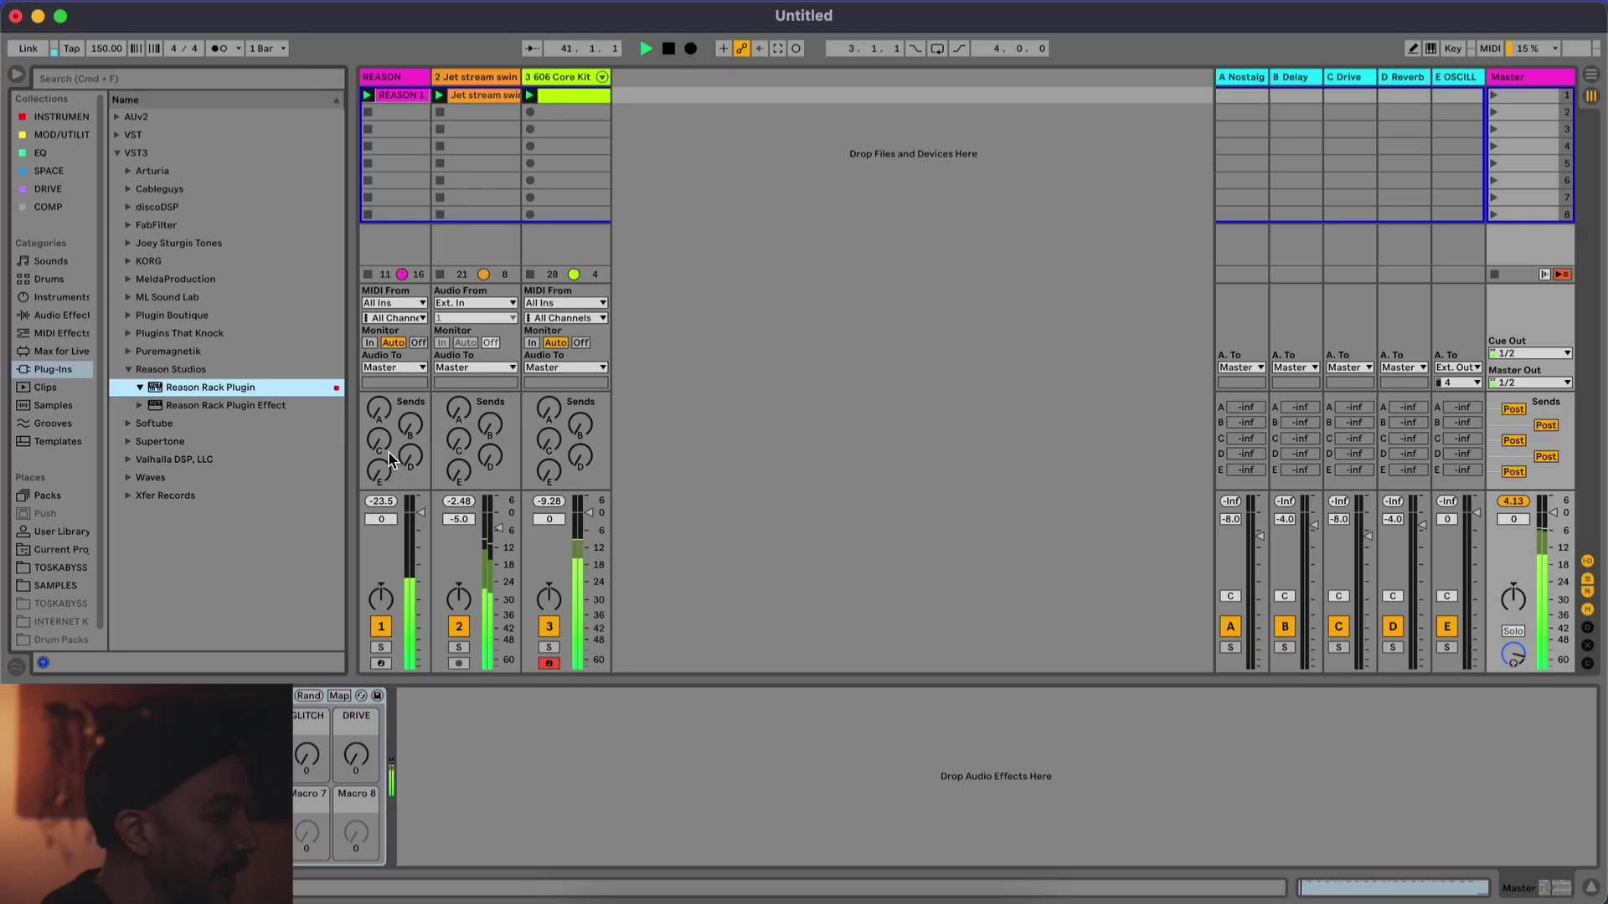
# Add a SubTractor to the rack and cable its main output to mixer channel 2
pyautogui.click(491, 80)
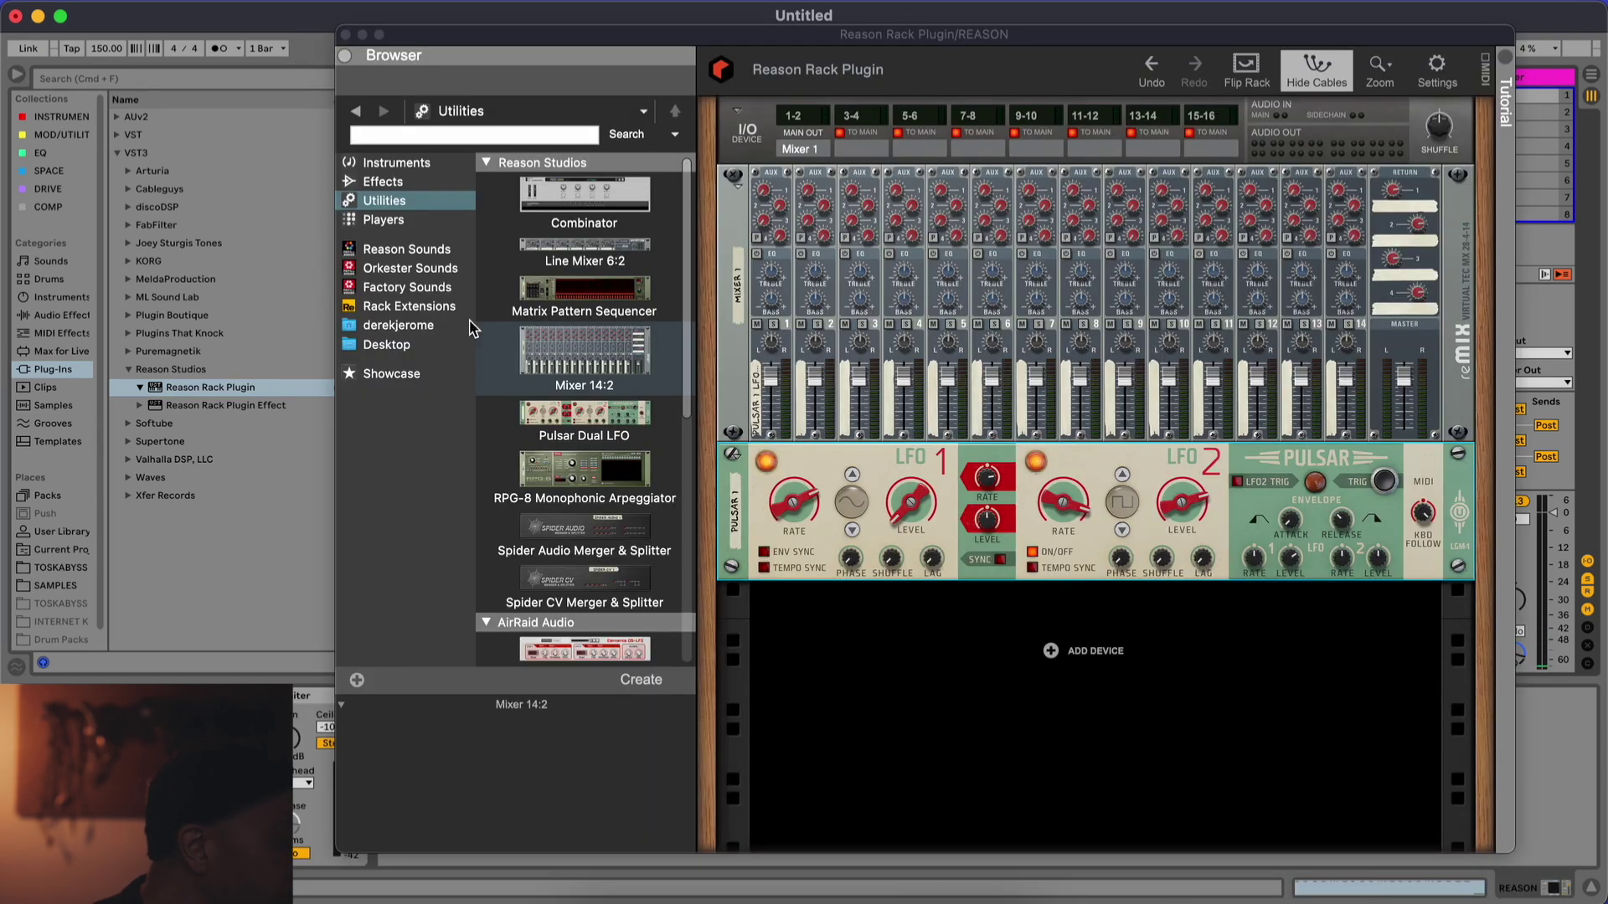
pyautogui.scroll(-10, 586, 402)
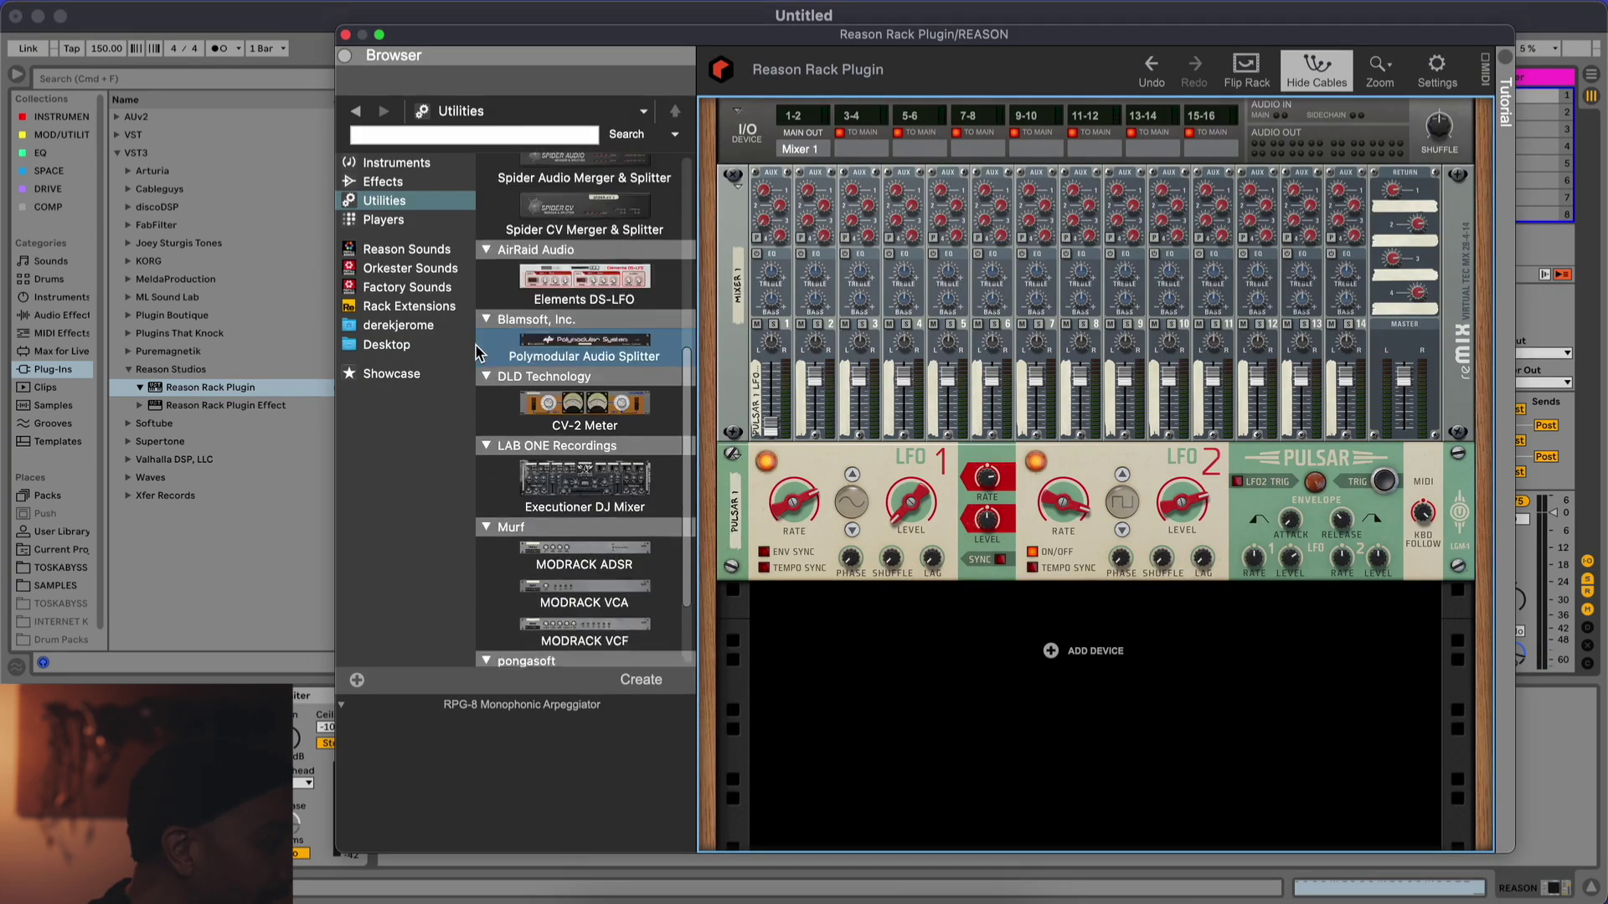
pyautogui.click(396, 162)
pyautogui.scroll(-5, 586, 402)
pyautogui.moveTo(592, 316); pyautogui.dragTo(938, 657)
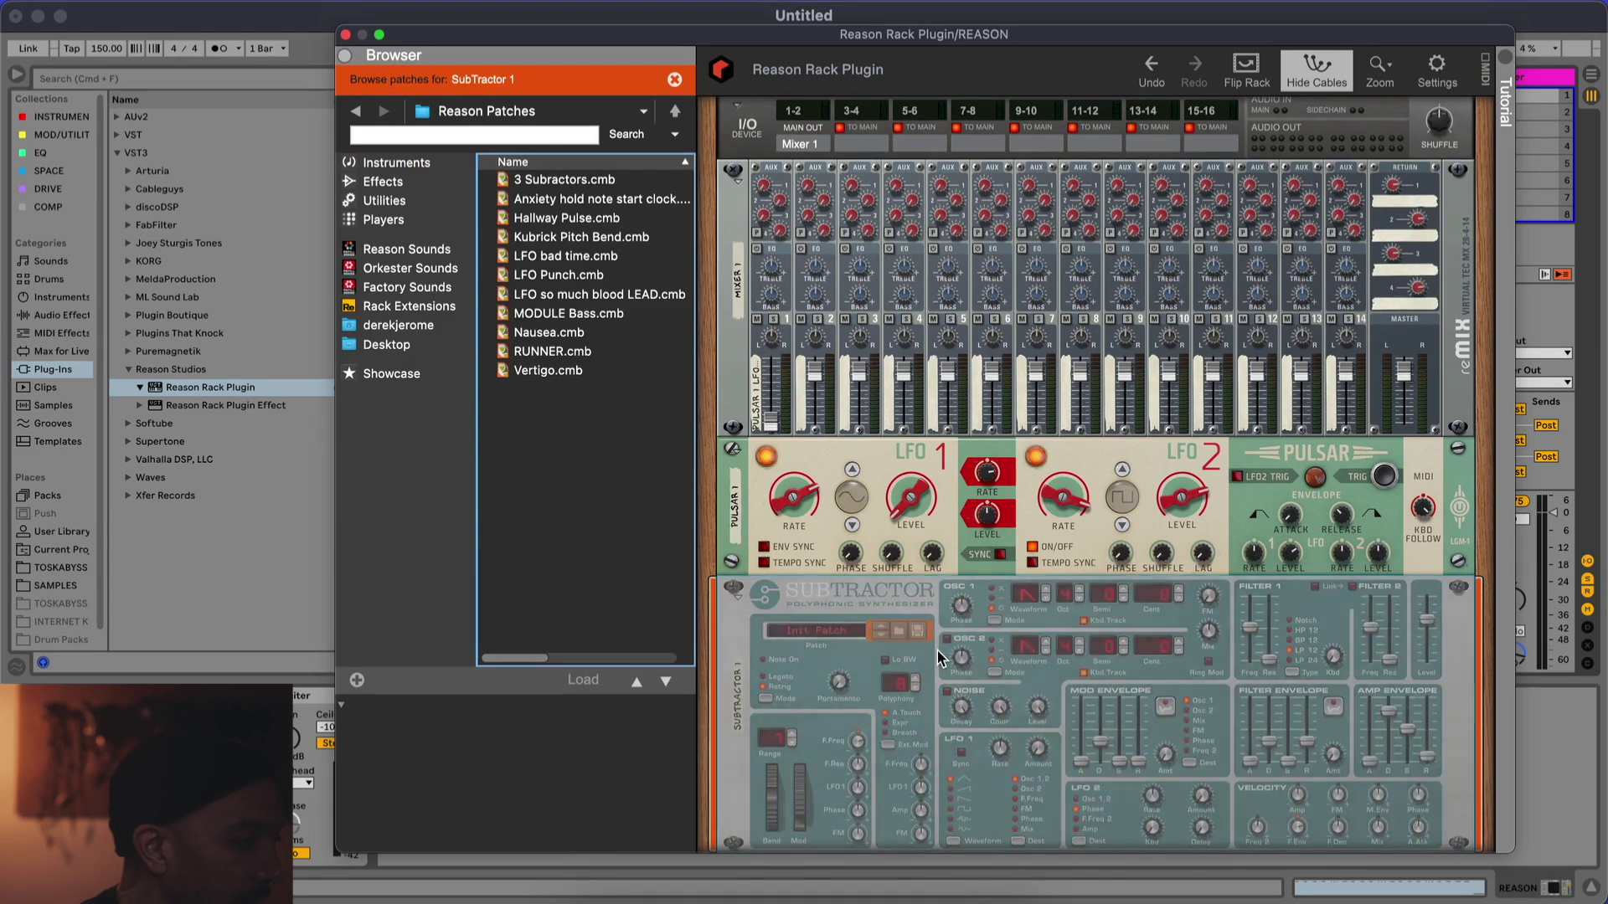
pyautogui.press('Tab')
pyautogui.moveTo(1330, 641); pyautogui.dragTo(808, 205)
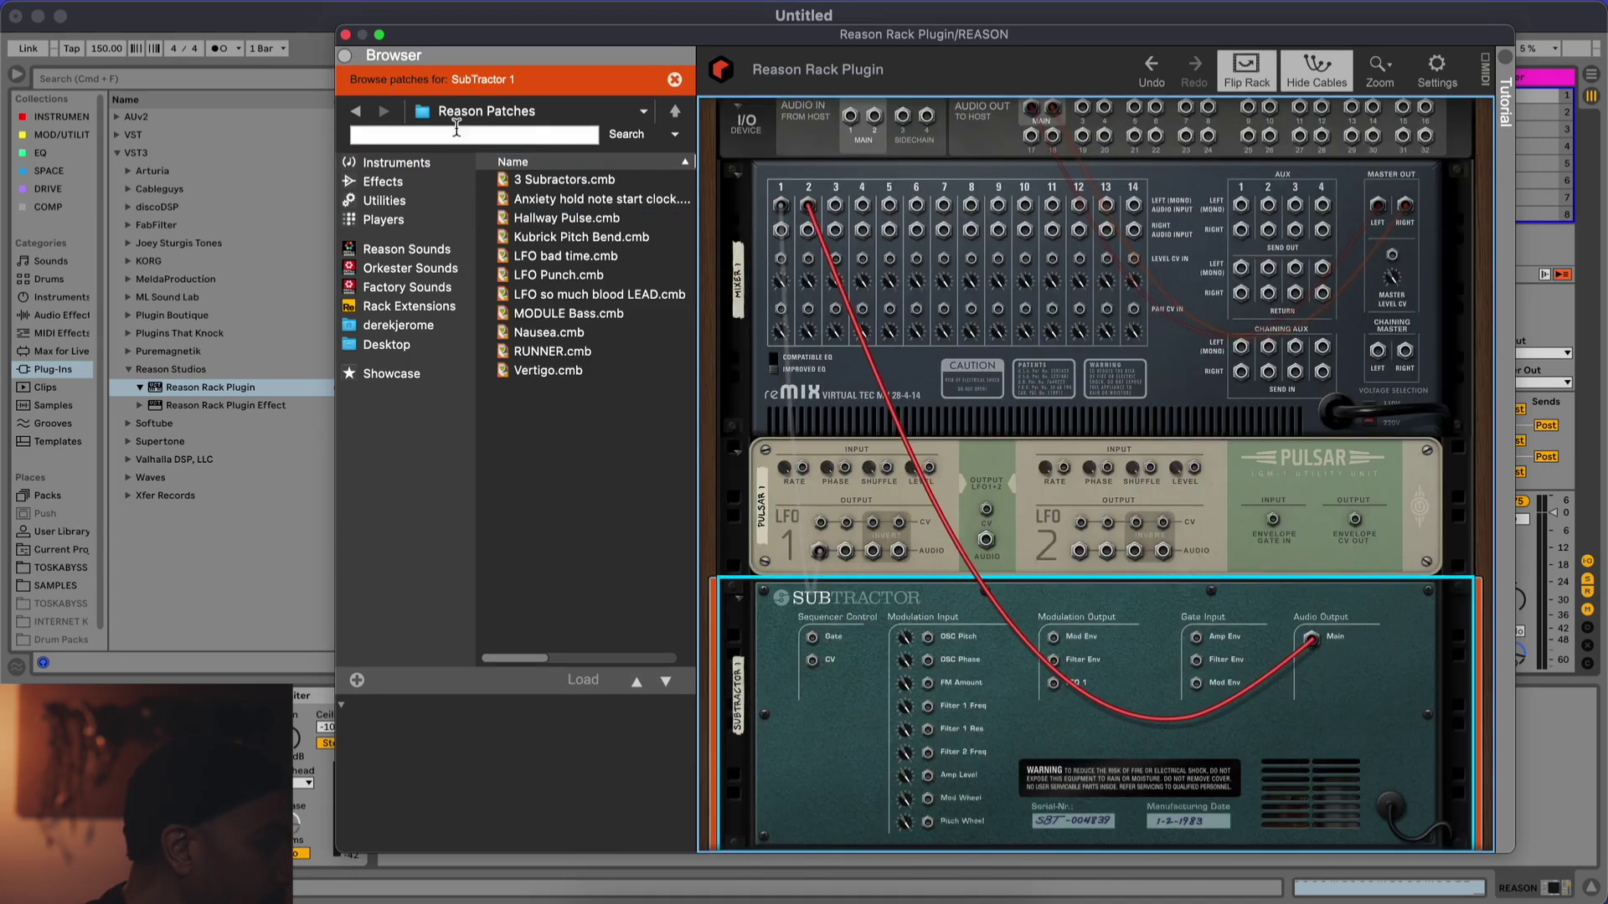
# Insert an RPG-8 arpeggiator above the SubTractor, cabling its Gate CV and Note CV into it
pyautogui.click(389, 201)
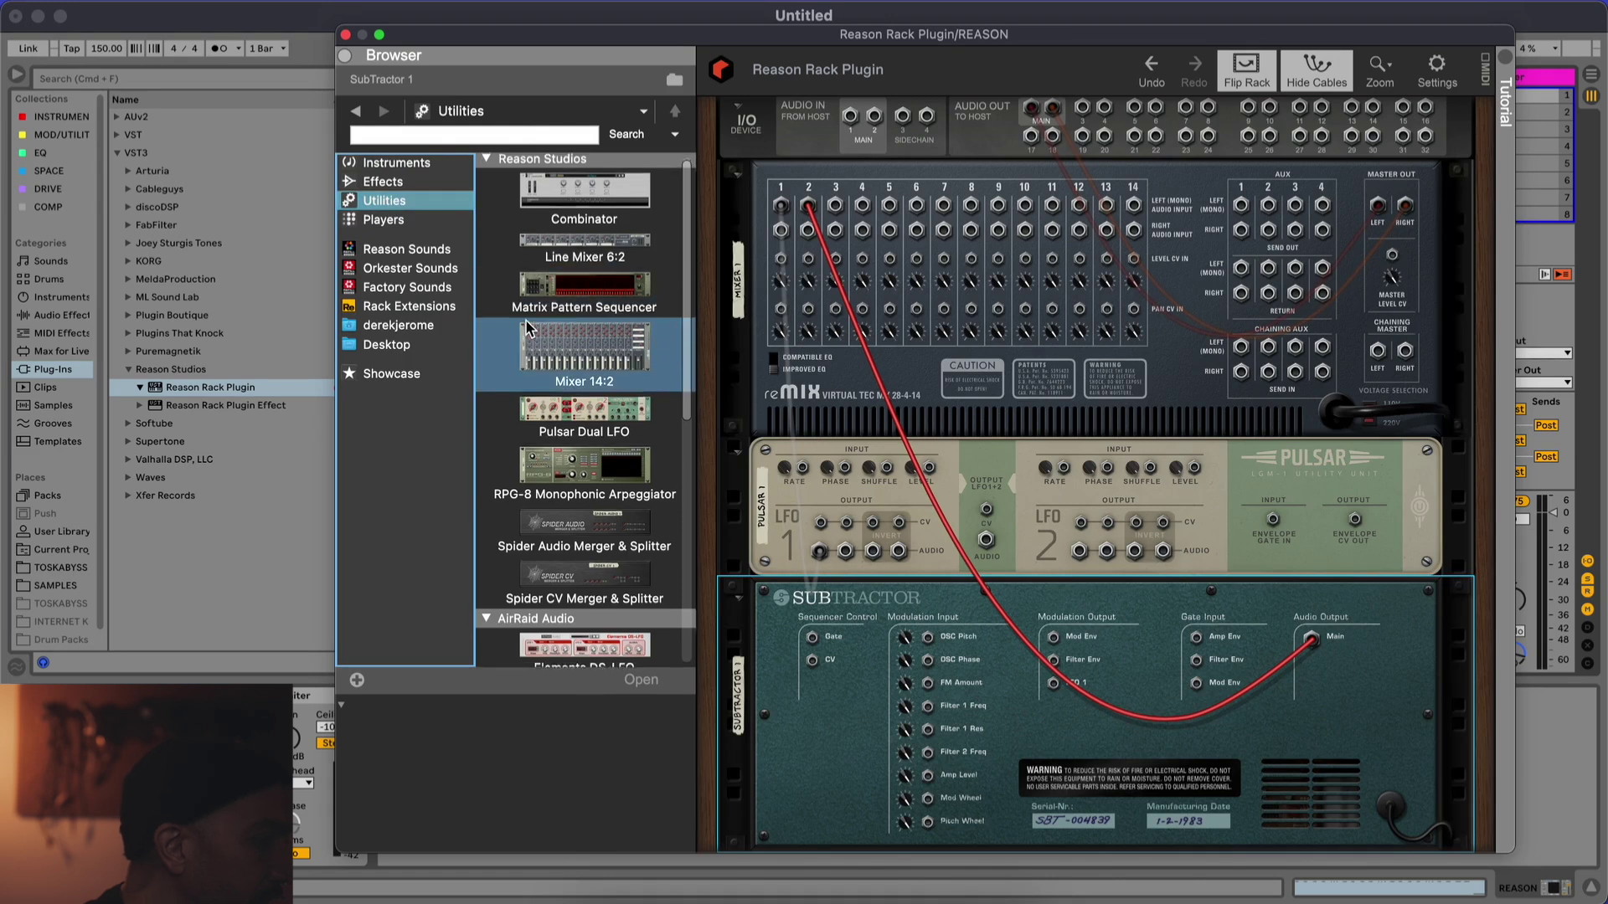
pyautogui.scroll(-1, 586, 377)
pyautogui.click(606, 455)
pyautogui.moveTo(607, 454); pyautogui.dragTo(1178, 615)
pyautogui.scroll(-3, 1031, 640)
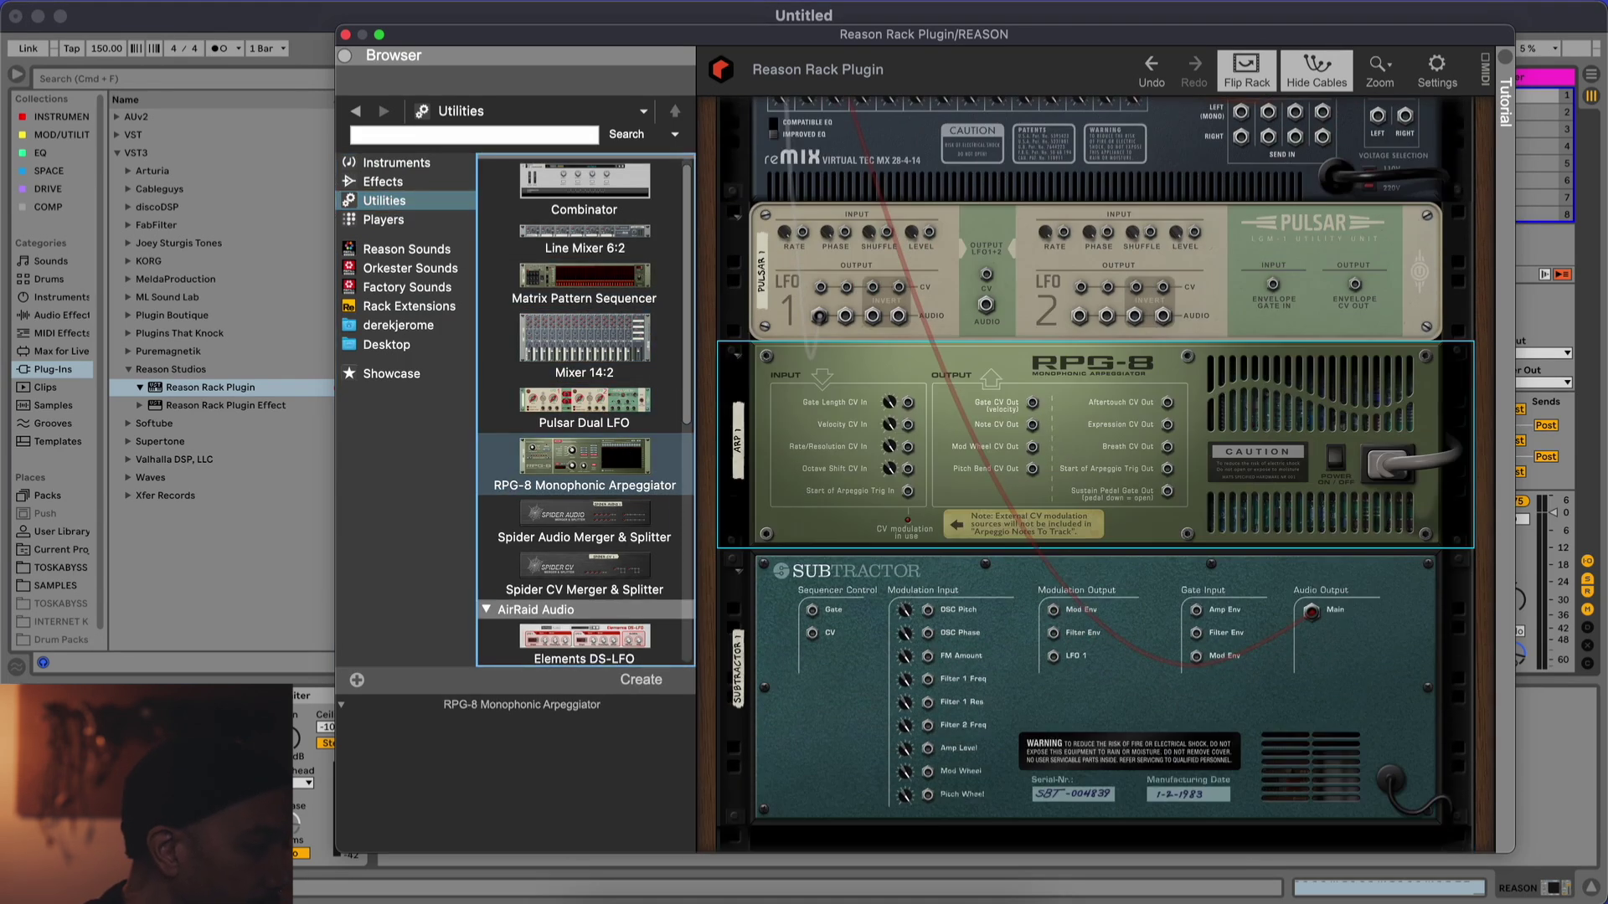
pyautogui.click(1027, 404)
pyautogui.moveTo(887, 511); pyautogui.dragTo(811, 610)
pyautogui.moveTo(1033, 427); pyautogui.dragTo(811, 633)
pyautogui.press('Tab')
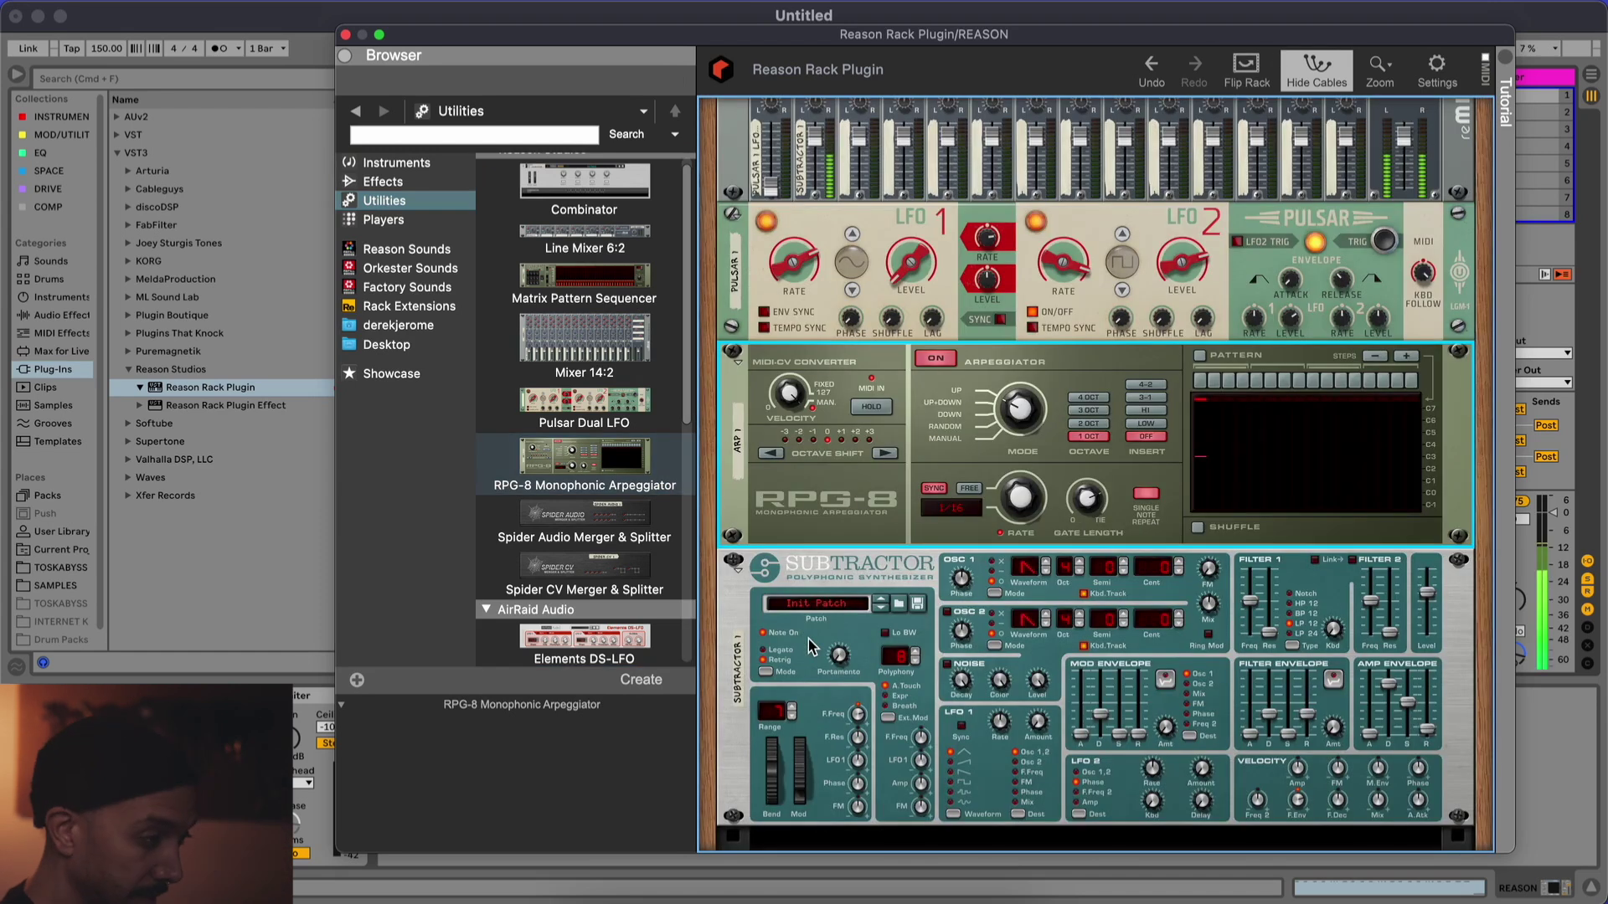
# Select the SubTractor and drop its Osc 1 octave from 4 to 3
pyautogui.click(1300, 812)
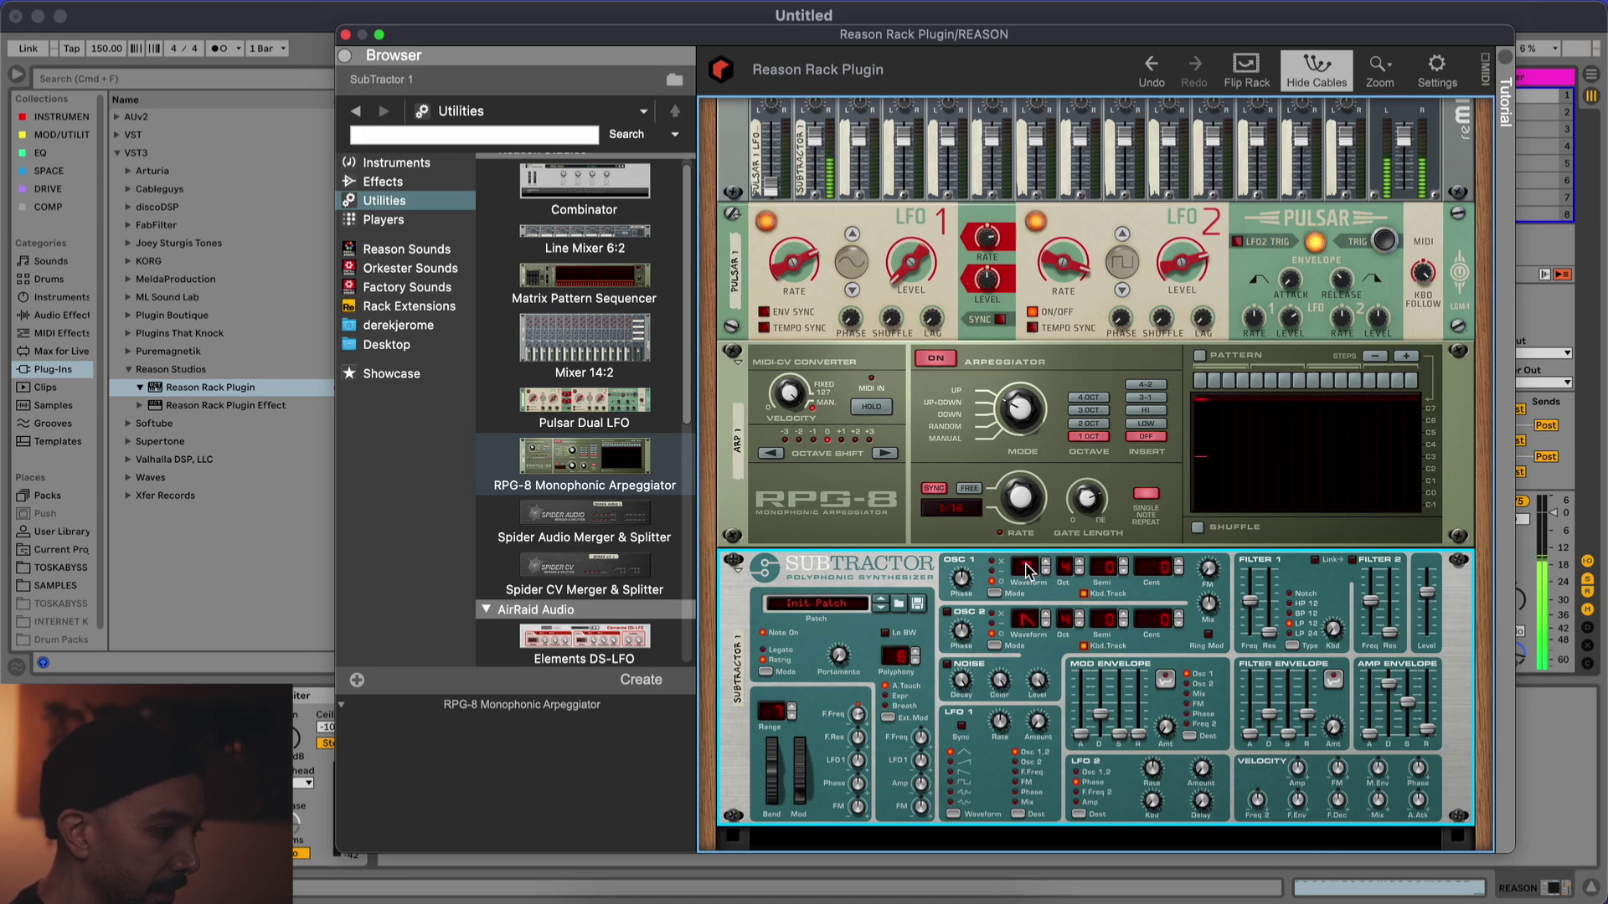
pyautogui.moveTo(955, 566)
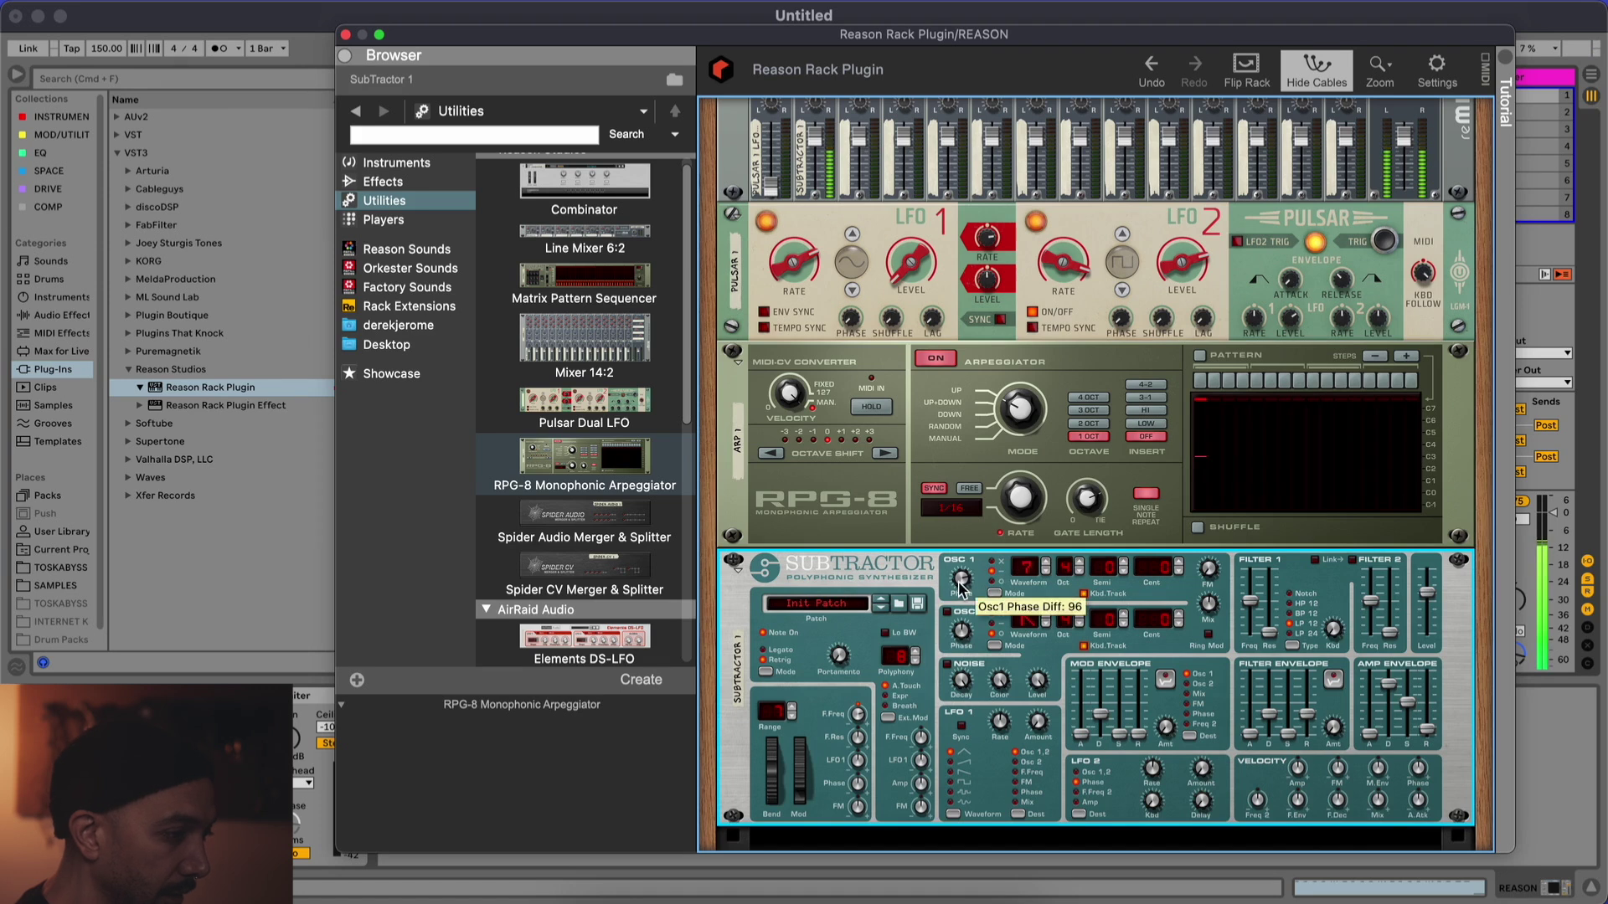
pyautogui.scroll(2, 1022, 642)
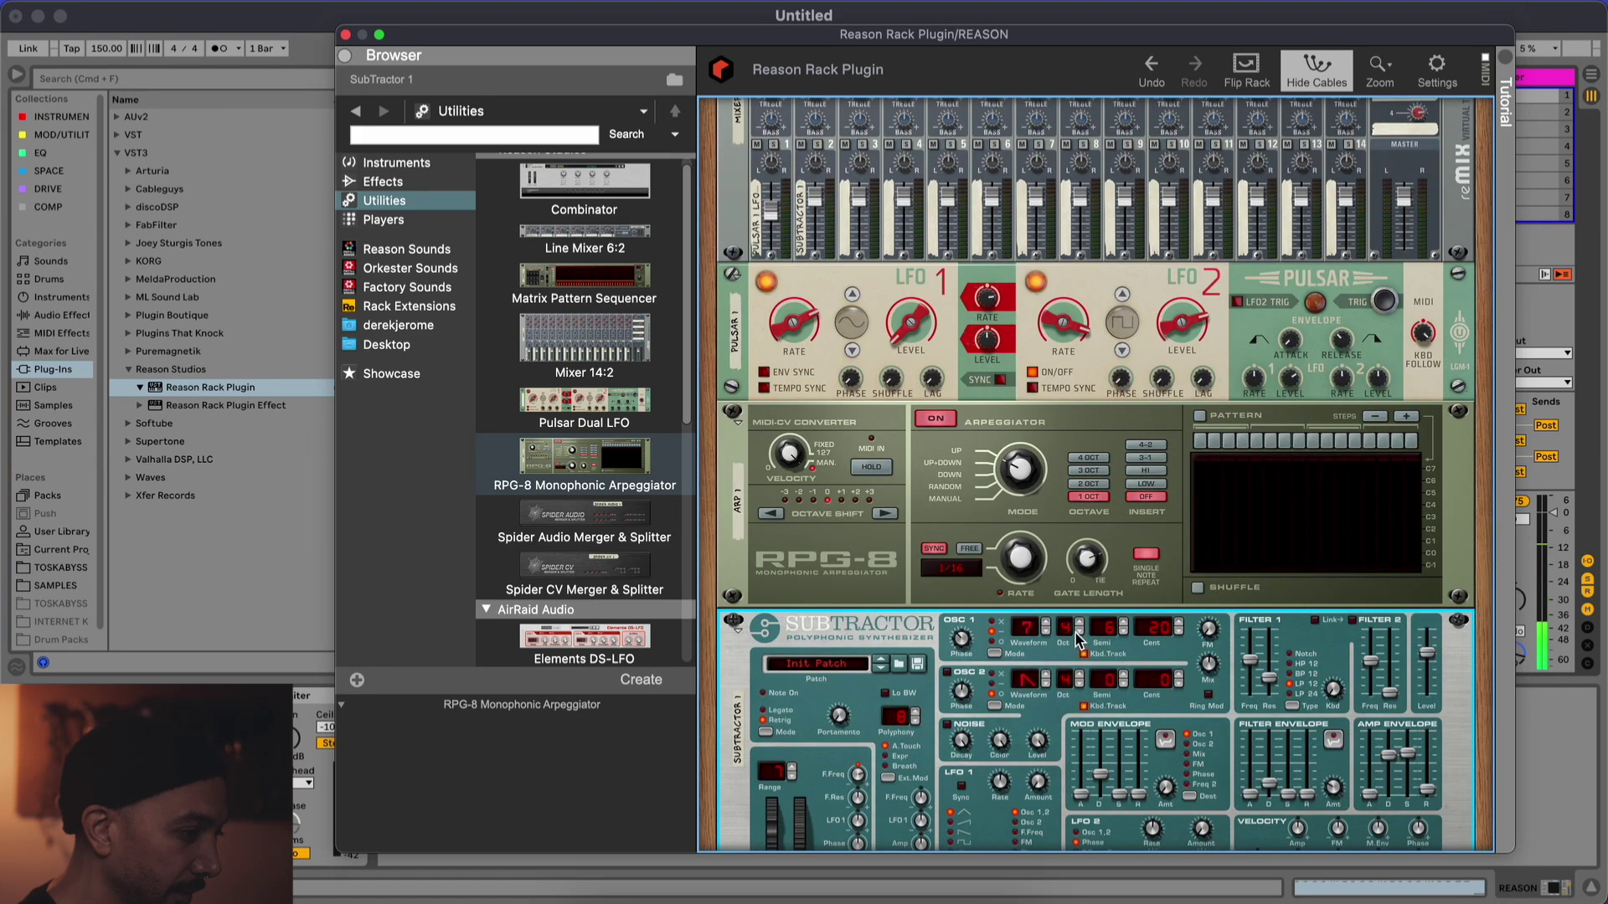
pyautogui.click(1079, 633)
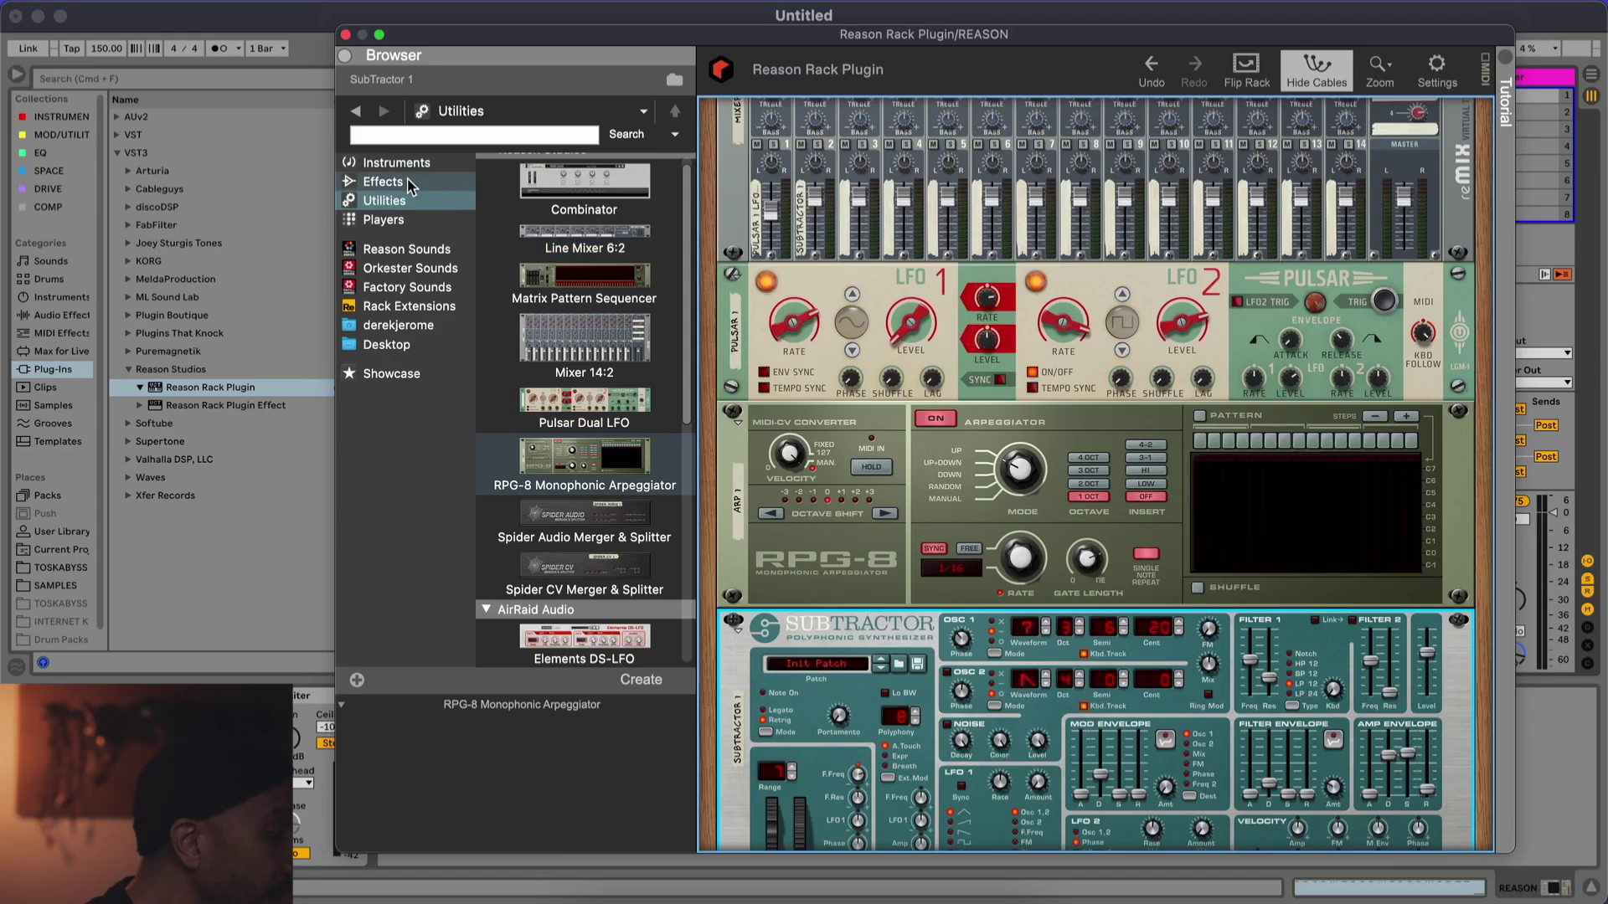
# Add an RV7000 MkII reverb from the Effects devices to the rack
pyautogui.click(408, 166)
pyautogui.click(384, 182)
pyautogui.scroll(-10, 586, 401)
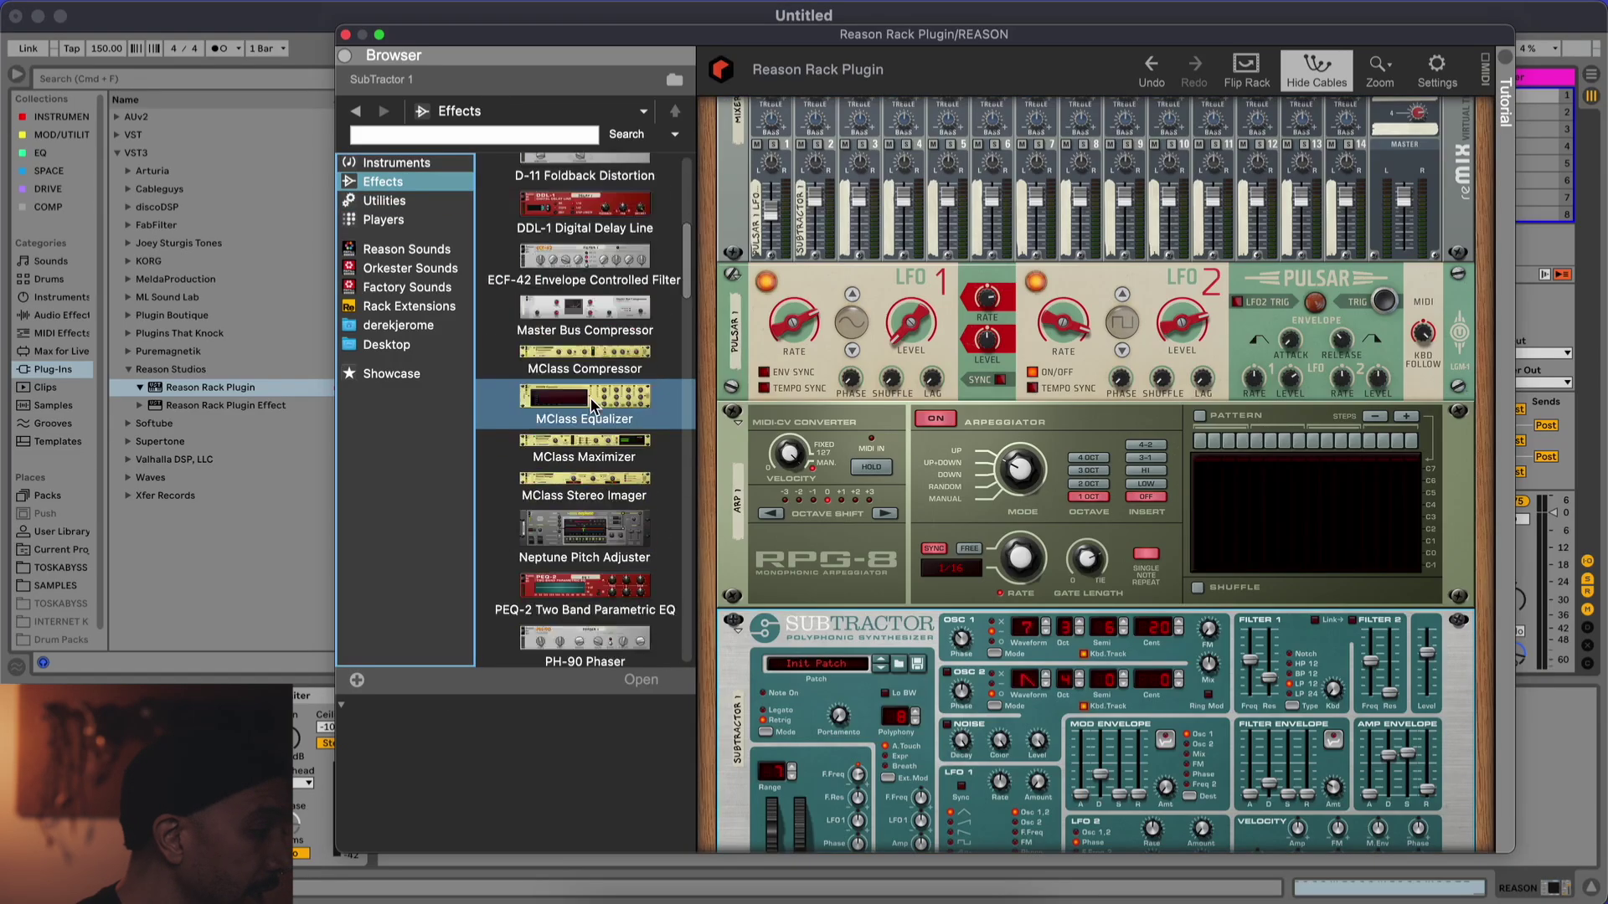
pyautogui.scroll(-2, 591, 406)
pyautogui.moveTo(585, 280); pyautogui.dragTo(1039, 615)
pyautogui.press('Tab')
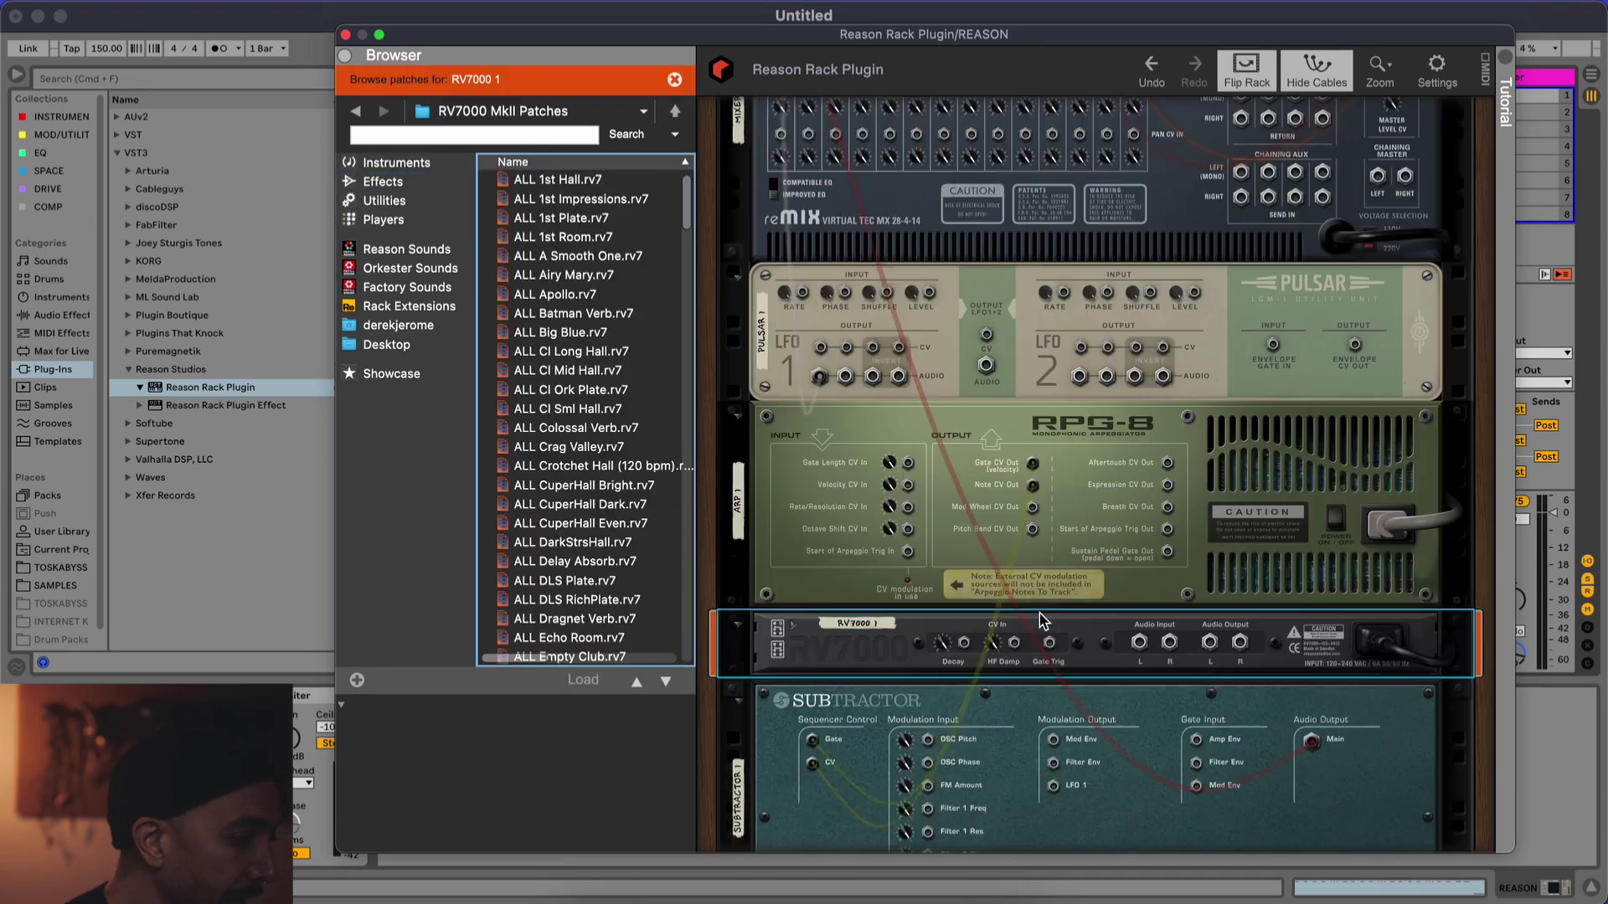
# Insert a Spider Audio splitter, route the SubTractor into it, and feed a split to the RV7000's left input
pyautogui.click(384, 201)
pyautogui.moveTo(585, 393); pyautogui.dragTo(877, 615)
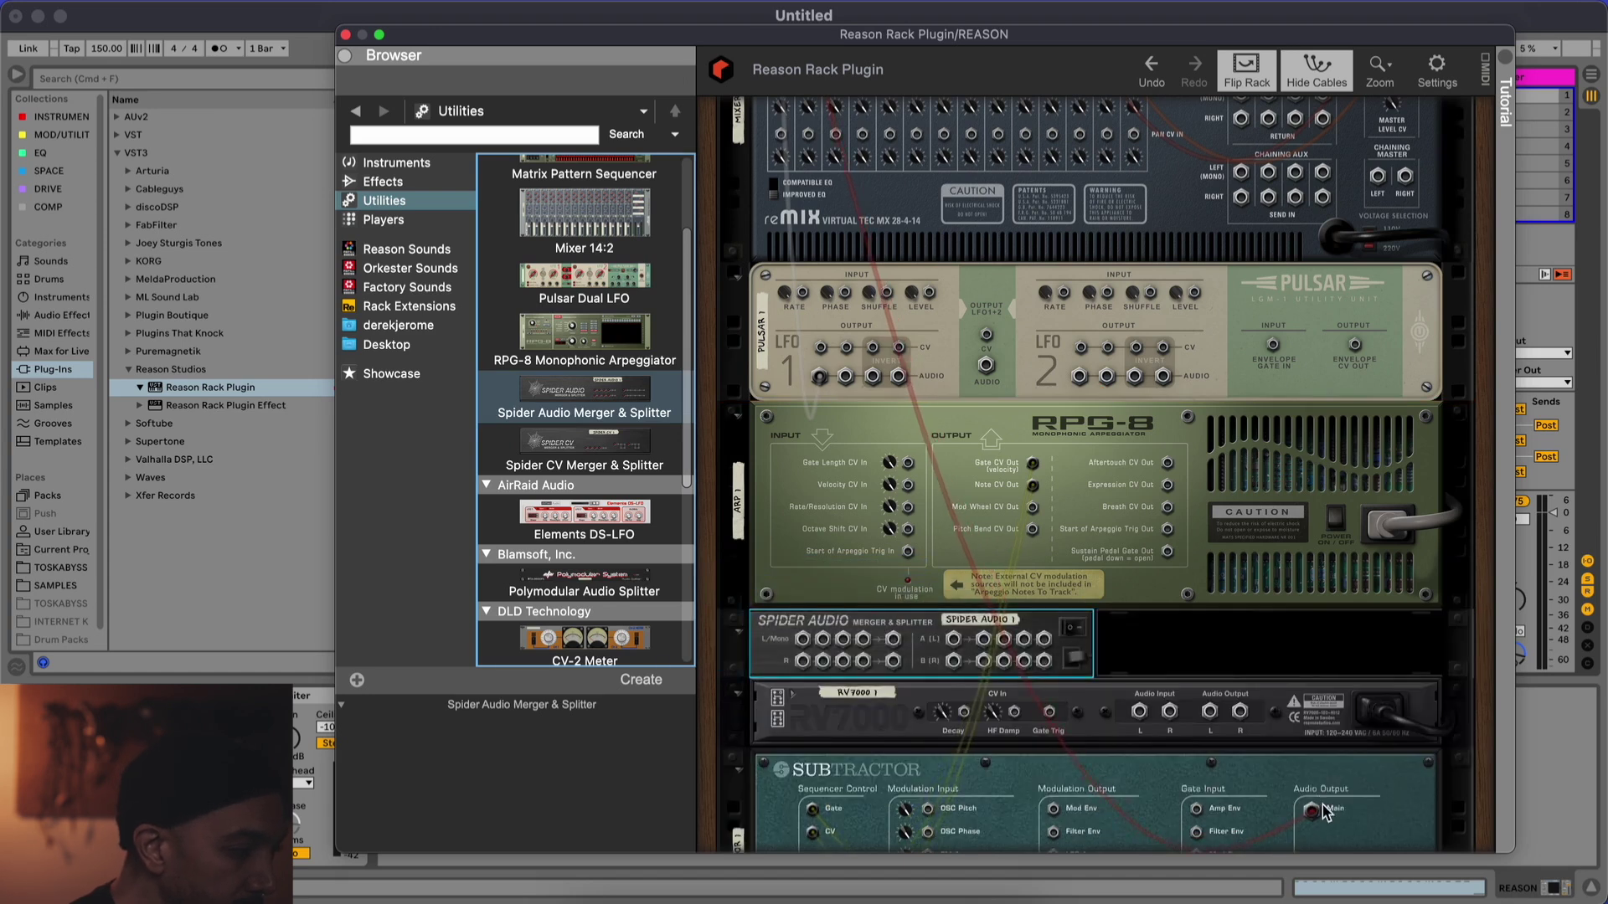
pyautogui.moveTo(1322, 809)
pyautogui.mouseDown()
pyautogui.moveTo(1059, 656)
pyautogui.moveTo(956, 646)
pyautogui.moveTo(1260, 838)
pyautogui.moveTo(1312, 814)
pyautogui.mouseUp()
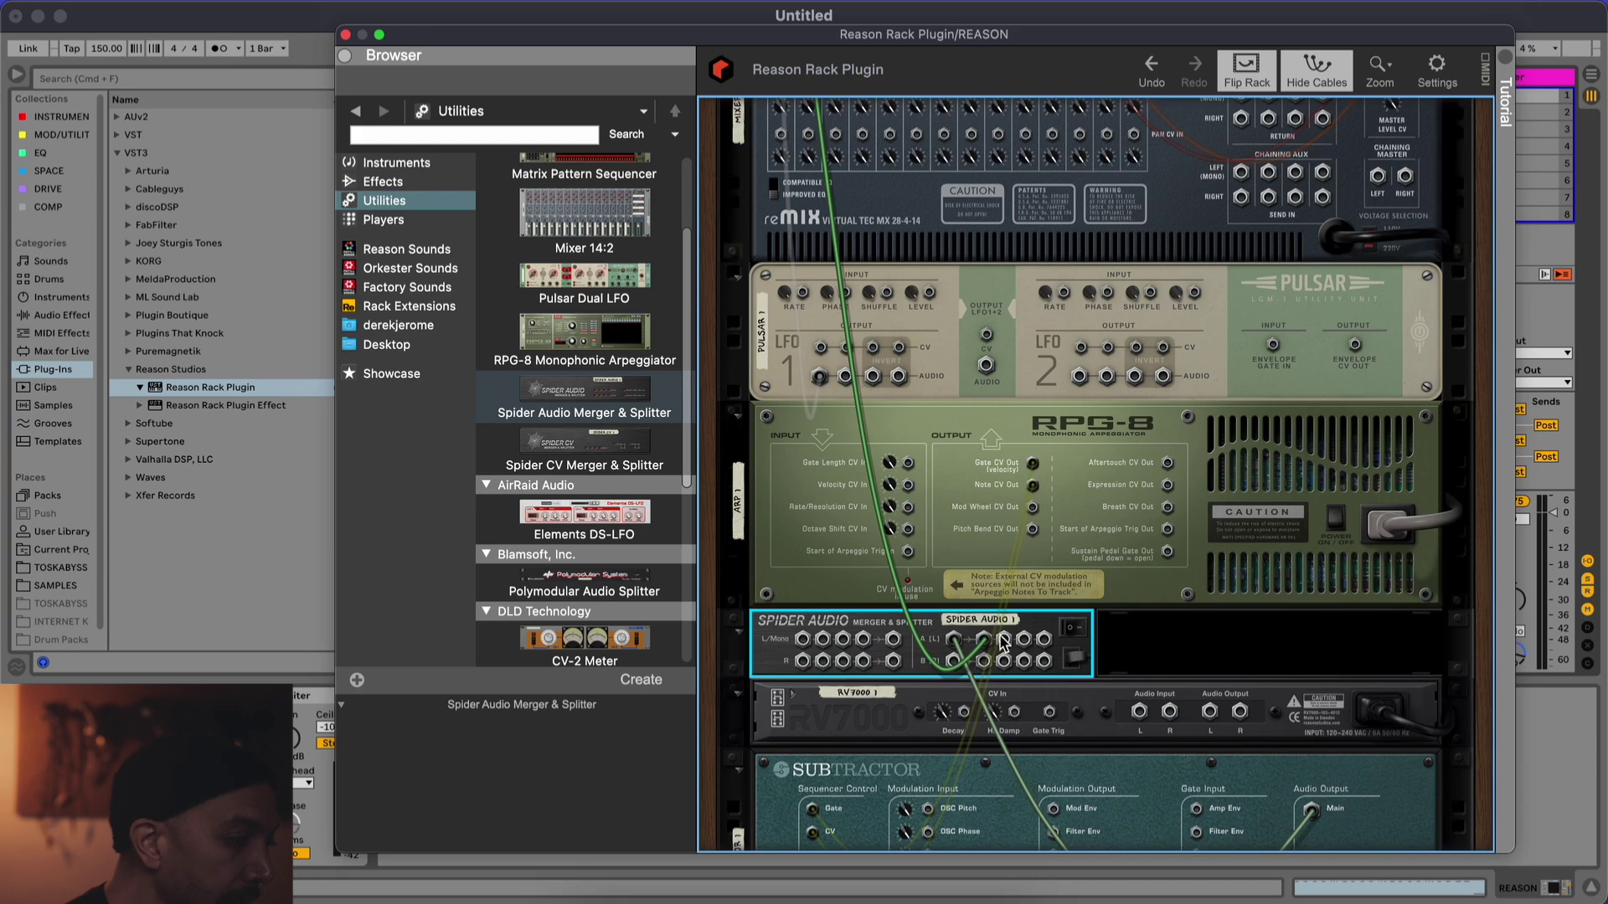
pyautogui.moveTo(1002, 642); pyautogui.dragTo(862, 211)
# Mute Mixer 14:2 channel 1, then flip the rack to check the rear cabling and return
pyautogui.press('Tab')
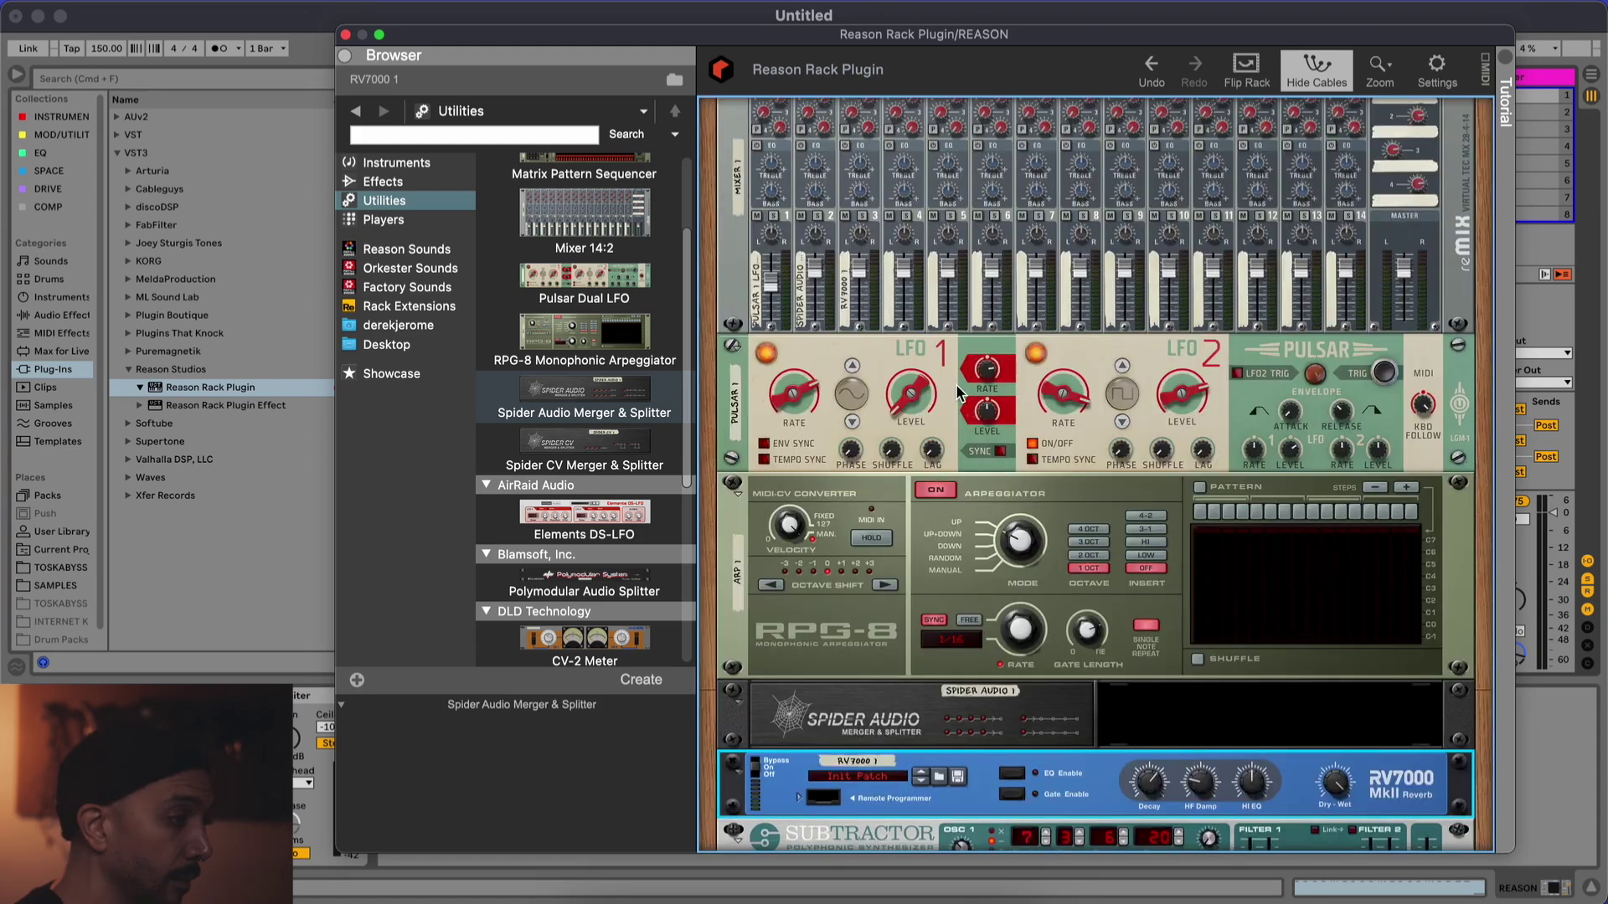
pyautogui.click(756, 324)
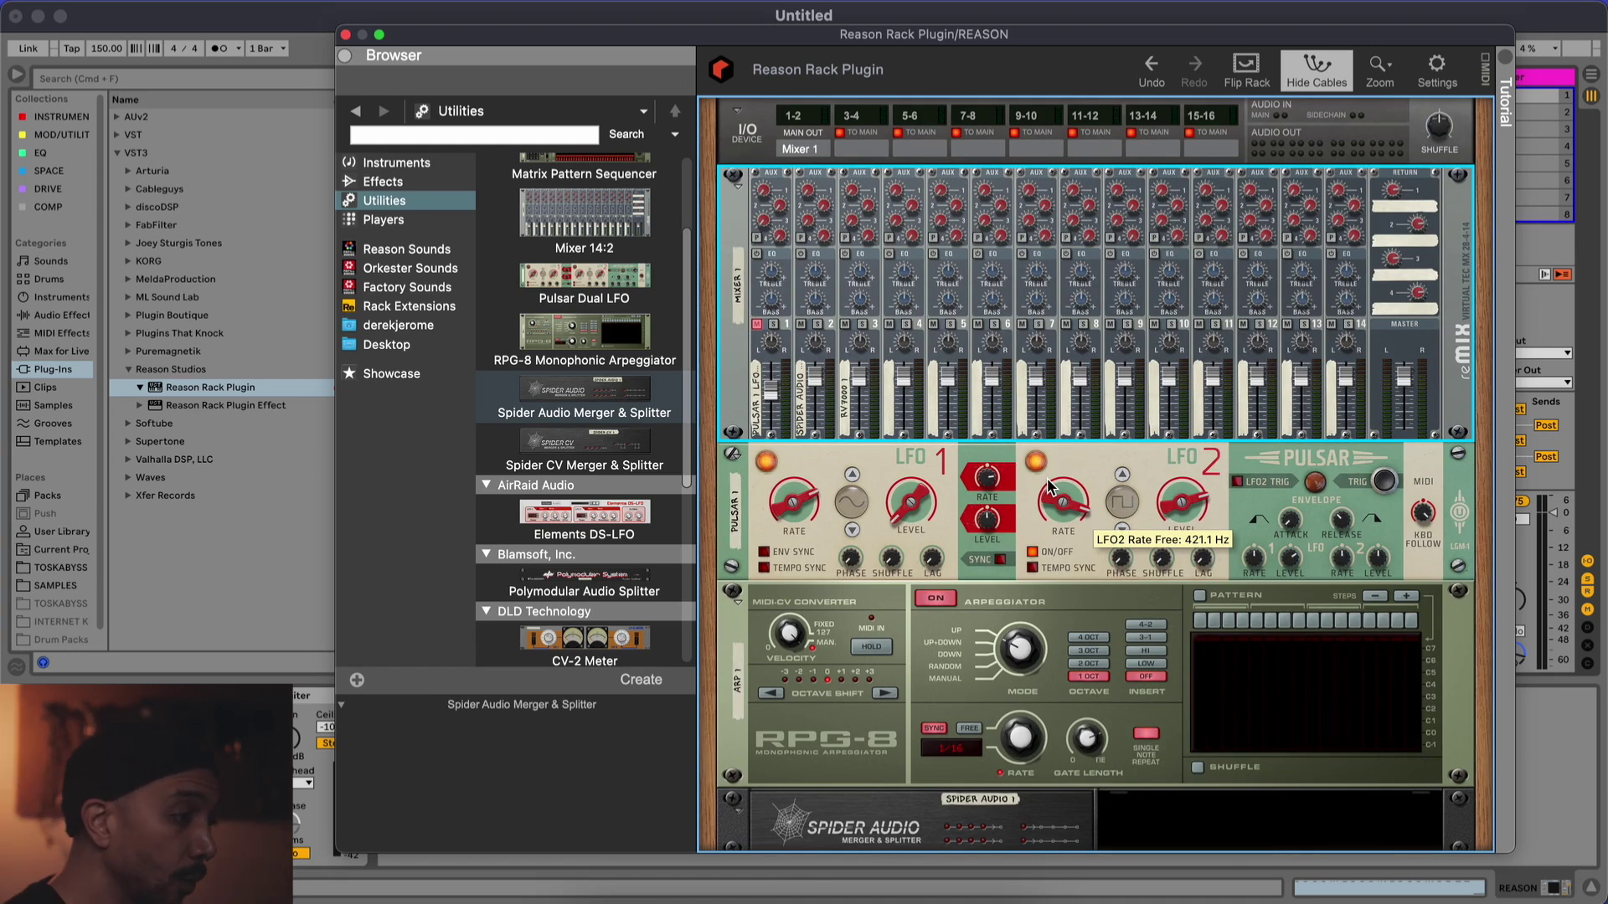
pyautogui.scroll(-5, 1048, 488)
pyautogui.press('Tab')
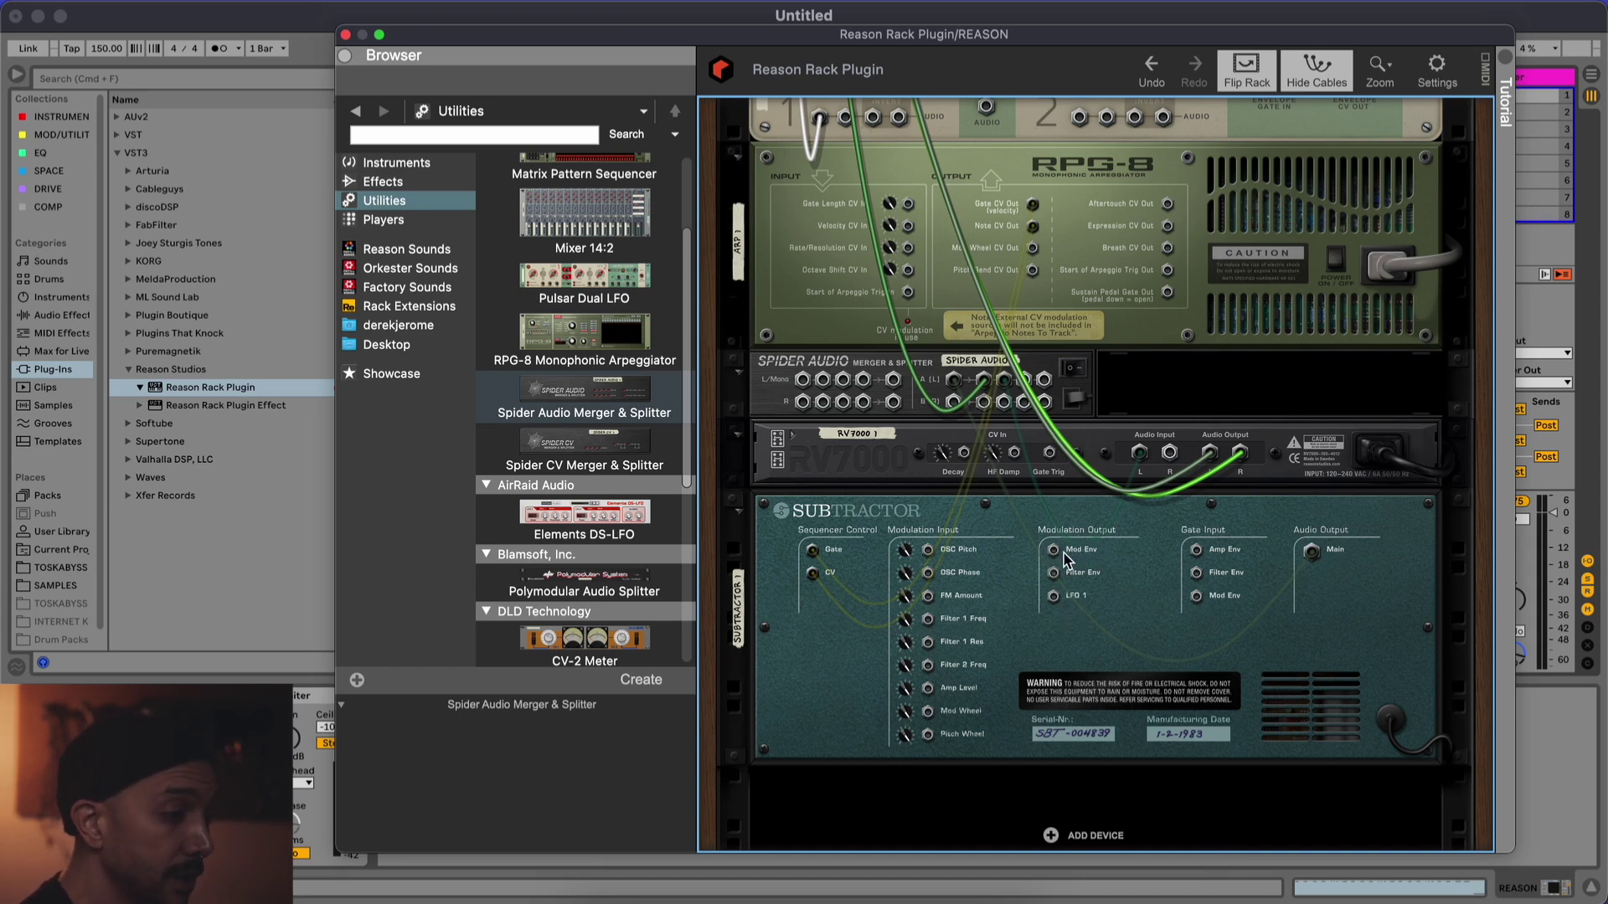
pyautogui.press('Tab')
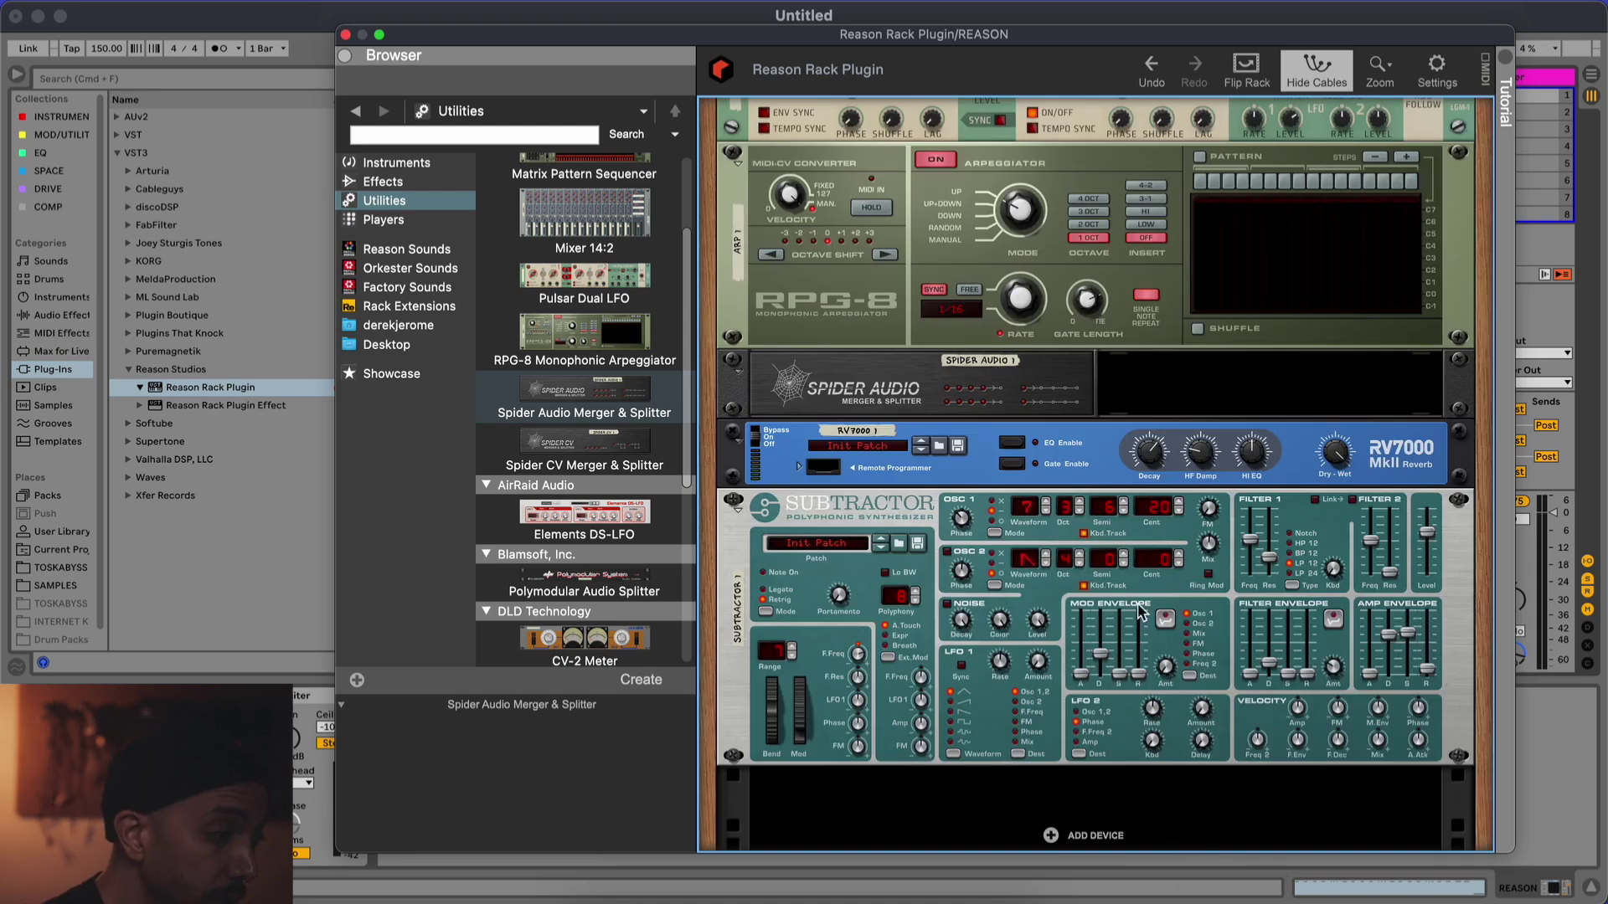
# Flip the rack and cable the SubTractor's Mod Env output to the Spider CV splitter
pyautogui.press('Tab')
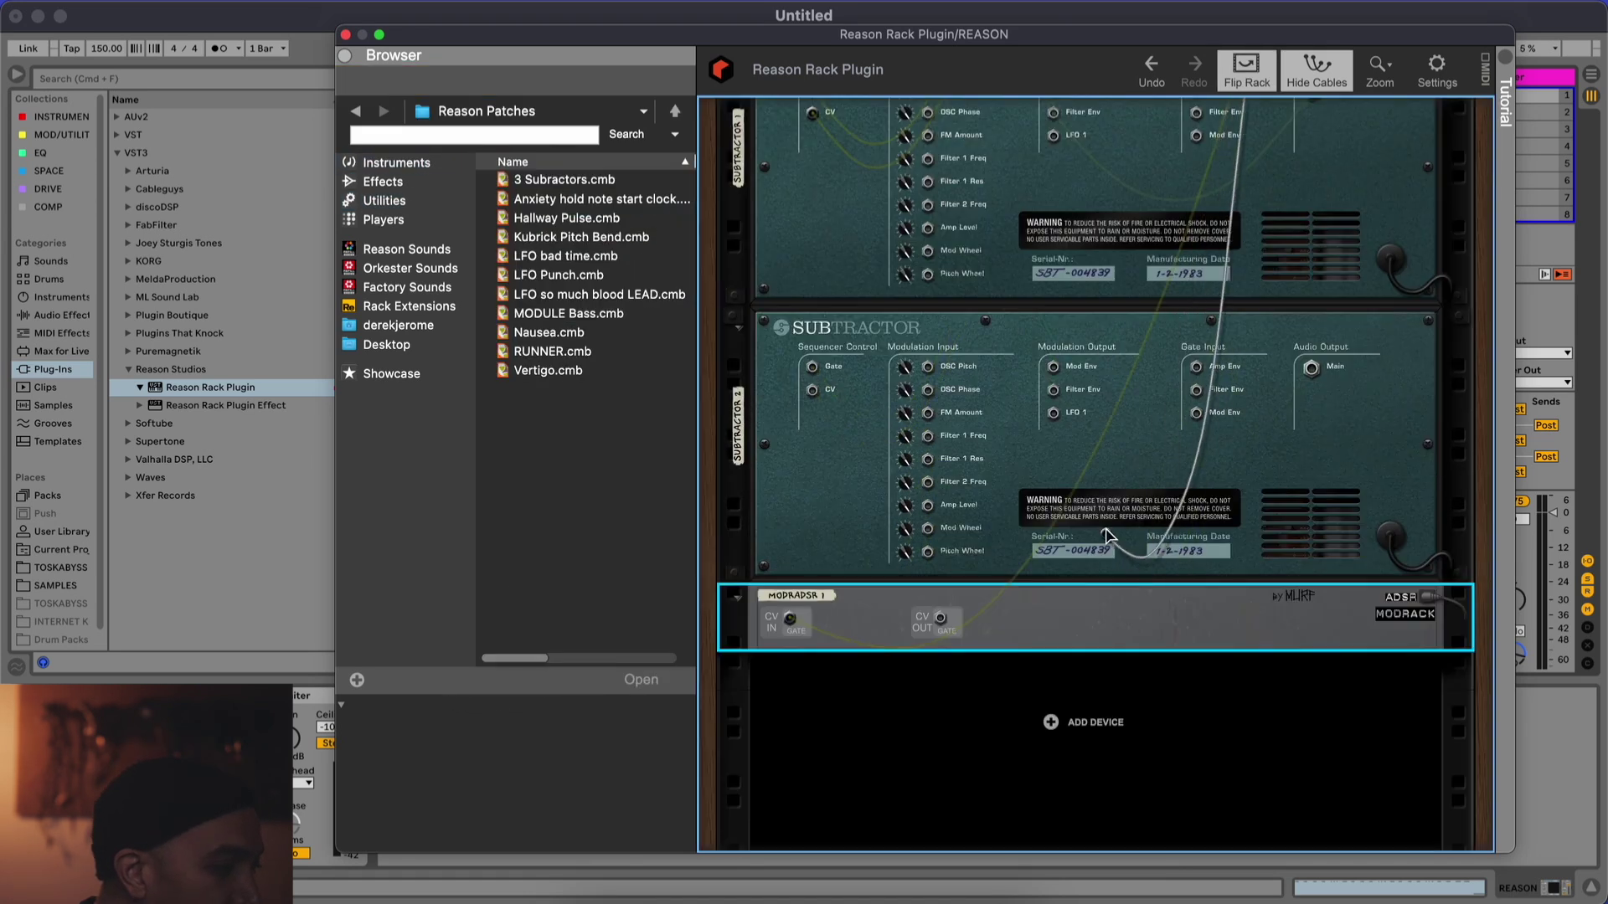
pyautogui.moveTo(1106, 535); pyautogui.dragTo(1052, 366)
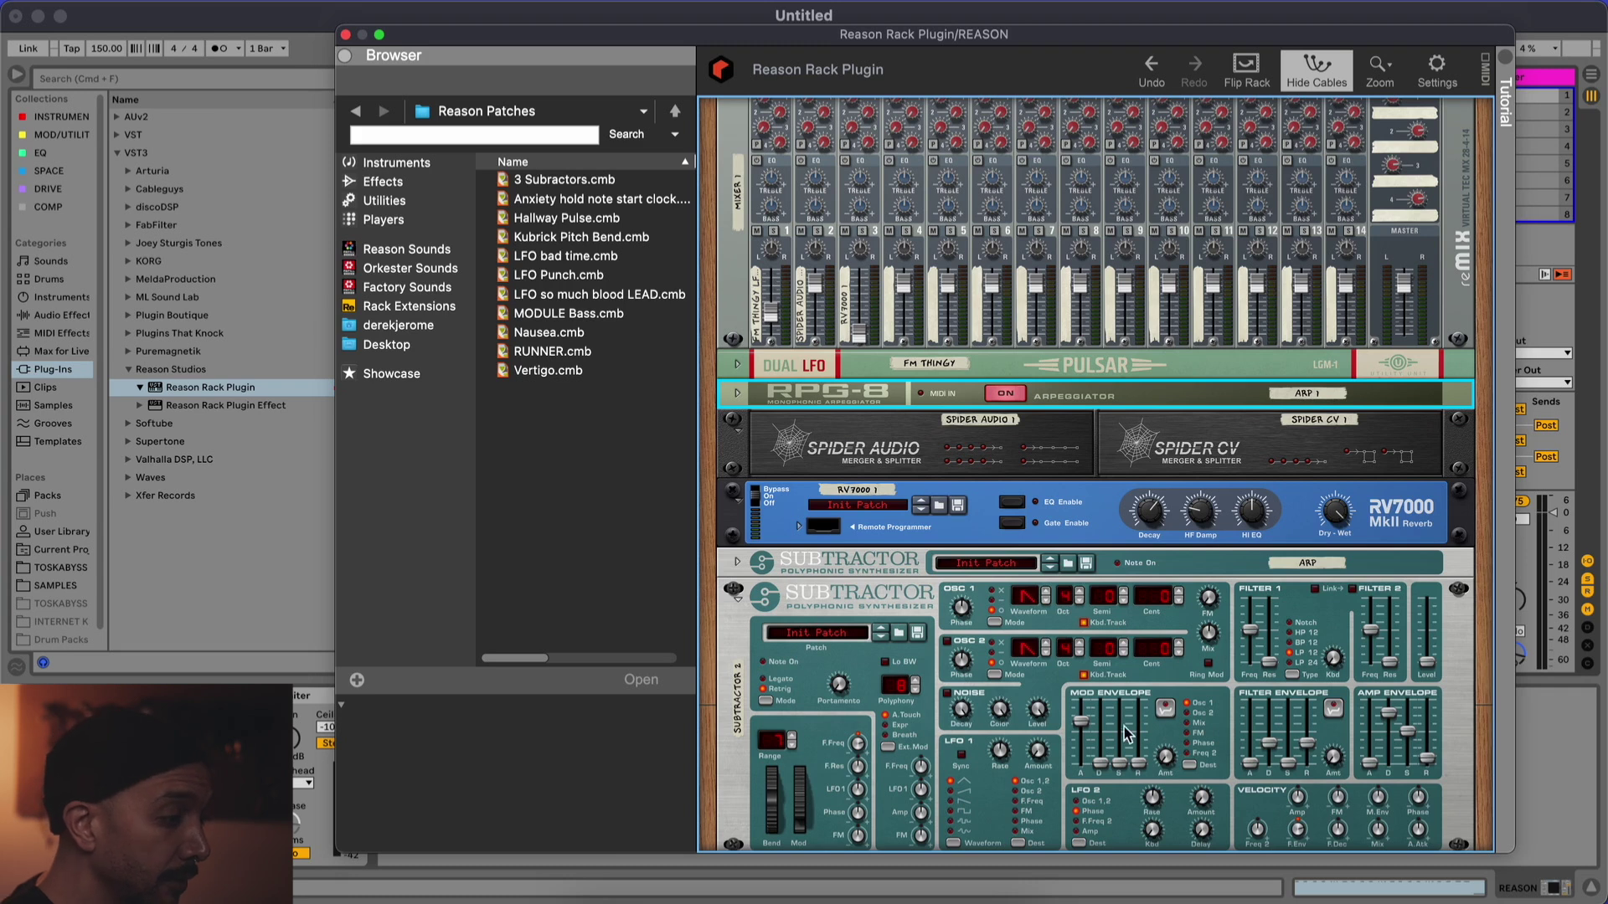
# Set SubTractor 2's mod envelope attack to about 64 and decay to 62, and mute mixer channel 2
pyautogui.click(1082, 724)
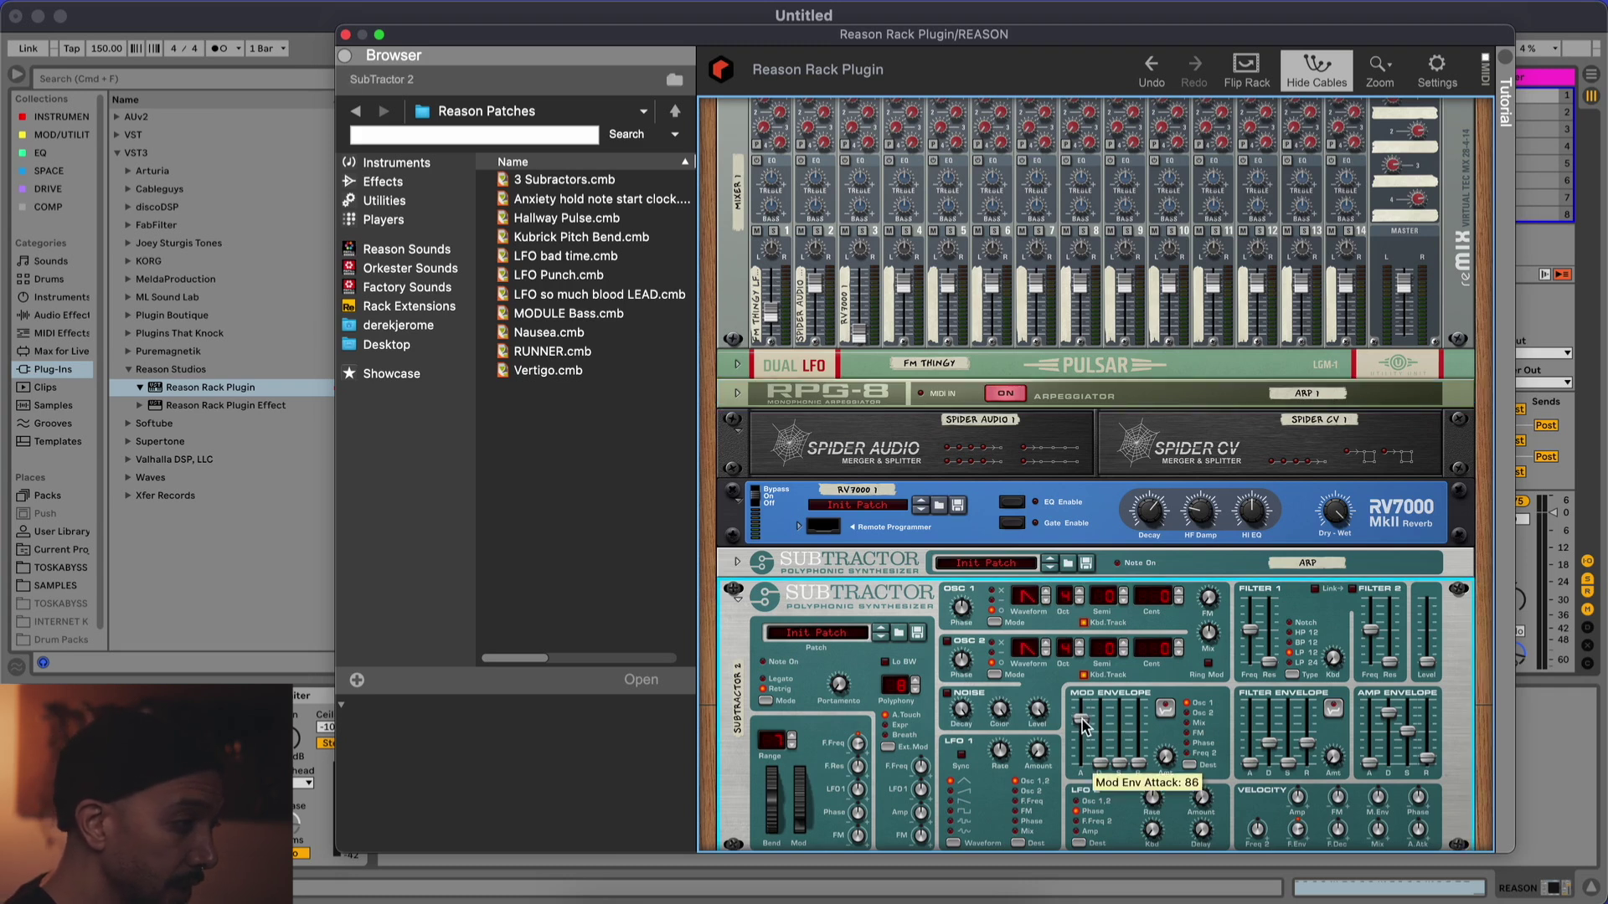
pyautogui.click(801, 233)
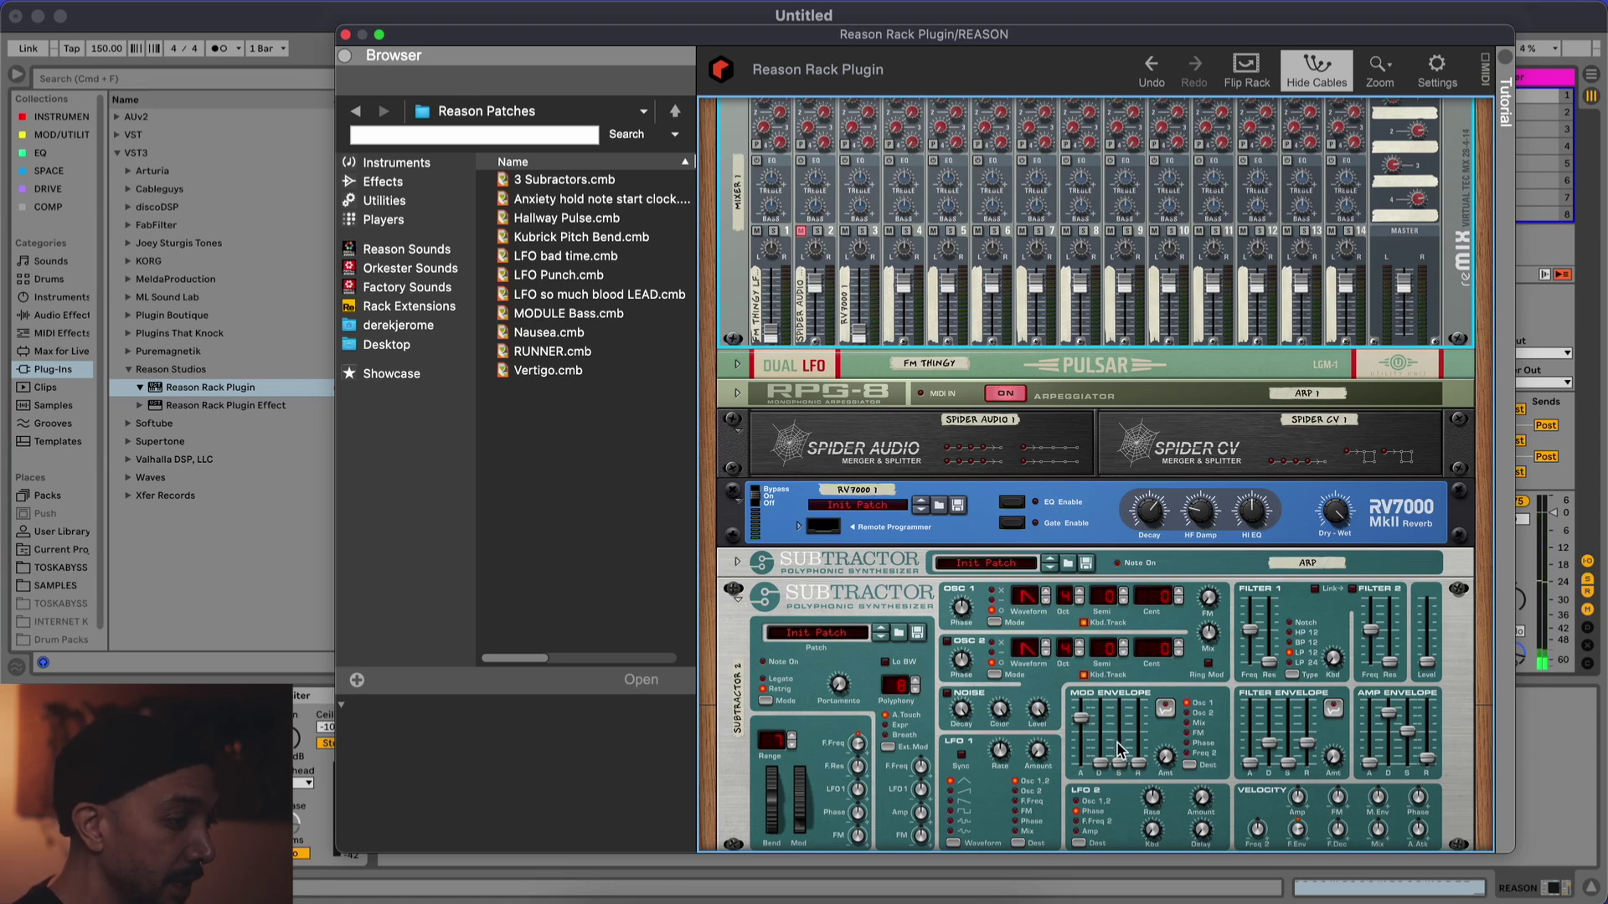
pyautogui.click(1104, 766)
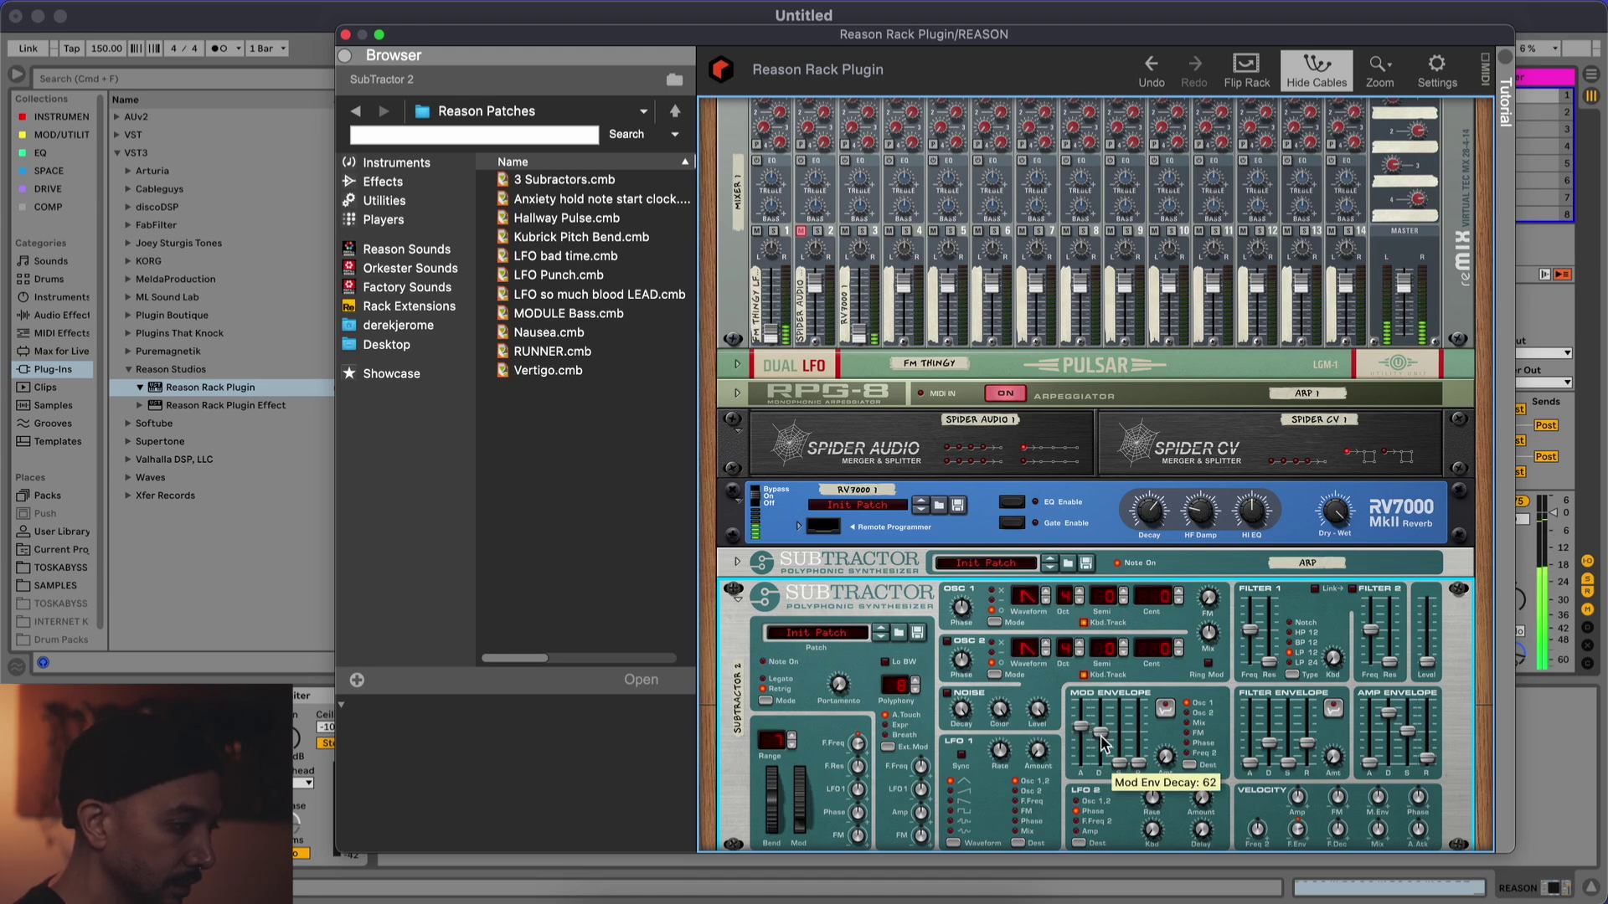
# Close the Reason Rack Plugin window to return to Ableton's session view with the REASON track
pyautogui.press('super+alt+p')
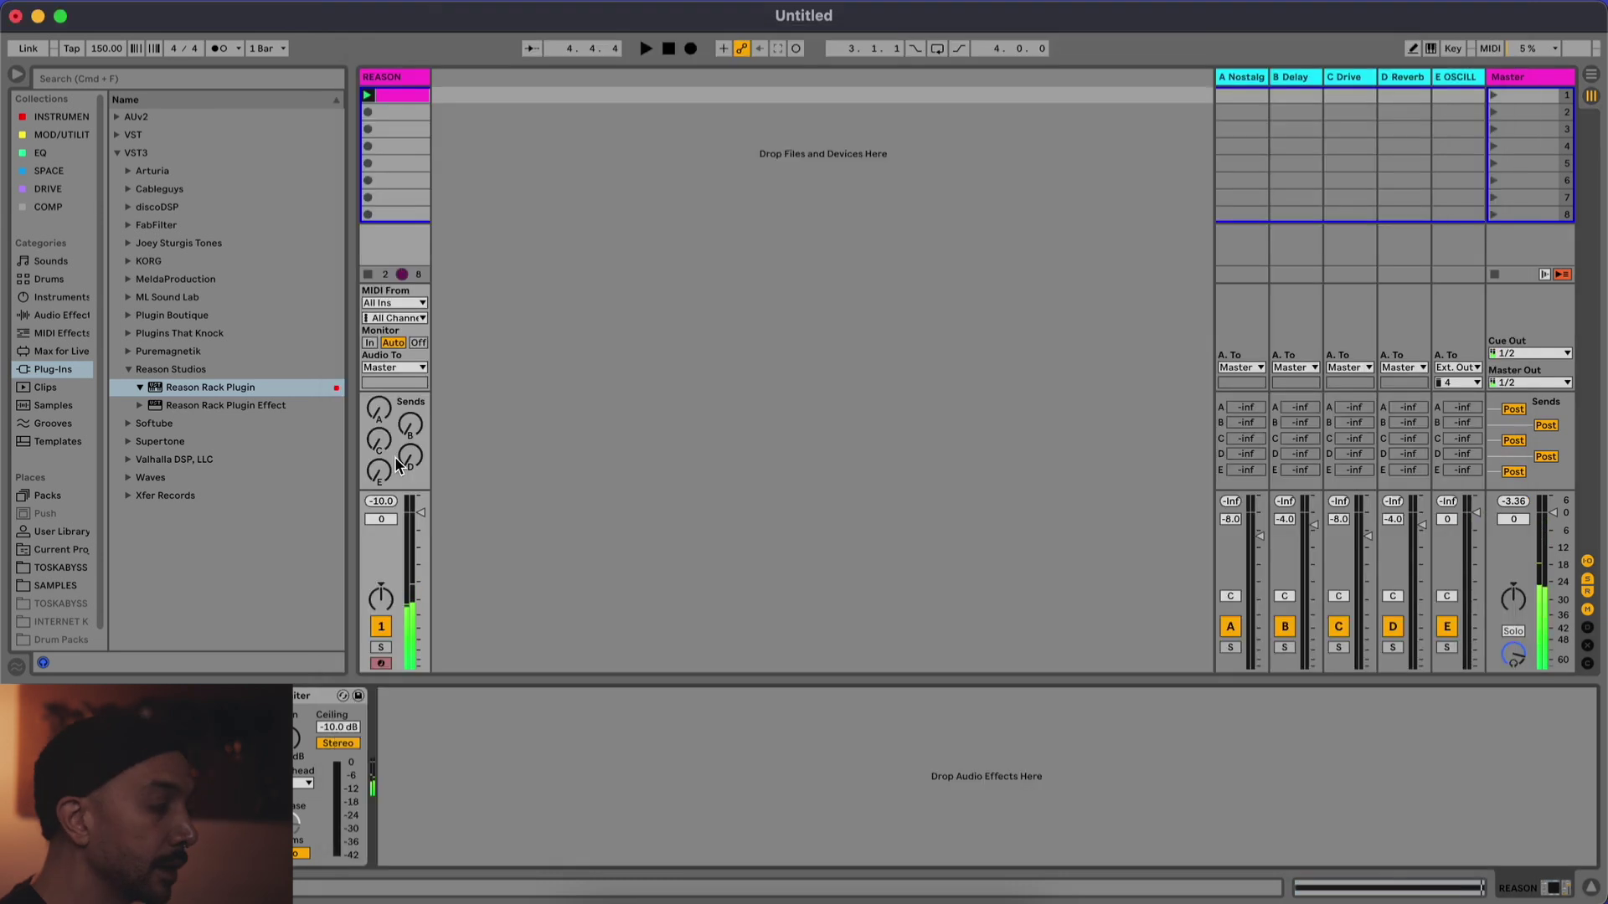